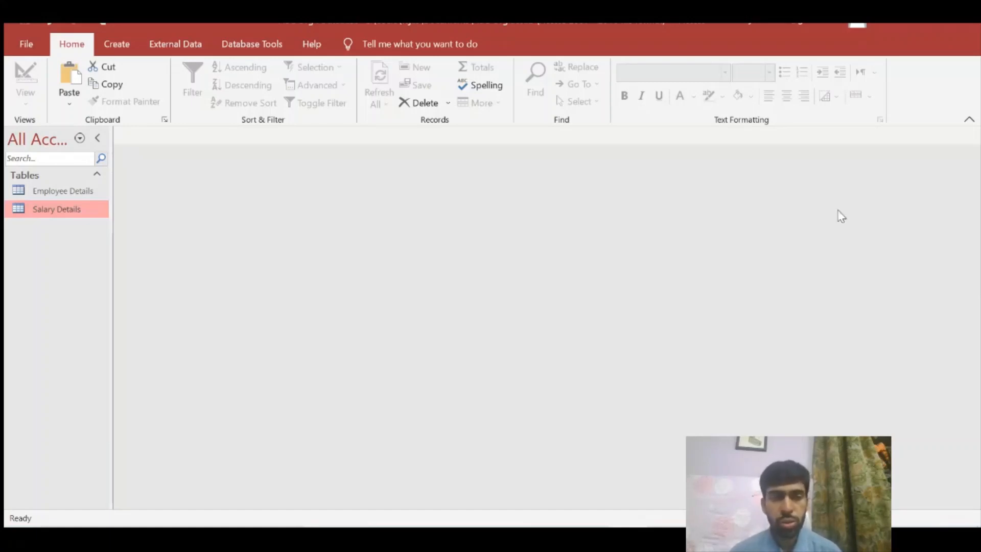
Open the Employee Details and Salary Details datasheets, ending back on Employee Details
{"action": "double_click", "coordinate": [86, 193]}
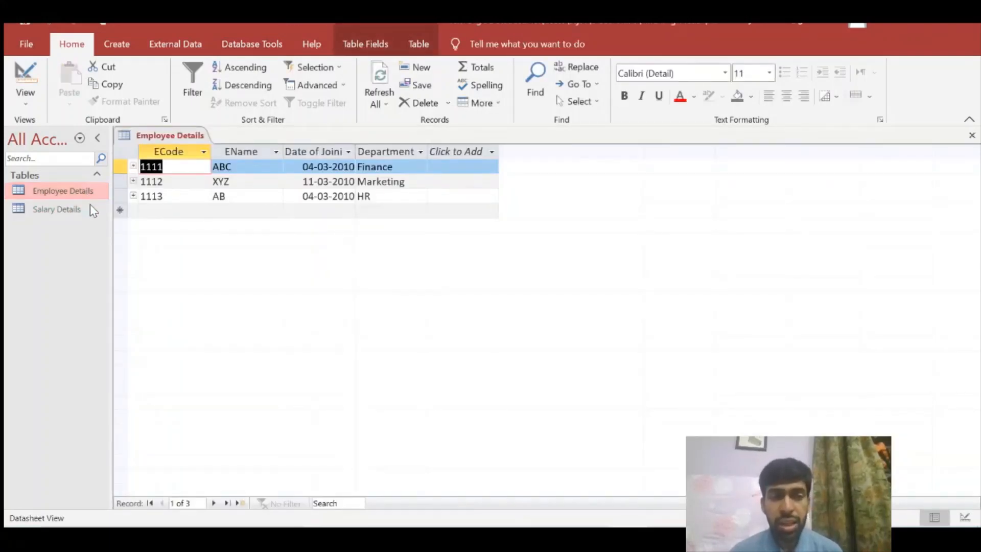
{"action": "double_click", "coordinate": [90, 208]}
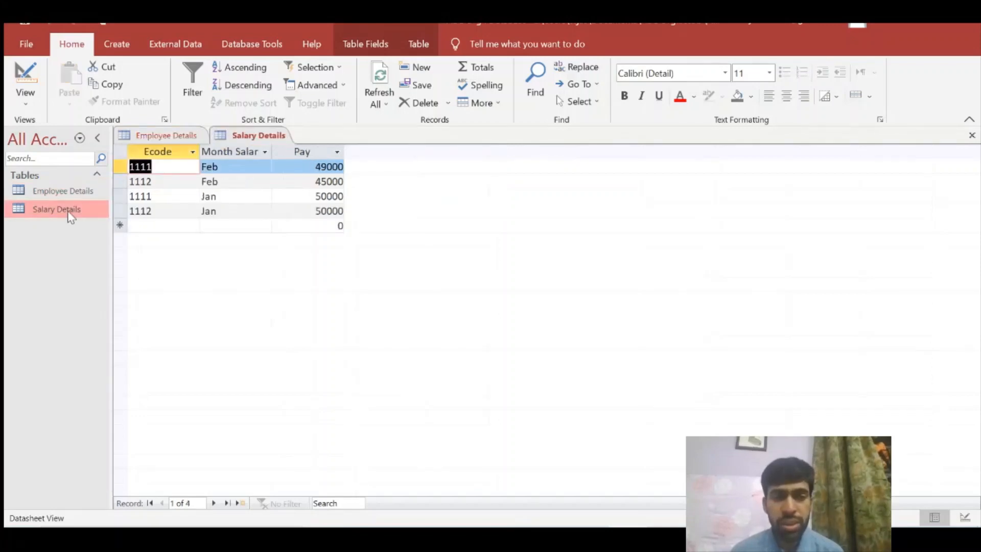
{"action": "double_click", "coordinate": [62, 193]}
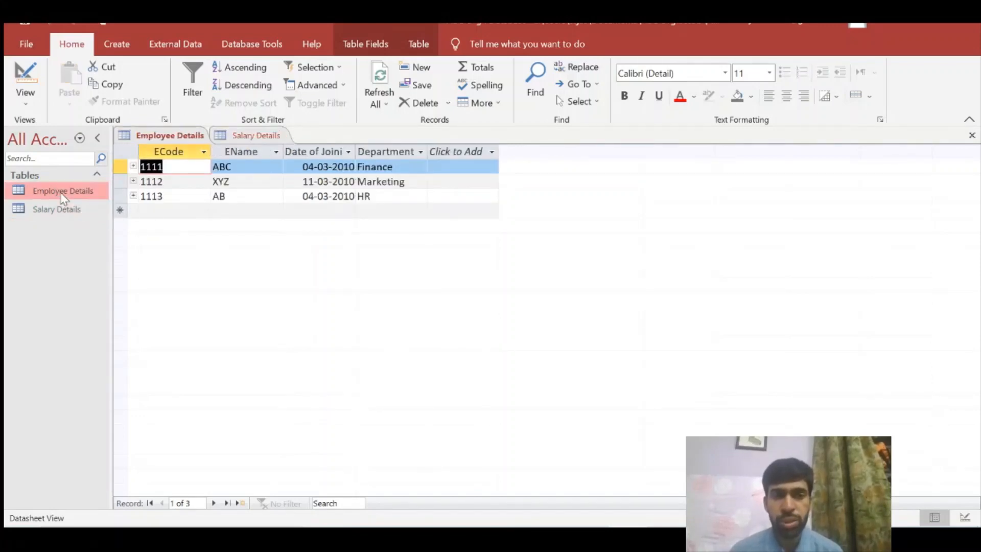
{"action": "left_click", "coordinate": [239, 46]}
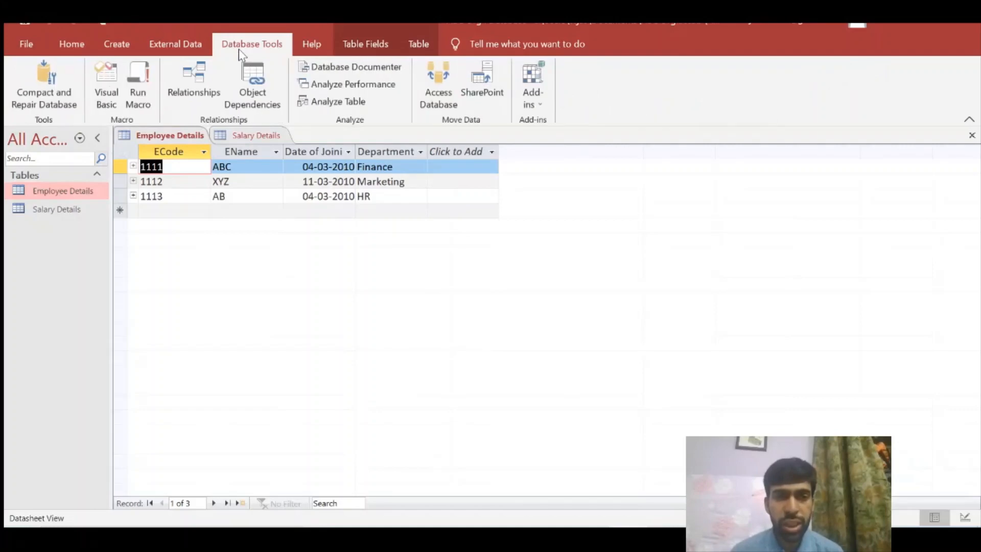
View the one-to-many ECode relationship, then close Relationships and both table tabs
{"action": "left_click", "coordinate": [200, 91]}
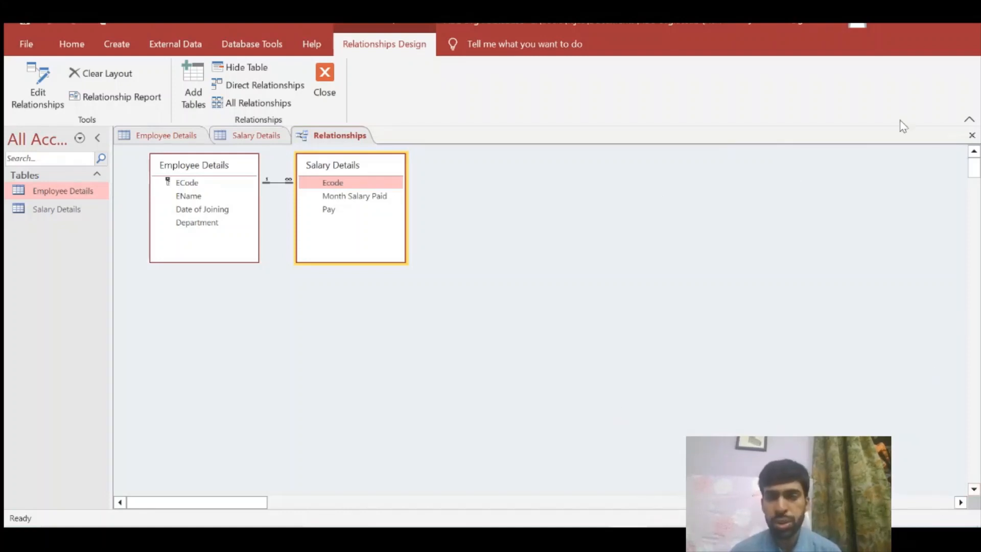
{"action": "left_click", "coordinate": [970, 136]}
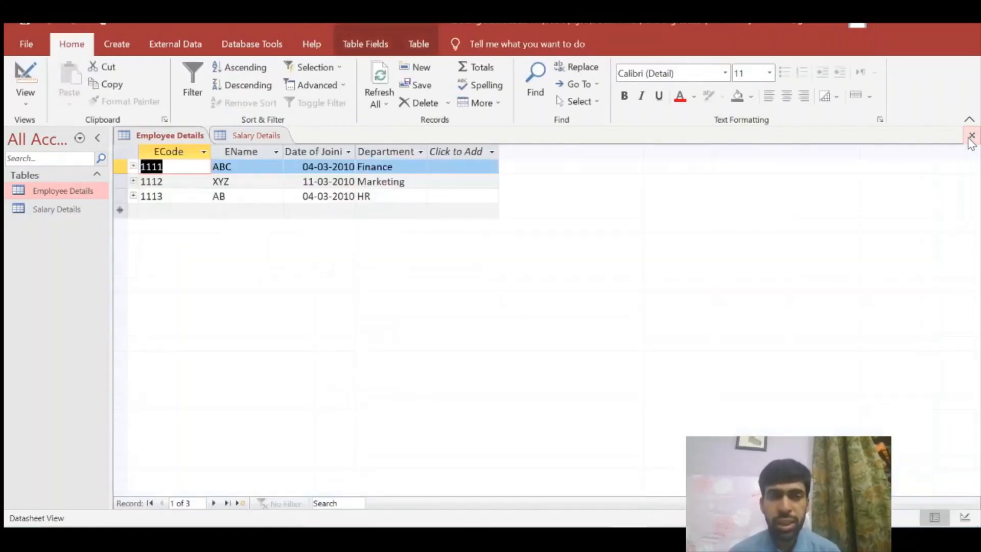
{"action": "left_click", "coordinate": [970, 136]}
{"action": "left_click", "coordinate": [970, 136]}
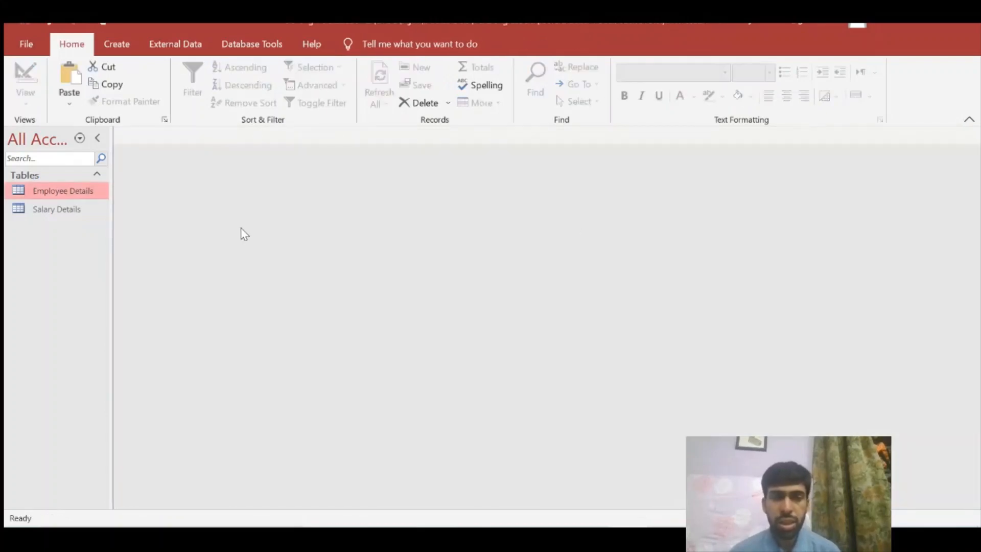
Switch the ribbon to the Create tab
{"action": "left_click", "coordinate": [129, 51]}
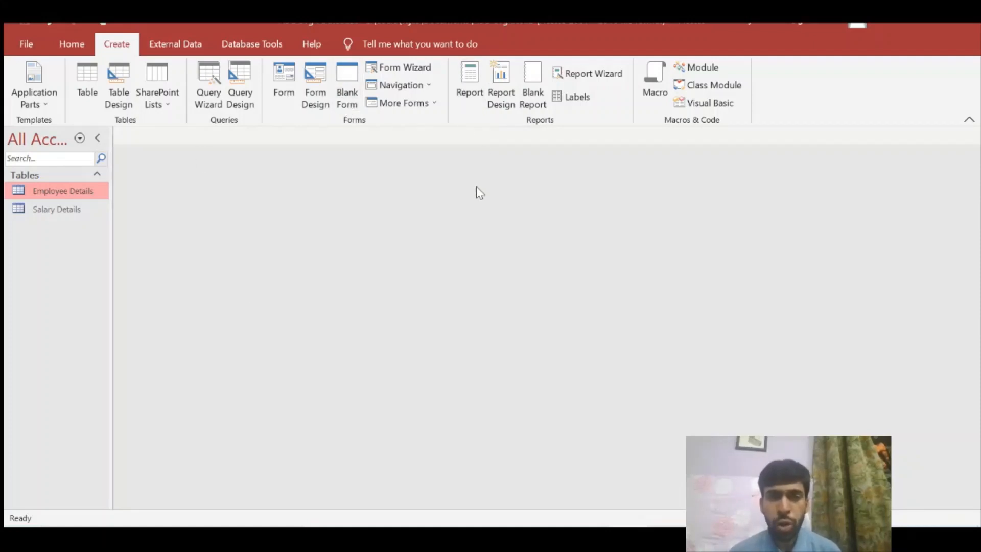
{"action": "left_click", "coordinate": [402, 75]}
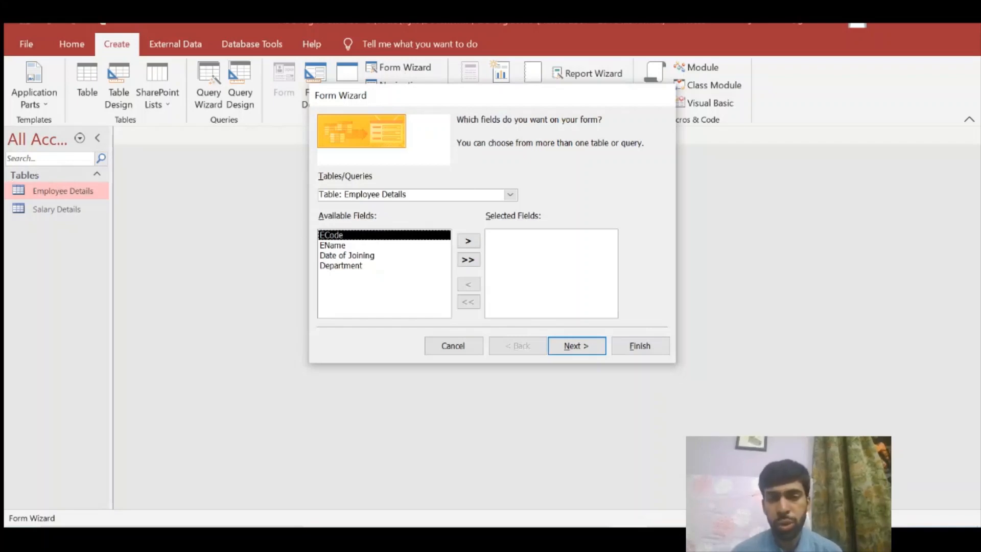
{"action": "left_click", "coordinate": [510, 195]}
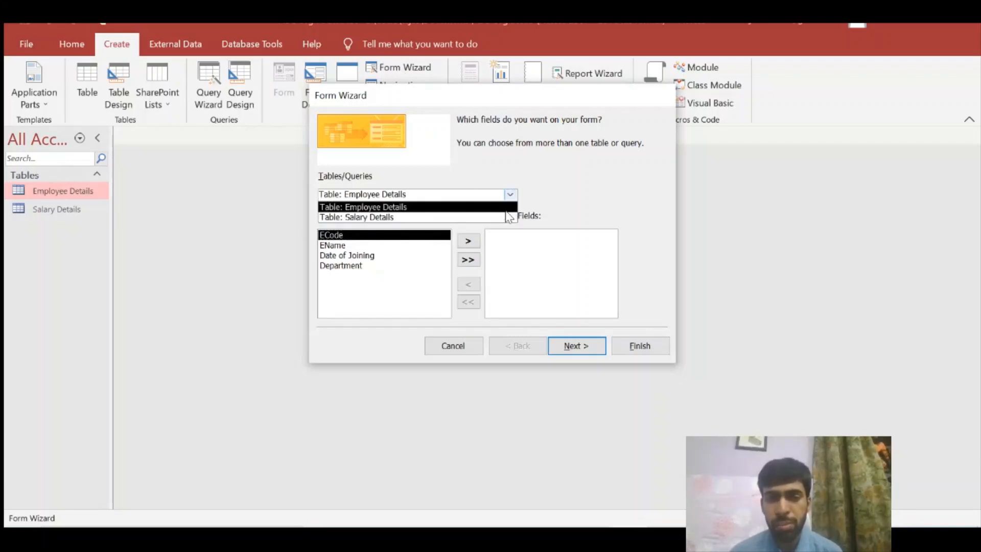
{"action": "left_click", "coordinate": [511, 207]}
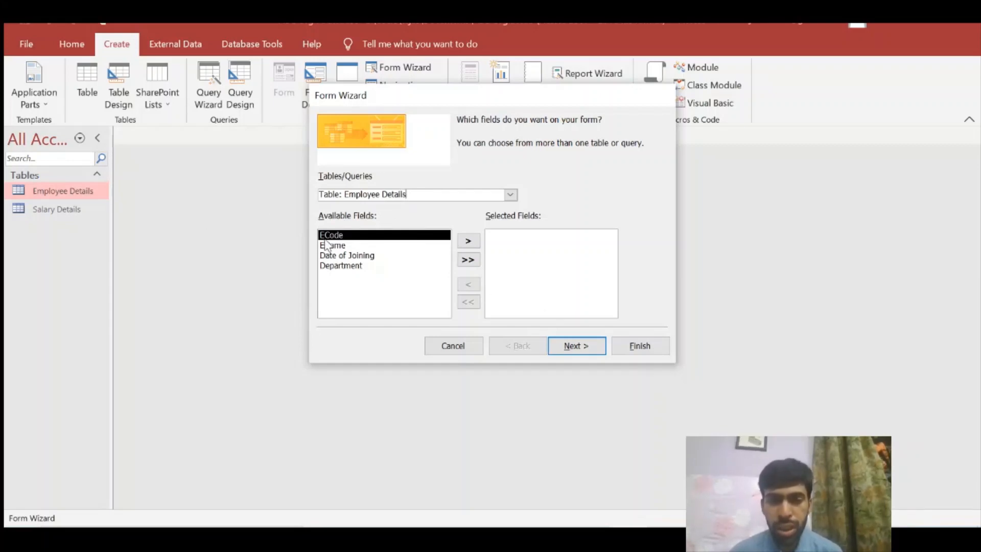
{"action": "left_click", "coordinate": [341, 246]}
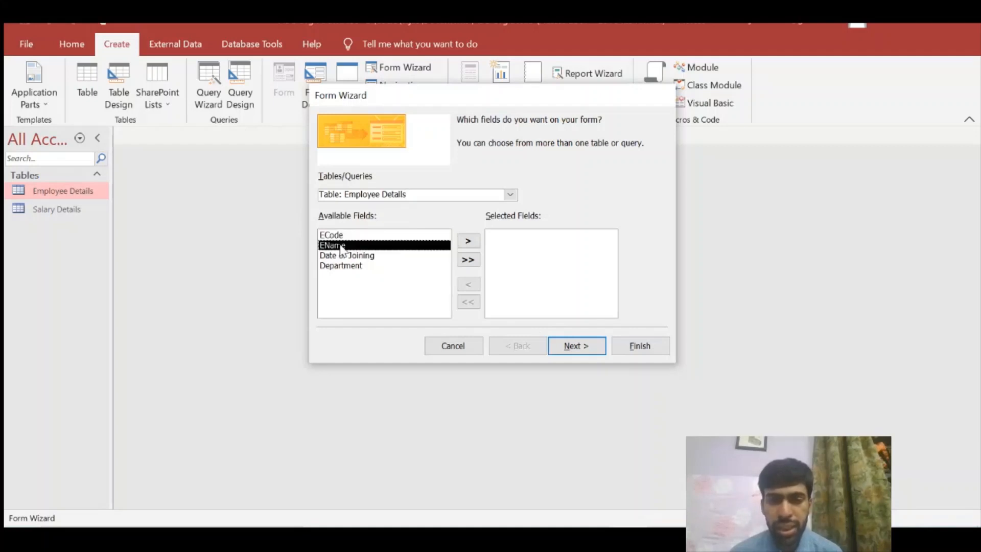
{"action": "left_click", "coordinate": [352, 256]}
{"action": "left_click", "coordinate": [341, 236]}
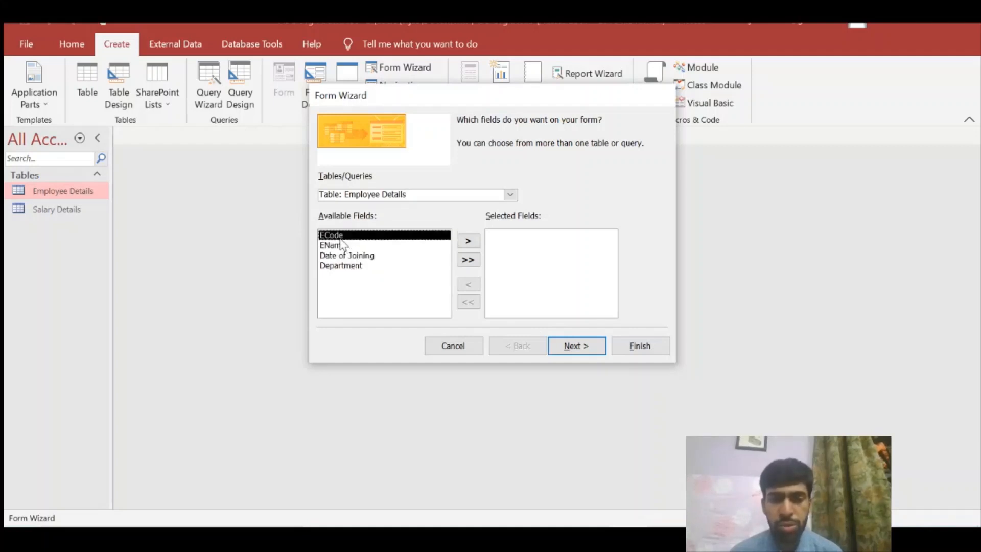
{"action": "left_click", "coordinate": [352, 256]}
{"action": "left_click", "coordinate": [347, 246]}
{"action": "key", "text": "Up"}
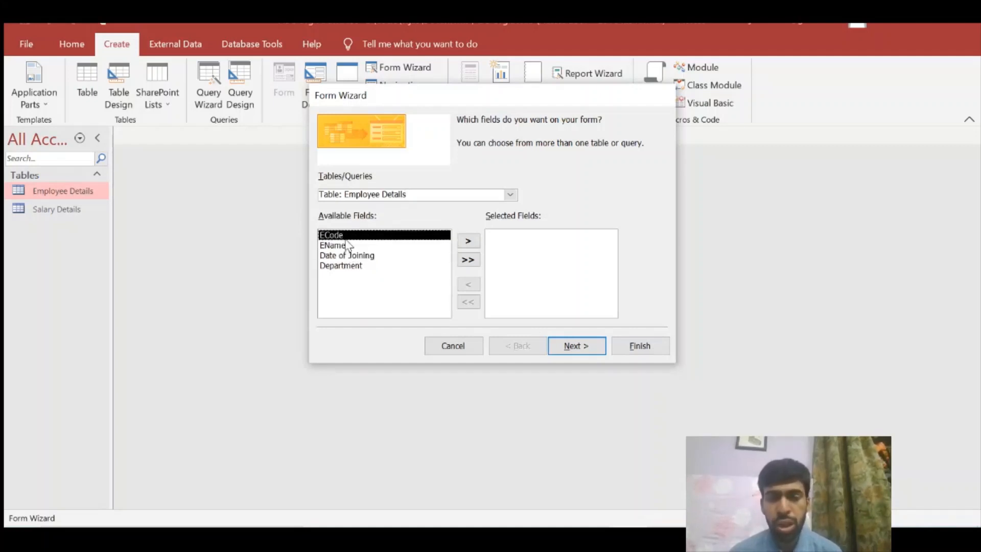
{"action": "left_click", "coordinate": [362, 266]}
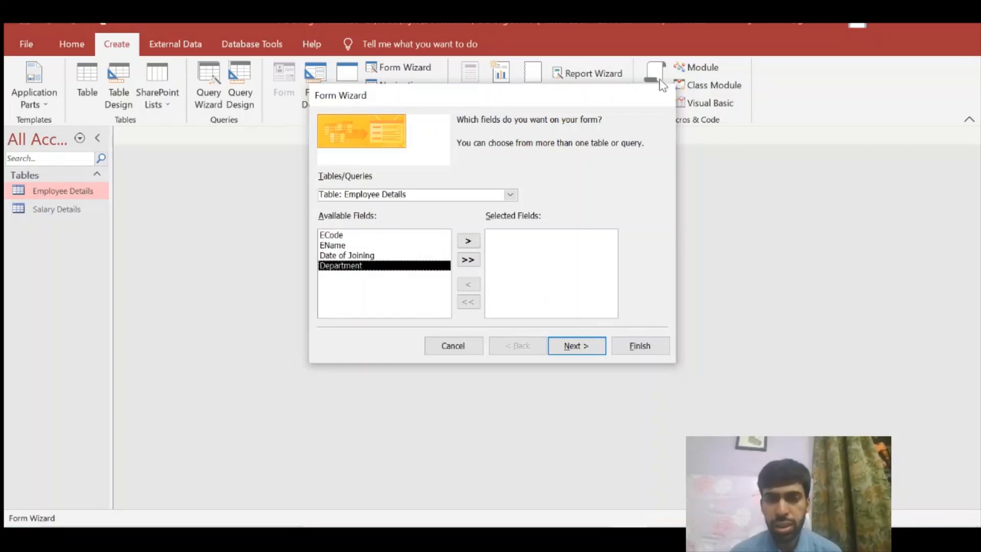
{"action": "left_click", "coordinate": [444, 347]}
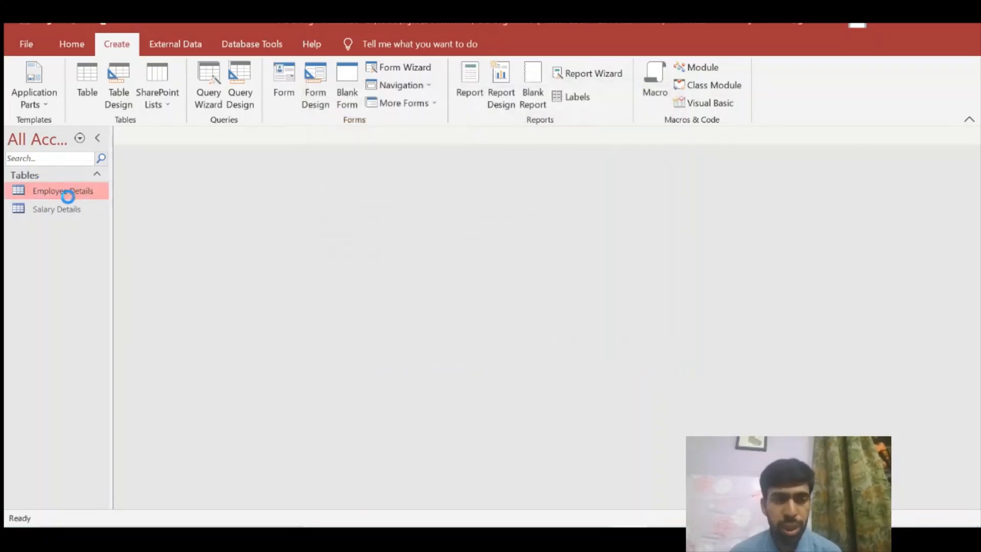
Open the Employee Details table and move along the first record's fields
{"action": "double_click", "coordinate": [65, 192]}
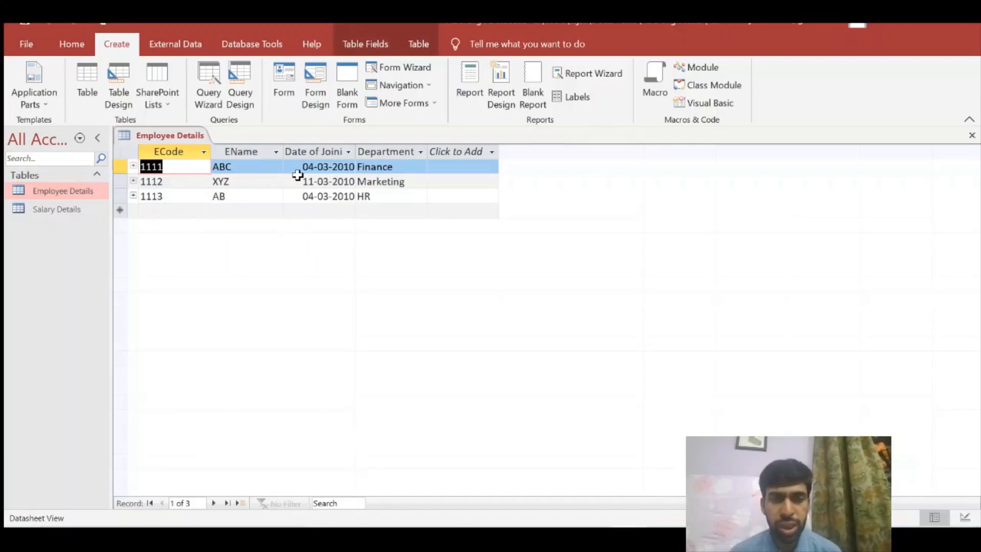
{"action": "key", "text": "Tab"}
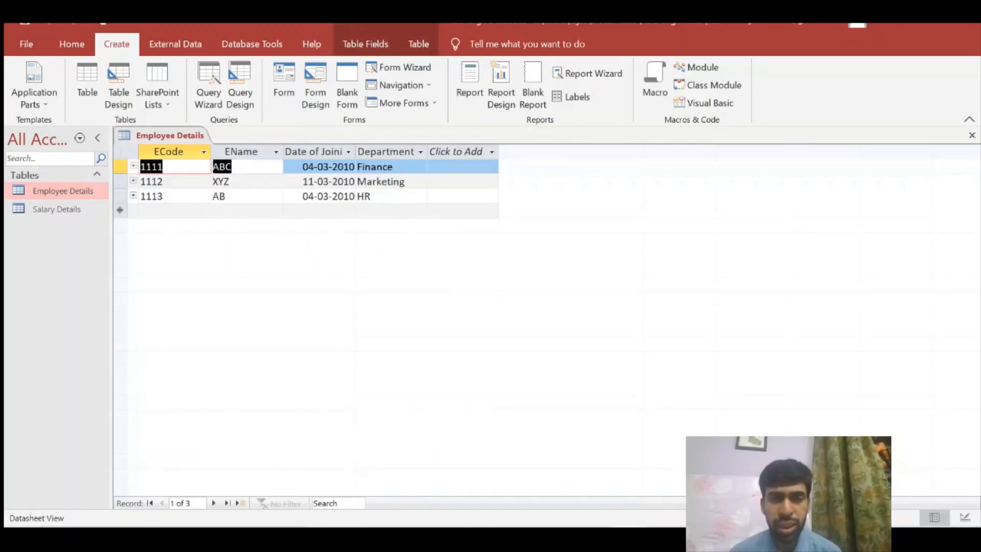
{"action": "key", "text": "Tab"}
{"action": "key", "text": "Tab"}
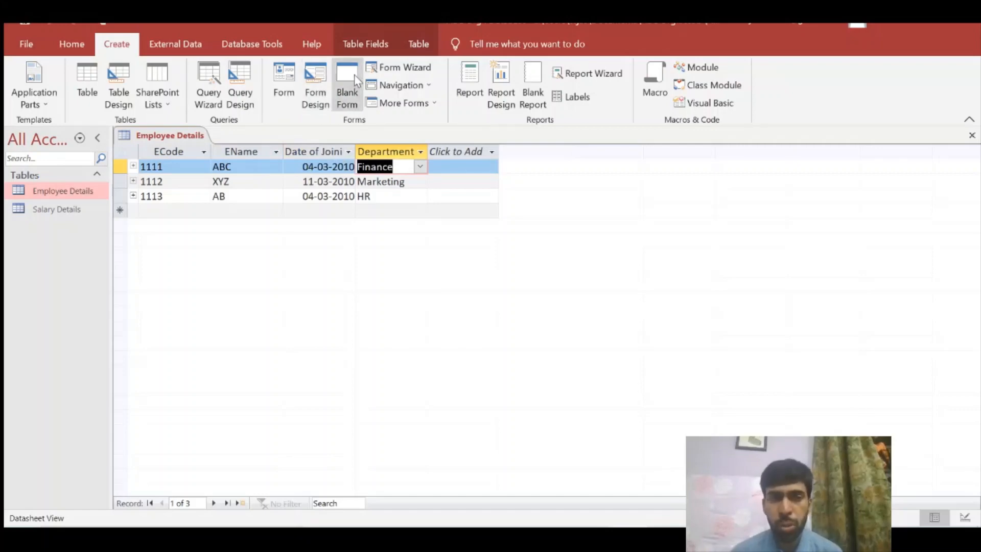
In the Form Wizard, select all four Employee Details fields and continue to the layout step
{"action": "left_click", "coordinate": [387, 75]}
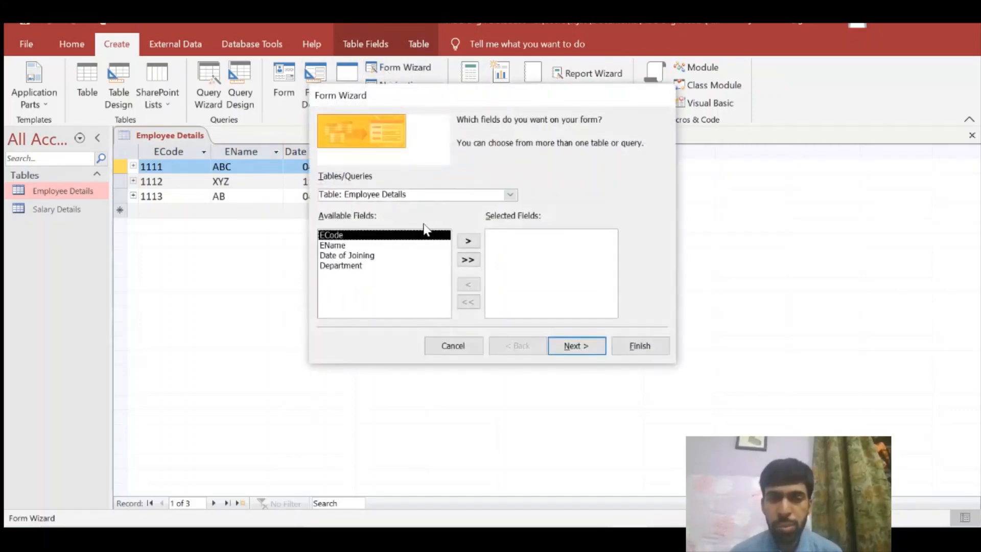
{"action": "left_click", "coordinate": [466, 242]}
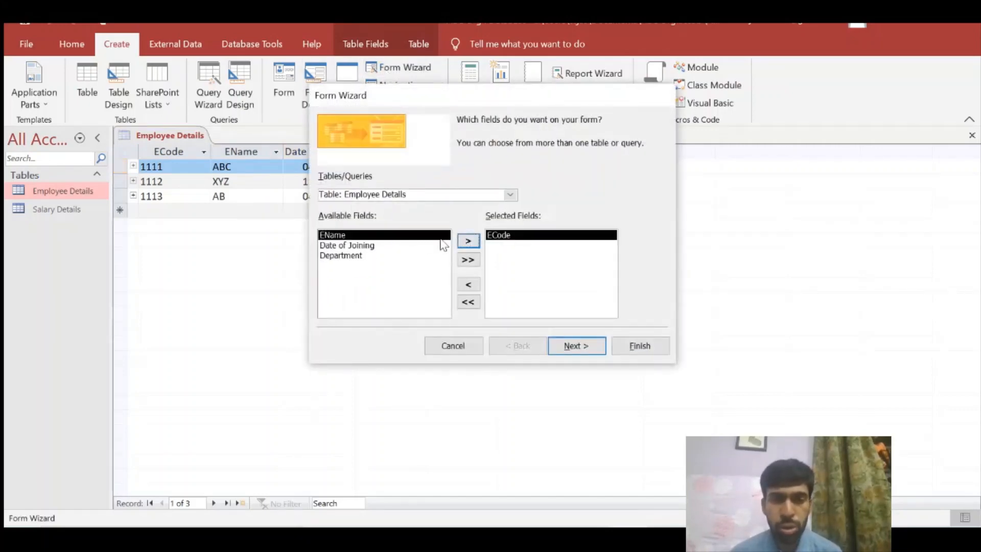
{"action": "left_click", "coordinate": [463, 242]}
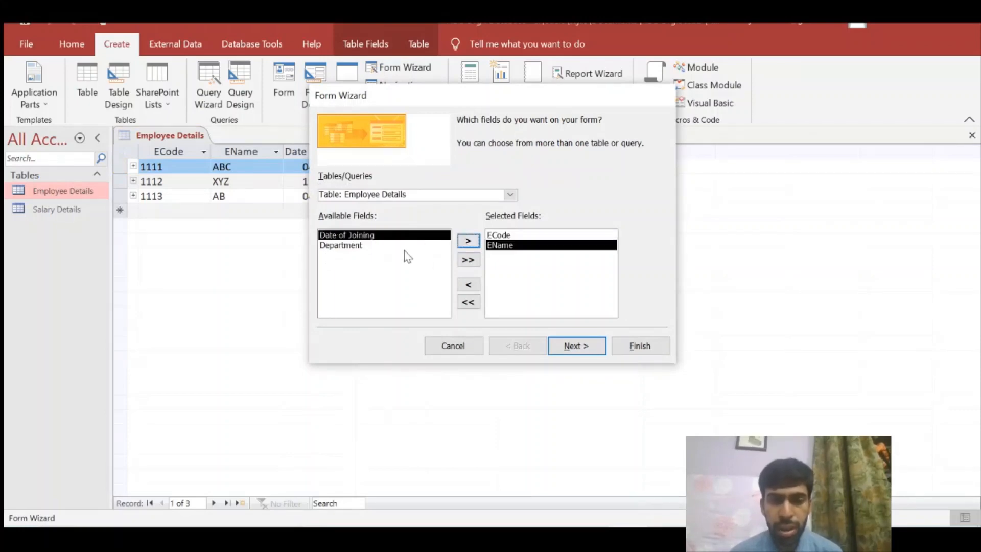
{"action": "left_click", "coordinate": [404, 249]}
{"action": "left_click", "coordinate": [465, 242]}
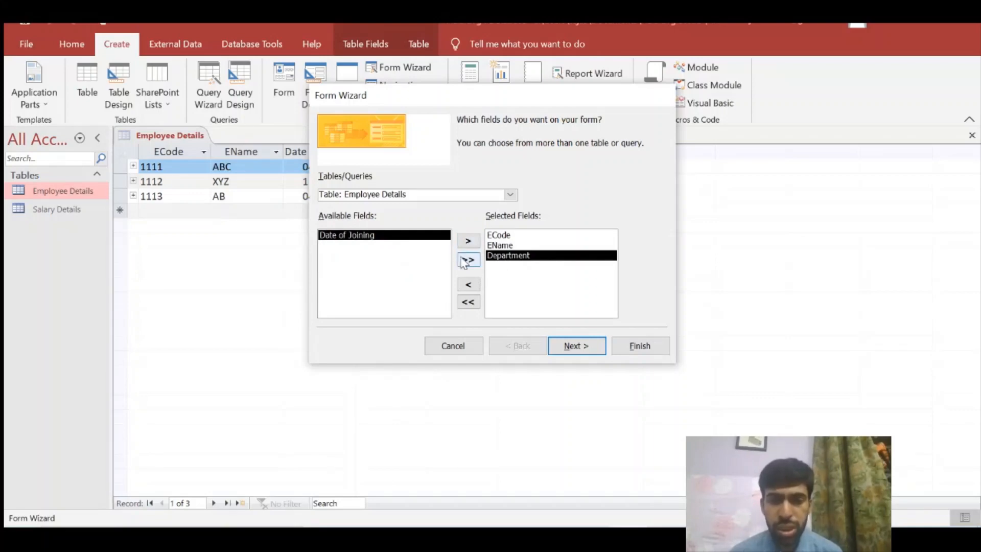
{"action": "left_click", "coordinate": [466, 260]}
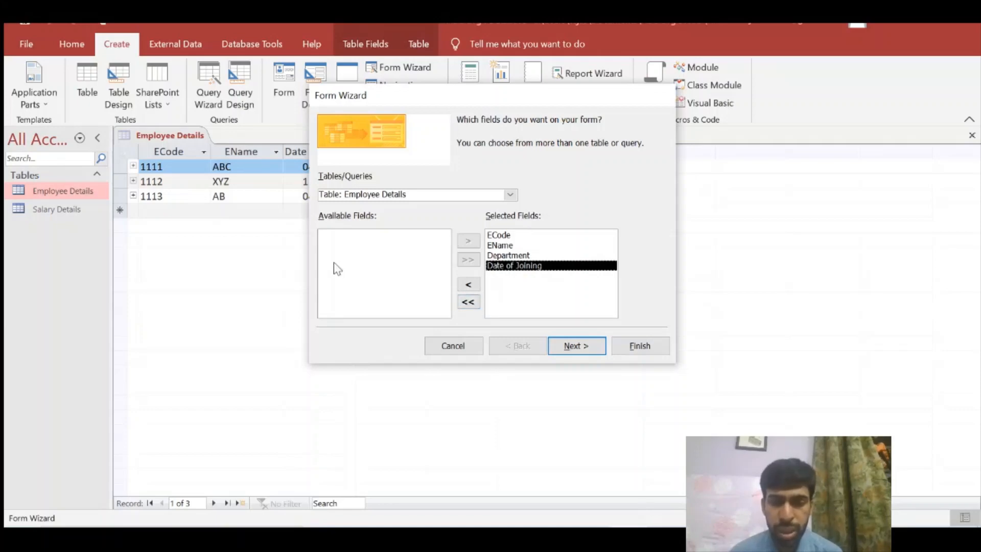
{"action": "left_click", "coordinate": [467, 302]}
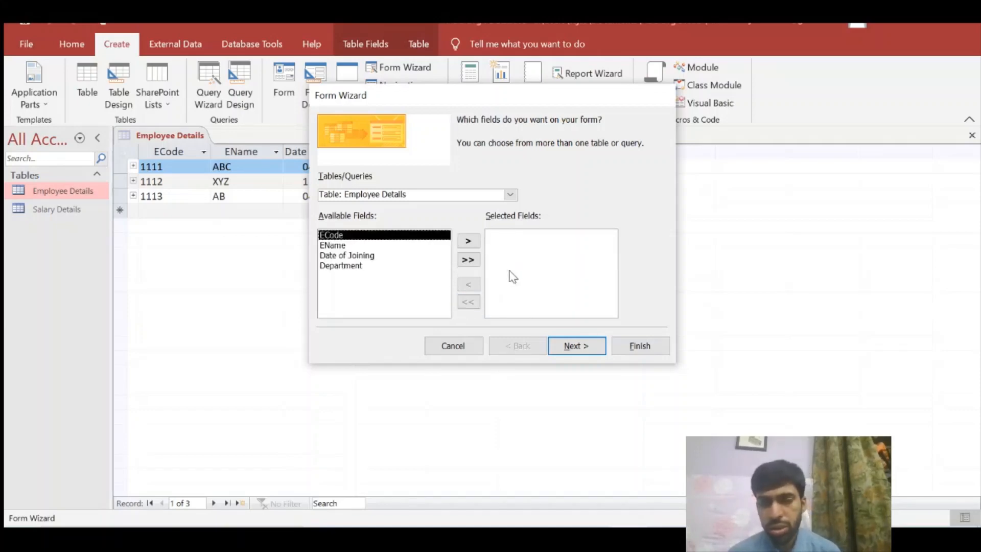
{"action": "left_click", "coordinate": [468, 262]}
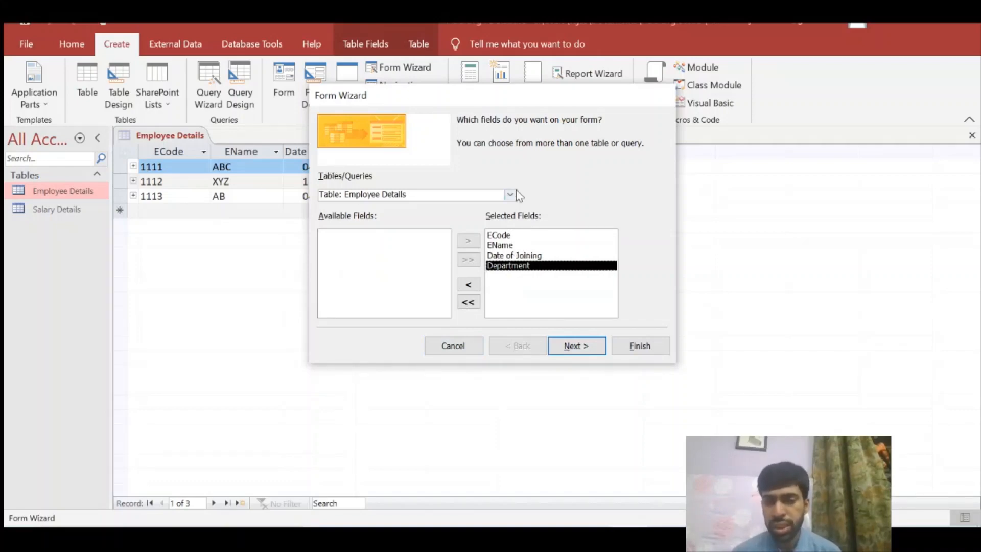
{"action": "left_click", "coordinate": [588, 346]}
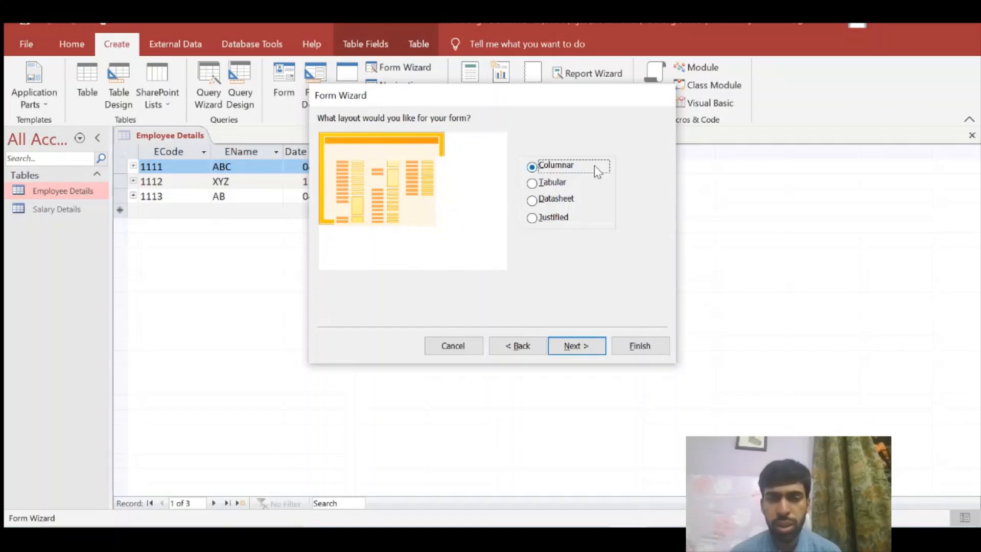
Keep the Columnar layout and the title 'Employee Details', then finish to open the form
{"action": "left_click", "coordinate": [558, 183]}
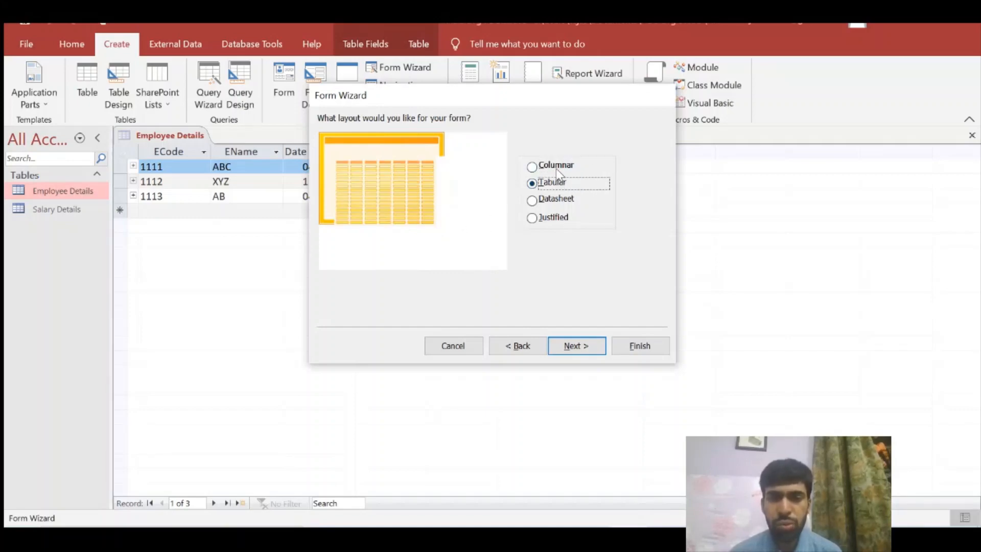
{"action": "left_click", "coordinate": [557, 169]}
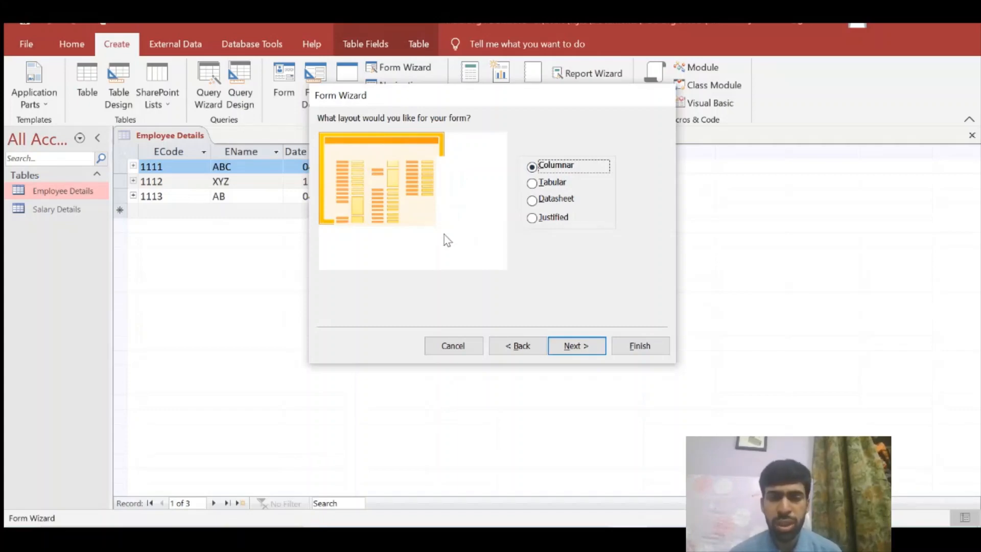
{"action": "left_click", "coordinate": [568, 346]}
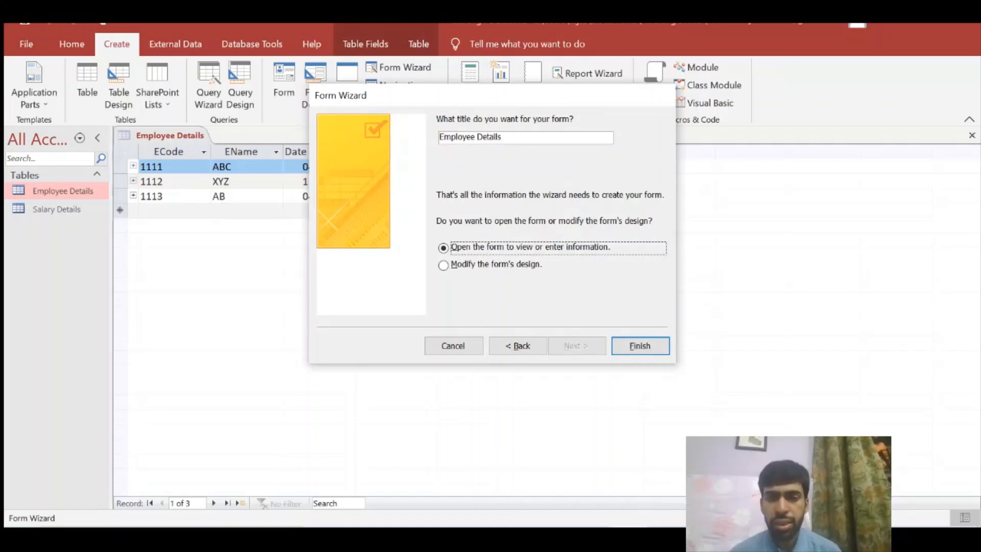
{"action": "left_click_drag", "start_coordinate": [500, 136], "coordinate": [423, 143]}
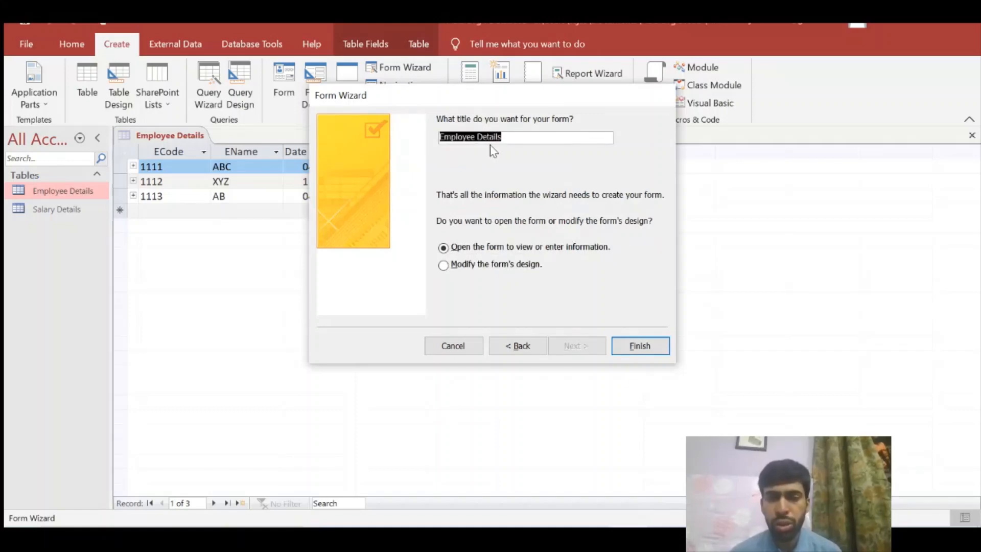
{"action": "left_click", "coordinate": [516, 138]}
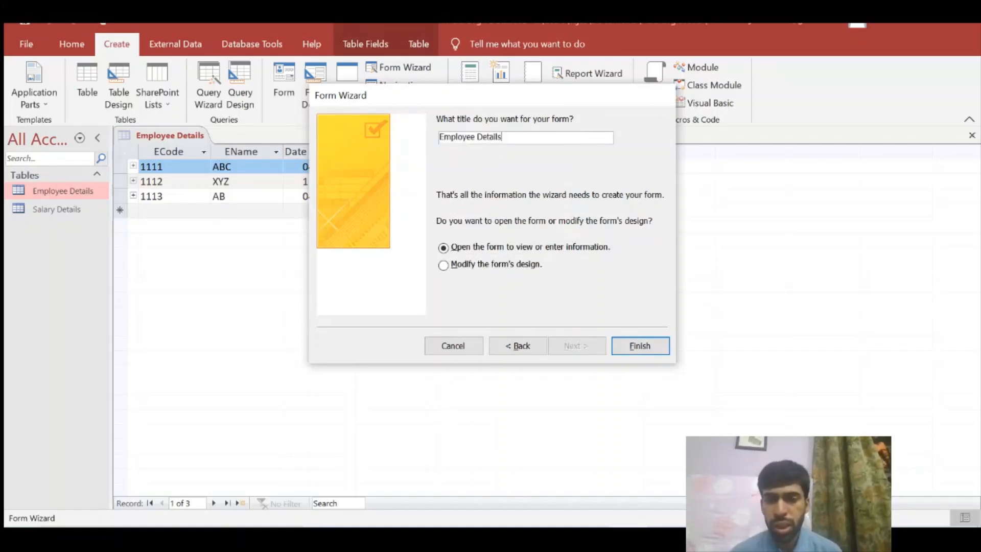
{"action": "left_click", "coordinate": [639, 348]}
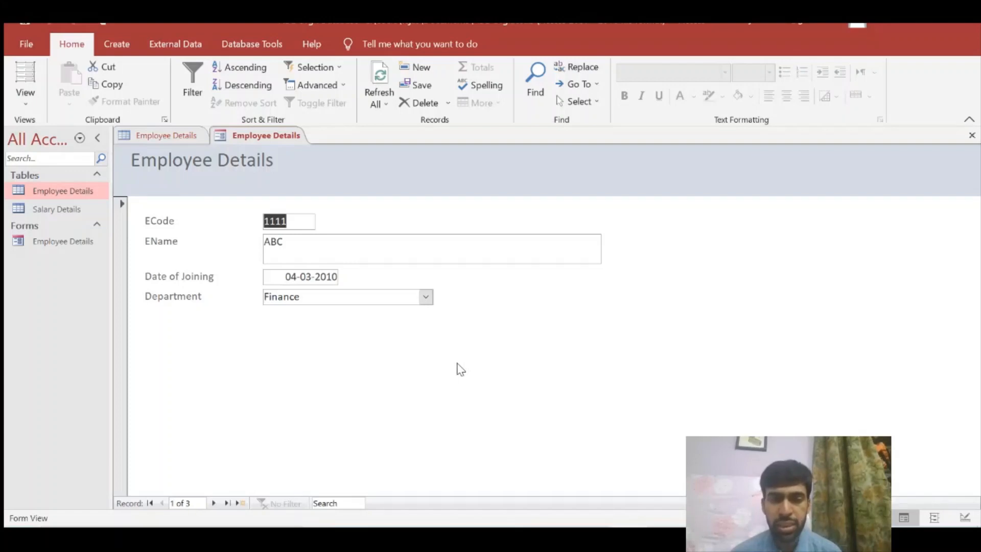
Move between the ECode 1111 and EName ABC fields of the form's first record
{"action": "left_click", "coordinate": [267, 244]}
{"action": "double_click", "coordinate": [267, 244]}
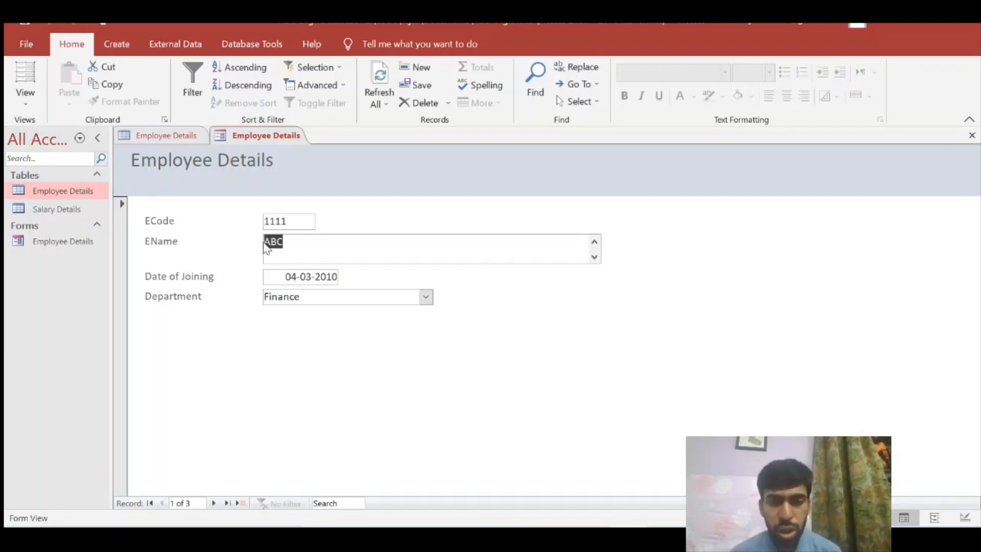
{"action": "key", "text": "shift+Tab"}
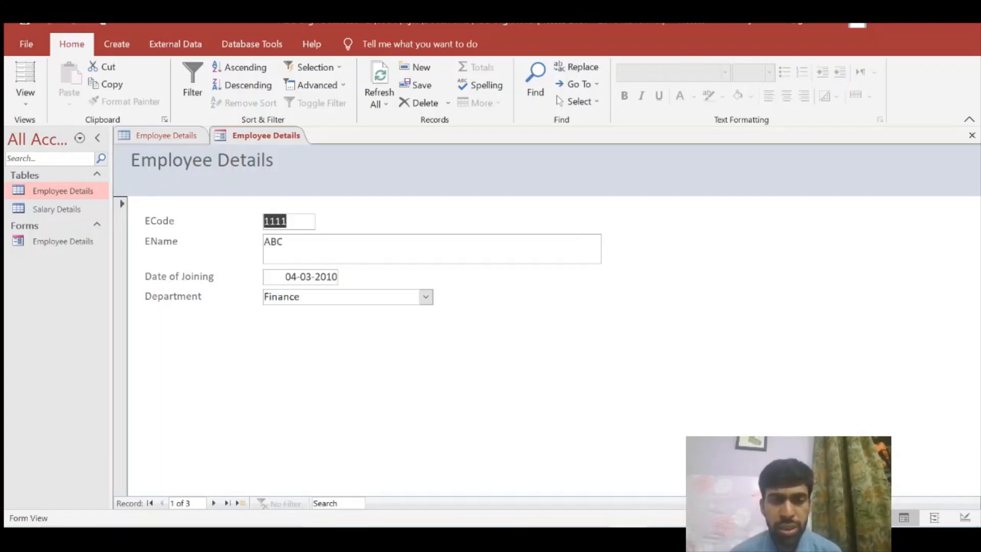
{"action": "key", "text": "Tab"}
{"action": "left_click", "coordinate": [293, 222]}
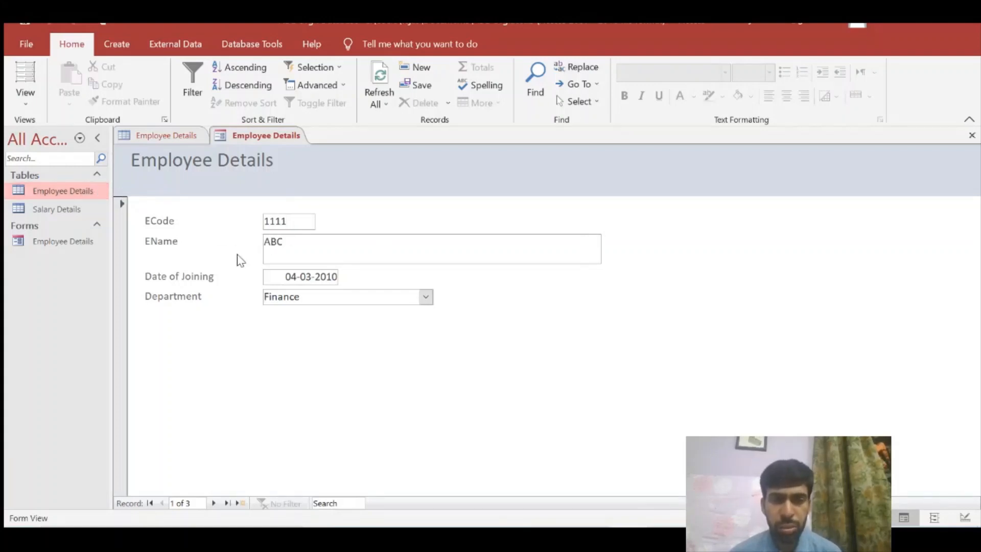
Compare with the first record's cells in the Employee Details table datasheet
{"action": "double_click", "coordinate": [73, 192]}
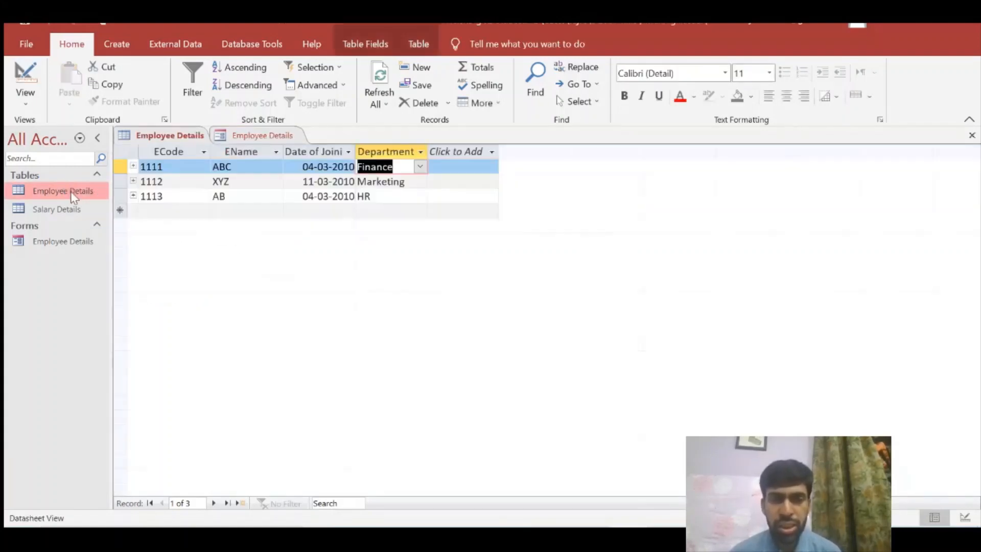
{"action": "left_click", "coordinate": [212, 168]}
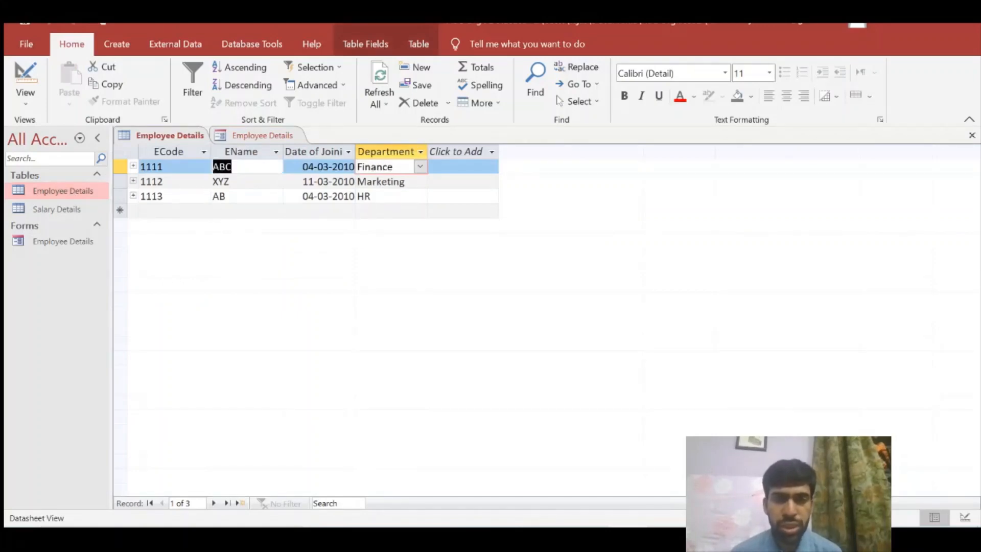
{"action": "left_click", "coordinate": [172, 167]}
{"action": "left_click", "coordinate": [128, 166]}
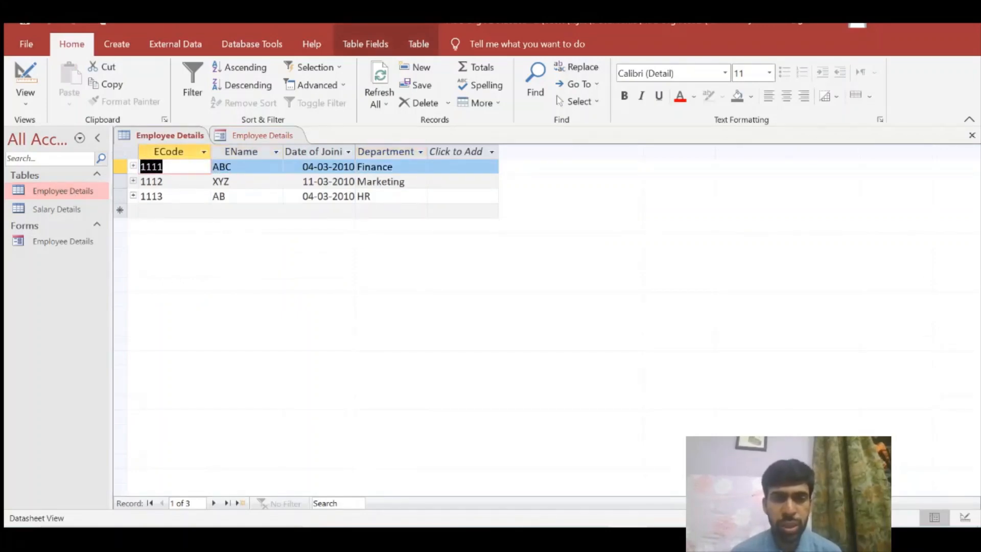
{"action": "key", "text": "Right"}
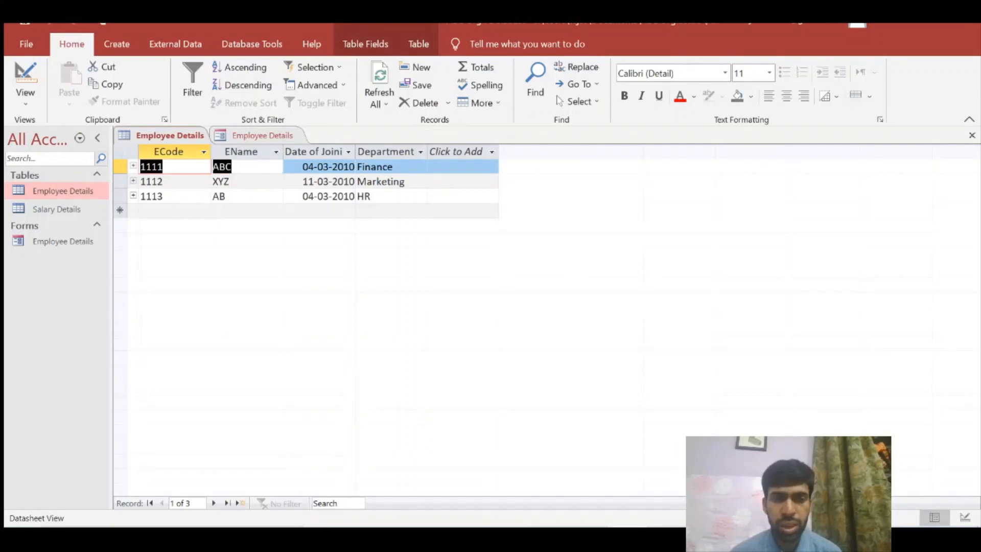
{"action": "key", "text": "F2"}
{"action": "key", "text": "Tab"}
{"action": "key", "text": "Tab"}
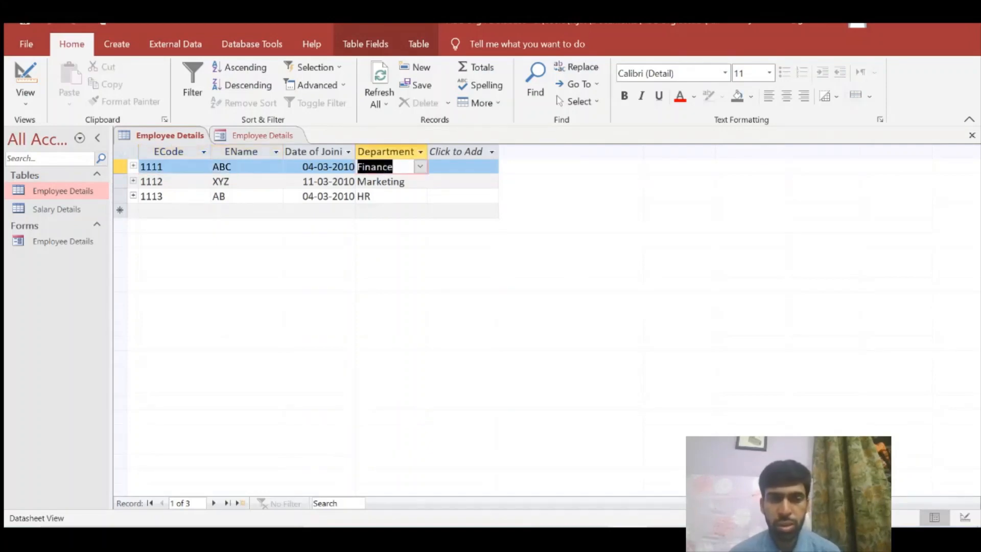
Page through records 1112 and 1113 in the form to a blank new record
{"action": "double_click", "coordinate": [78, 236]}
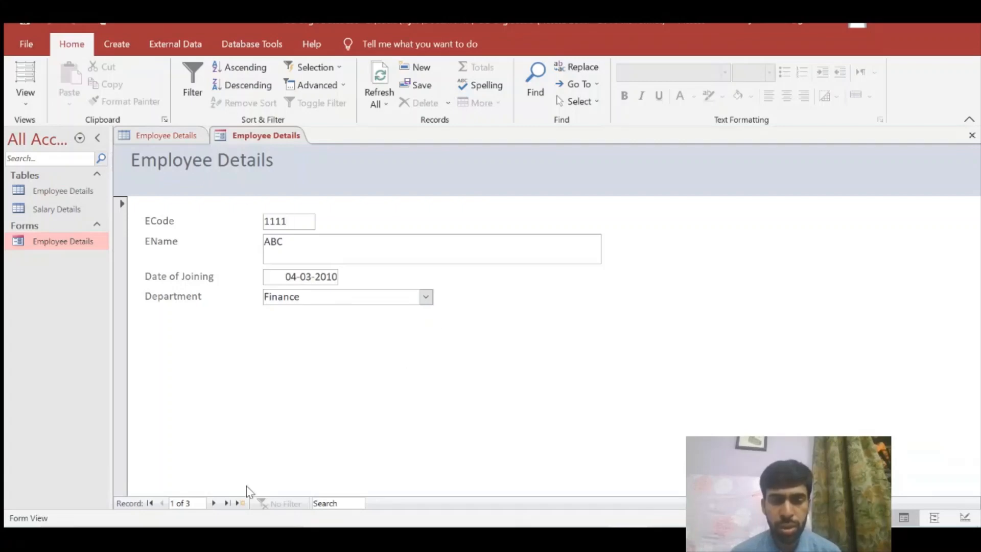
{"action": "left_click", "coordinate": [213, 504]}
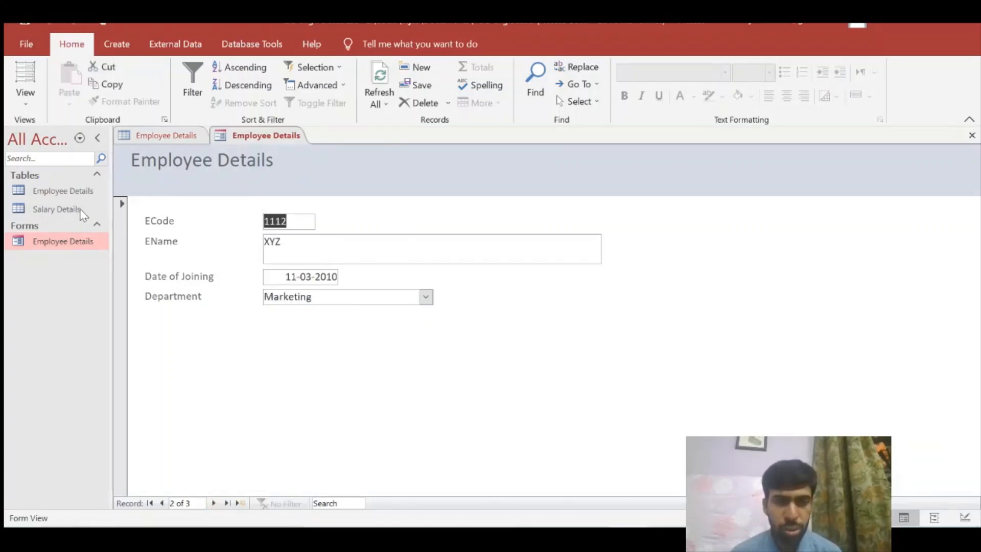
{"action": "double_click", "coordinate": [46, 190]}
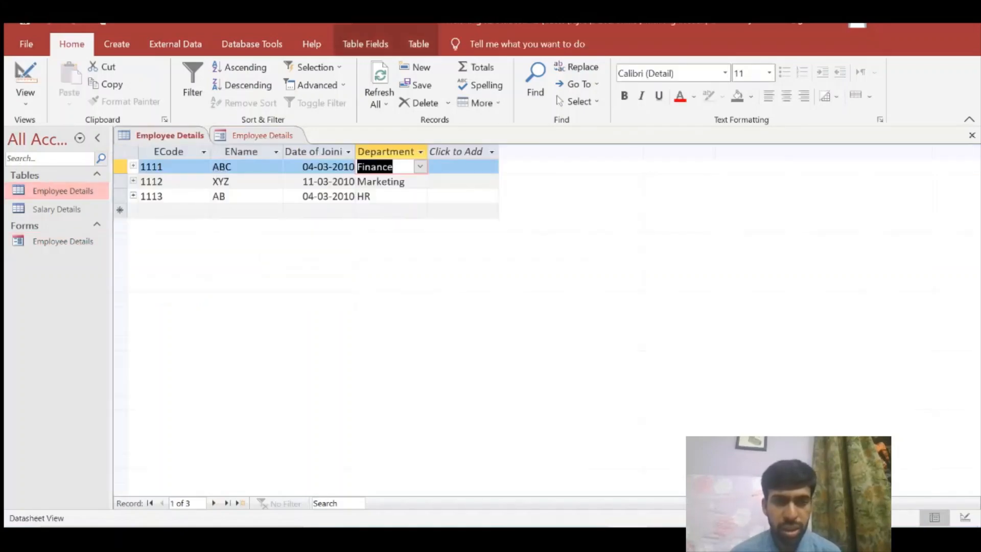
{"action": "double_click", "coordinate": [62, 241]}
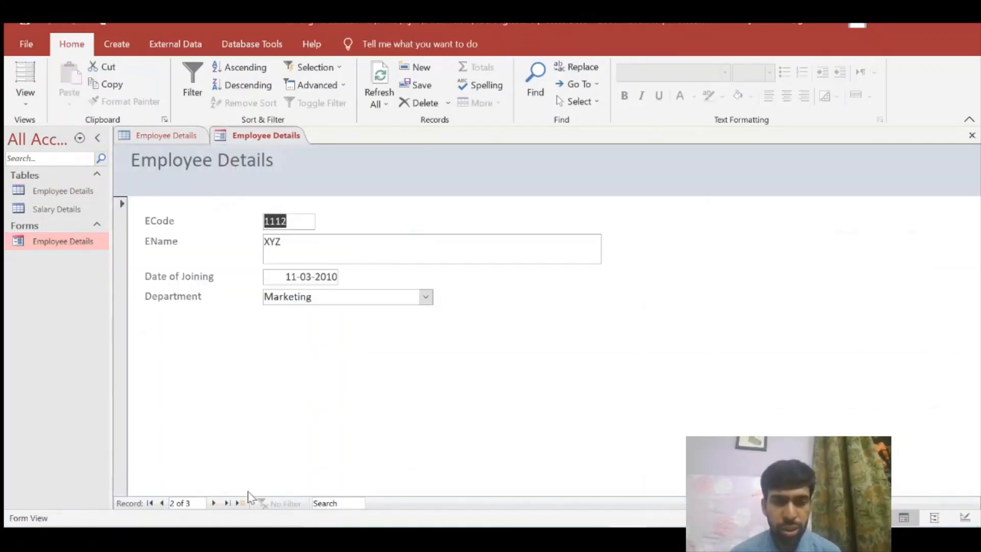
{"action": "left_click", "coordinate": [213, 503]}
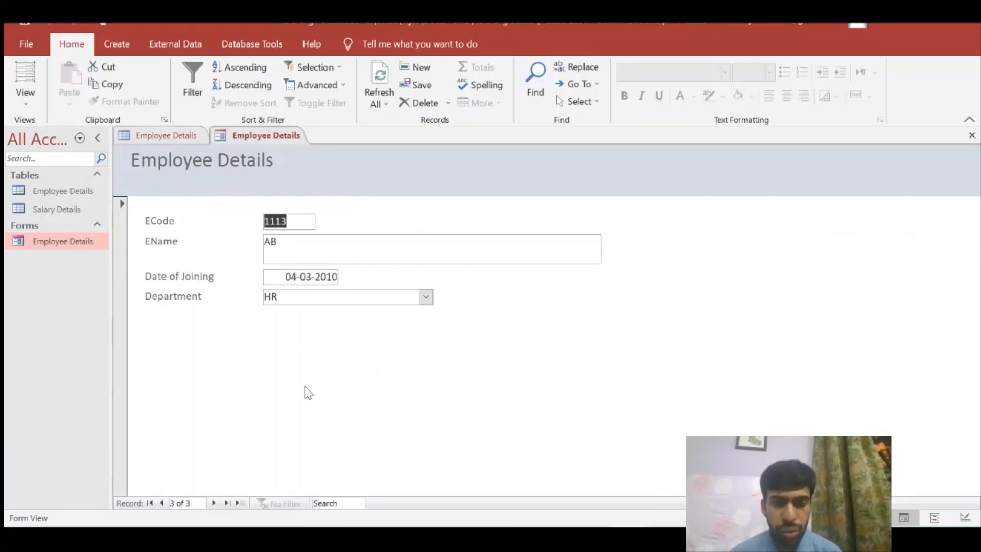
{"action": "left_click", "coordinate": [213, 503]}
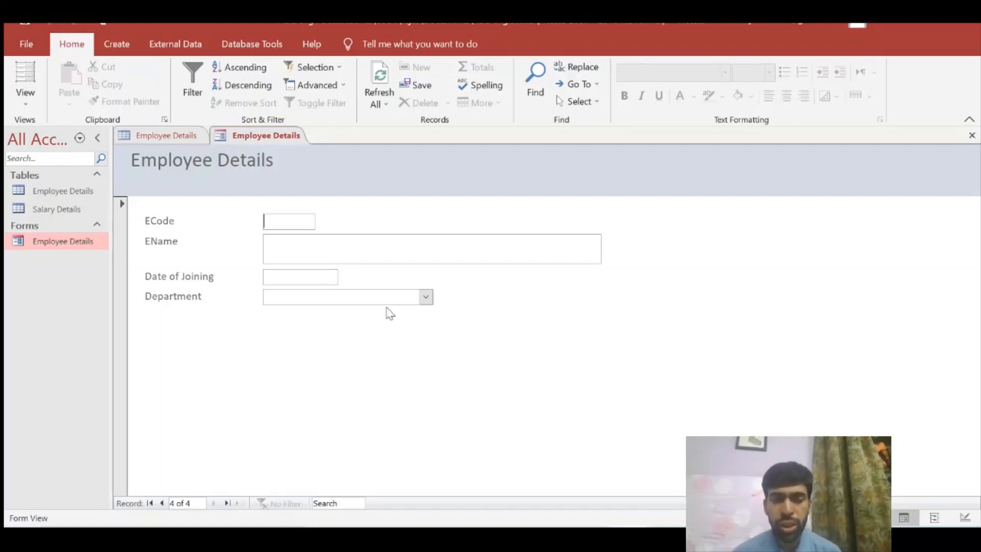
Start a new employee record with ECode 1114 and the employee's name
{"action": "left_click", "coordinate": [162, 503]}
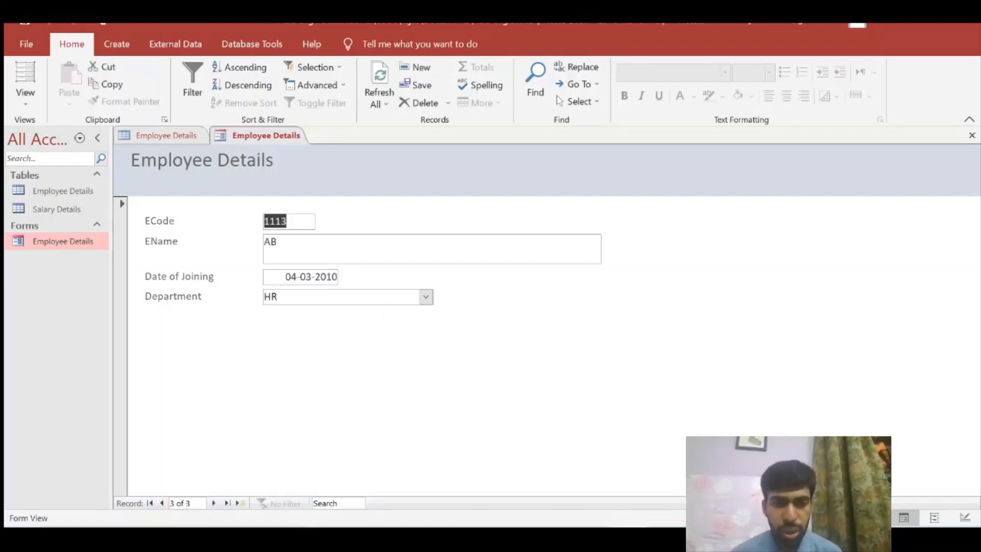
{"action": "left_click", "coordinate": [288, 221]}
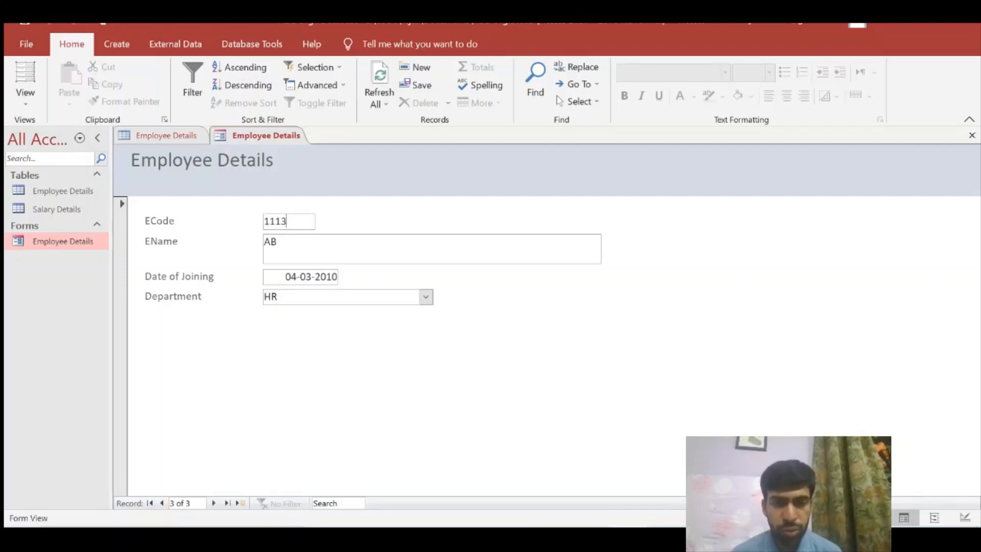
{"action": "left_click", "coordinate": [214, 503]}
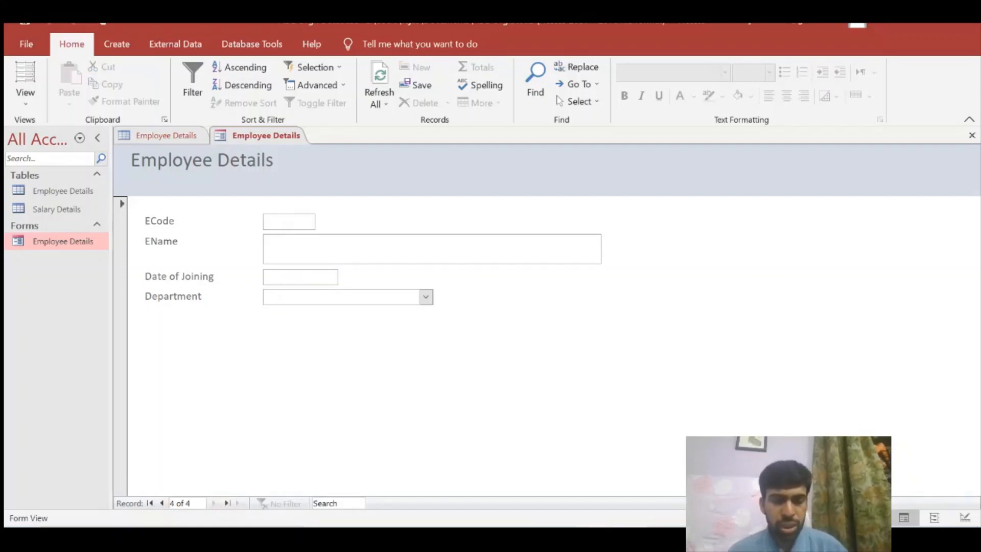
{"action": "type", "text": "1114"}
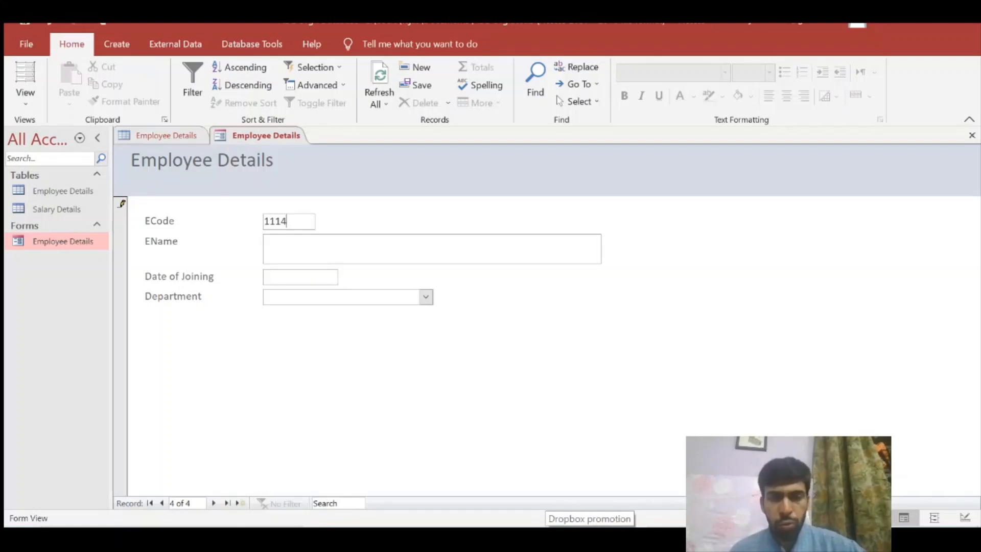
{"action": "key", "text": "Tab"}
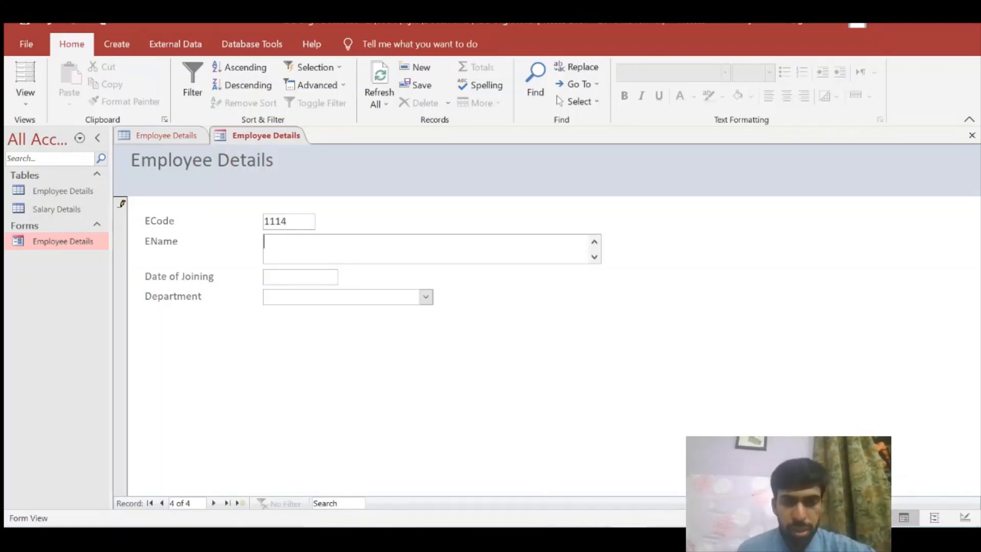
{"action": "type", "text": "Person Y"}
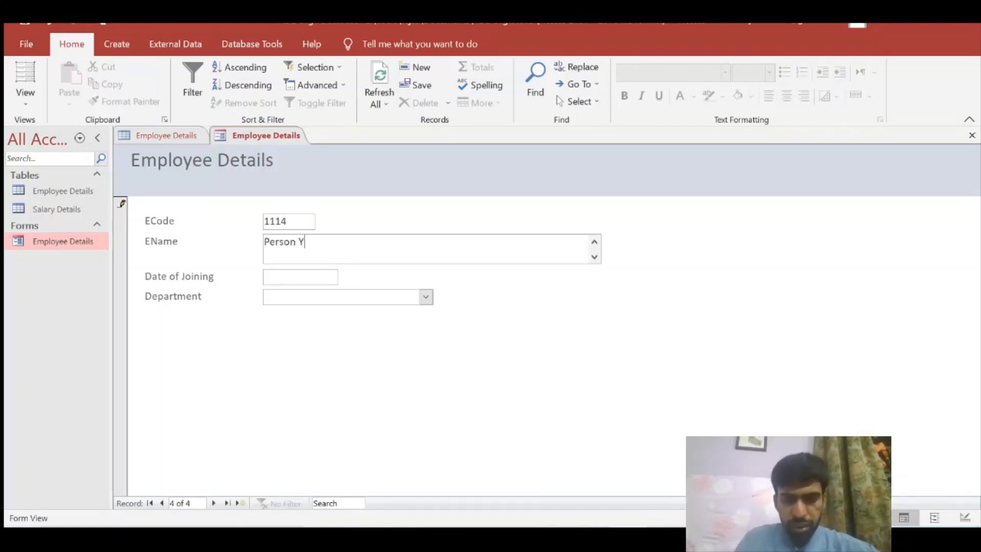
{"action": "key", "text": "Tab"}
Pick 3 March as the joining date and begin correcting its year
{"action": "left_click", "coordinate": [346, 275]}
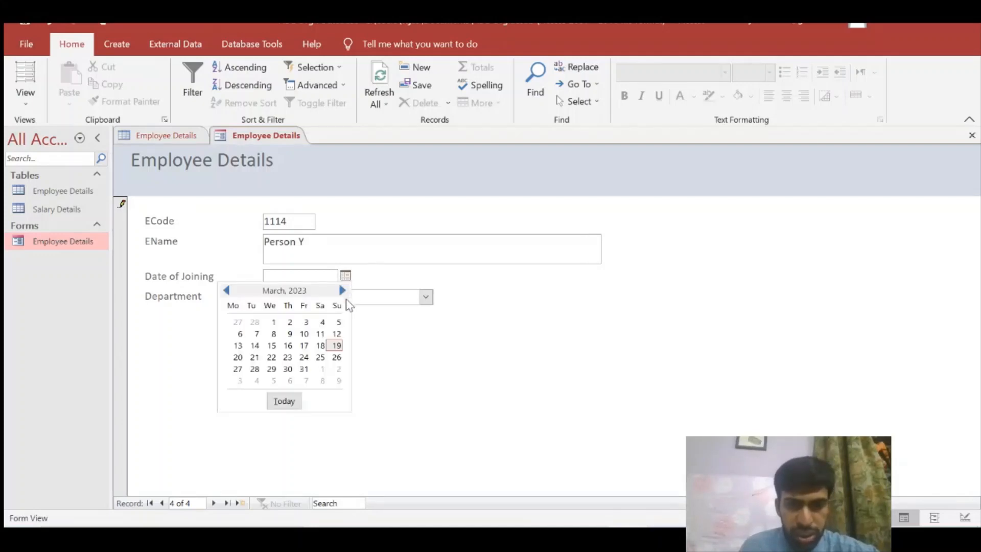
{"action": "left_click", "coordinate": [301, 323]}
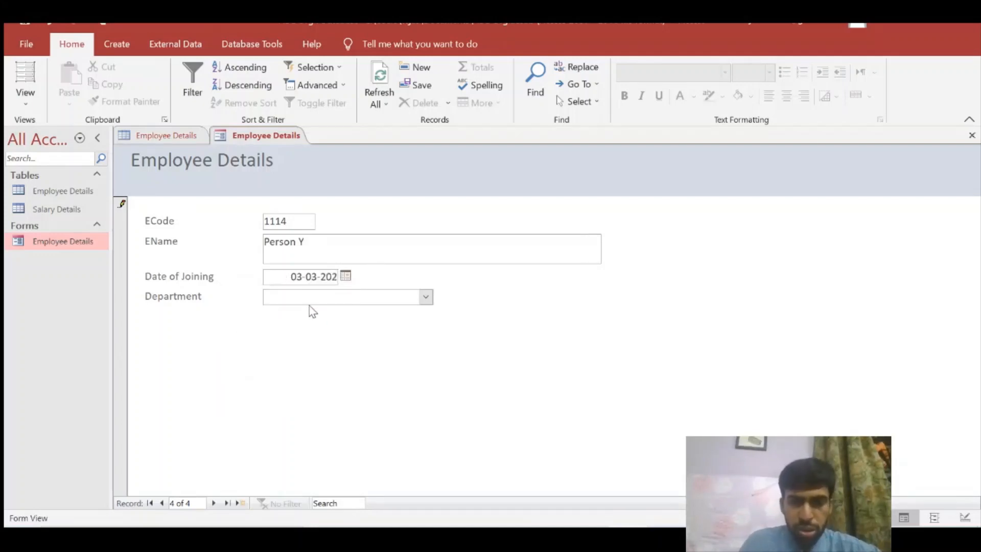
{"action": "key", "text": "BackSpace"}
{"action": "key", "text": "BackSpace"}
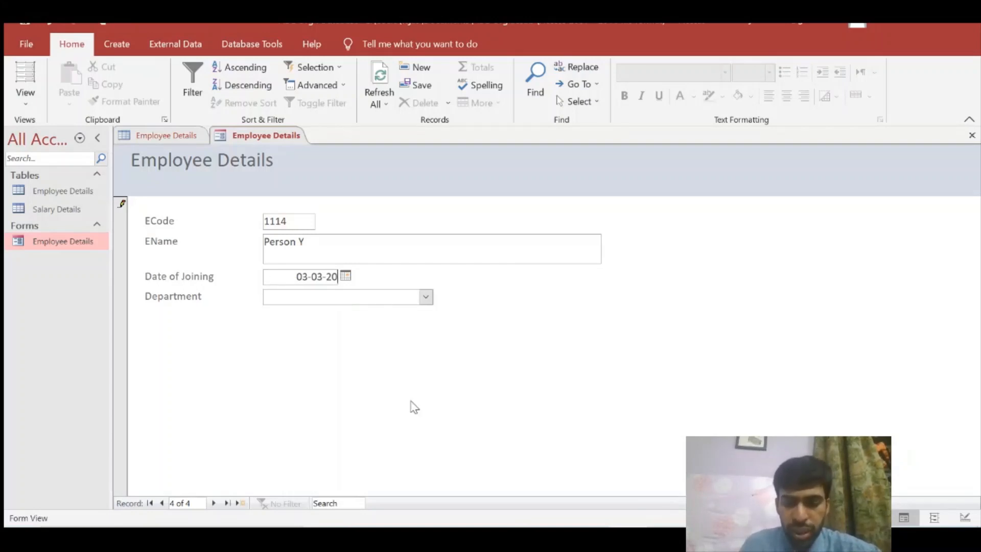
{"action": "type", "text": "0"}
{"action": "key", "text": "BackSpace"}
Finish the year as 2010 and check the joining dates in the Employee Details table
{"action": "type", "text": "10"}
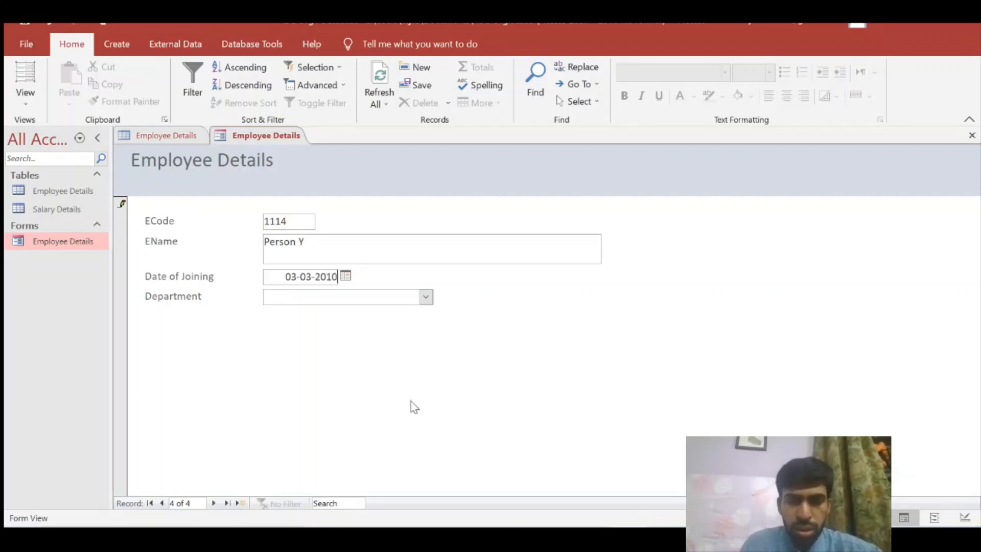
{"action": "double_click", "coordinate": [53, 191]}
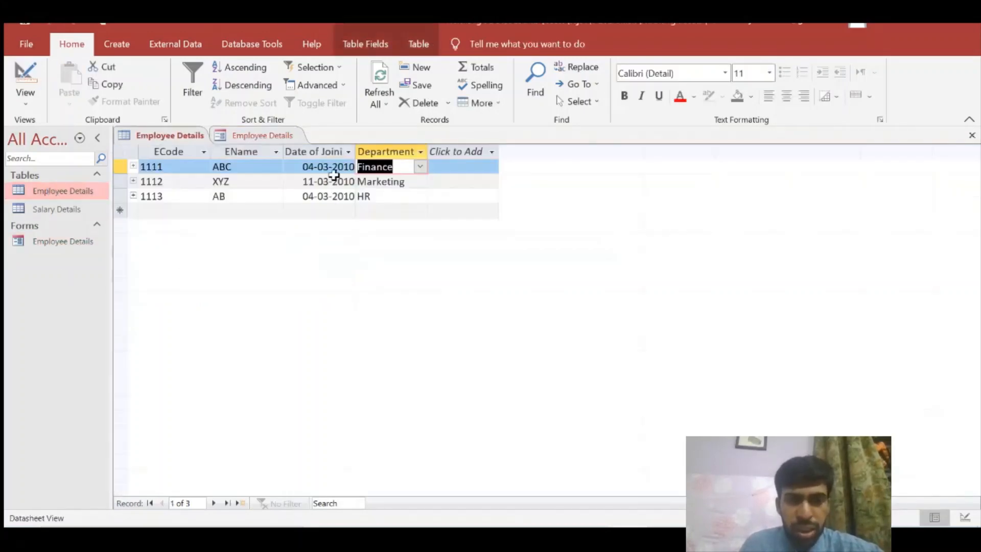
{"action": "left_click_drag", "start_coordinate": [332, 167], "coordinate": [355, 169]}
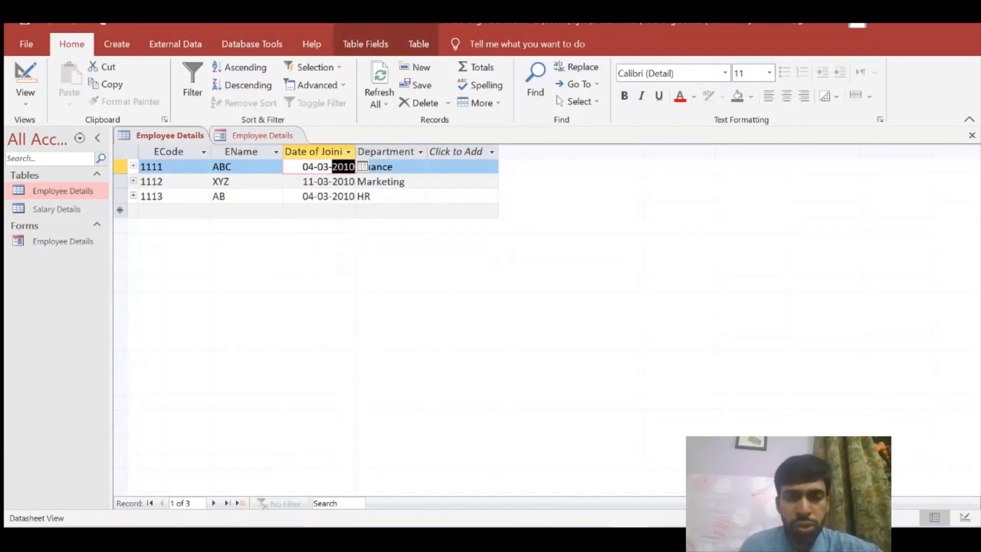
{"action": "double_click", "coordinate": [76, 241]}
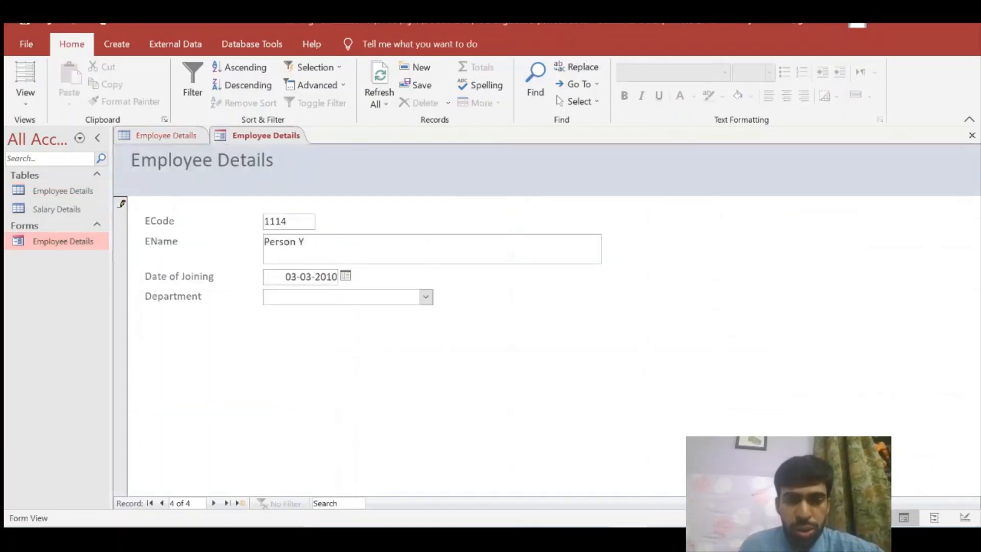
{"action": "double_click", "coordinate": [95, 193]}
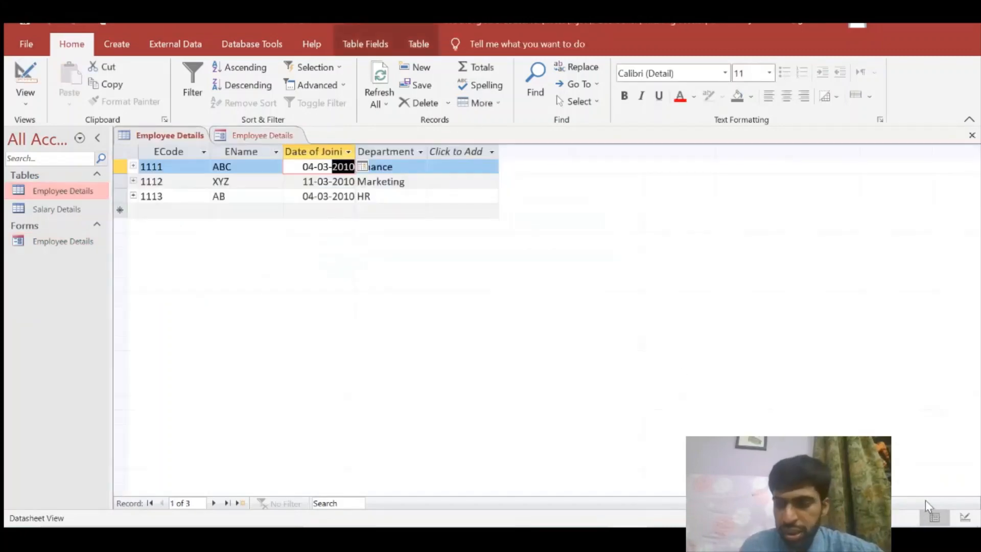
Open the table read-only in Design View and inspect Date of Joining's >=#01-01-2010# rule
{"action": "left_click", "coordinate": [965, 517]}
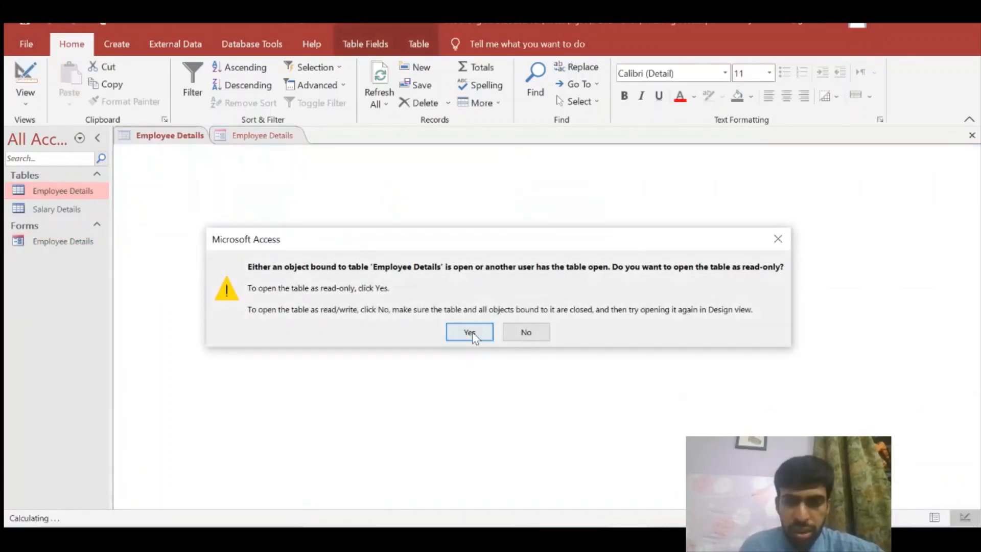
{"action": "left_click", "coordinate": [469, 333]}
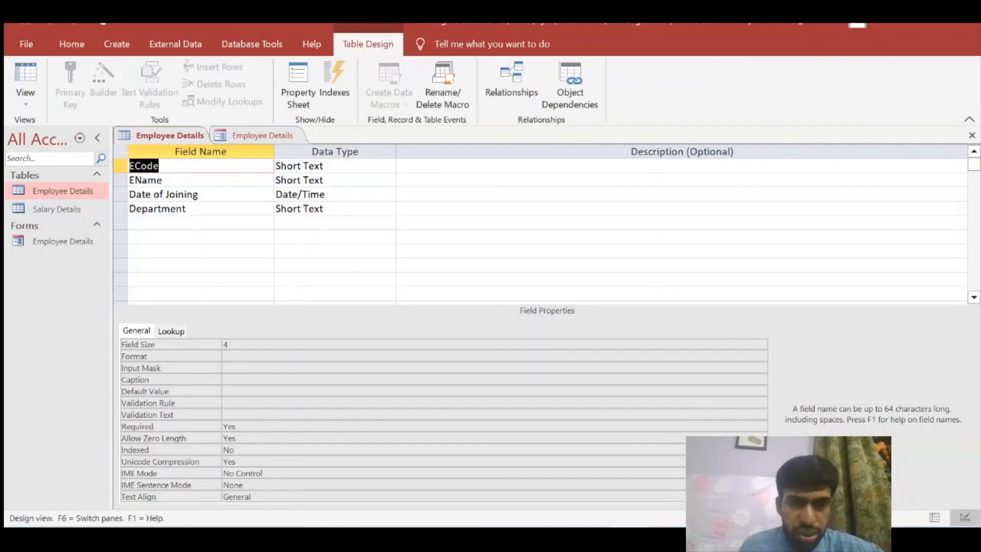
{"action": "left_click", "coordinate": [198, 194]}
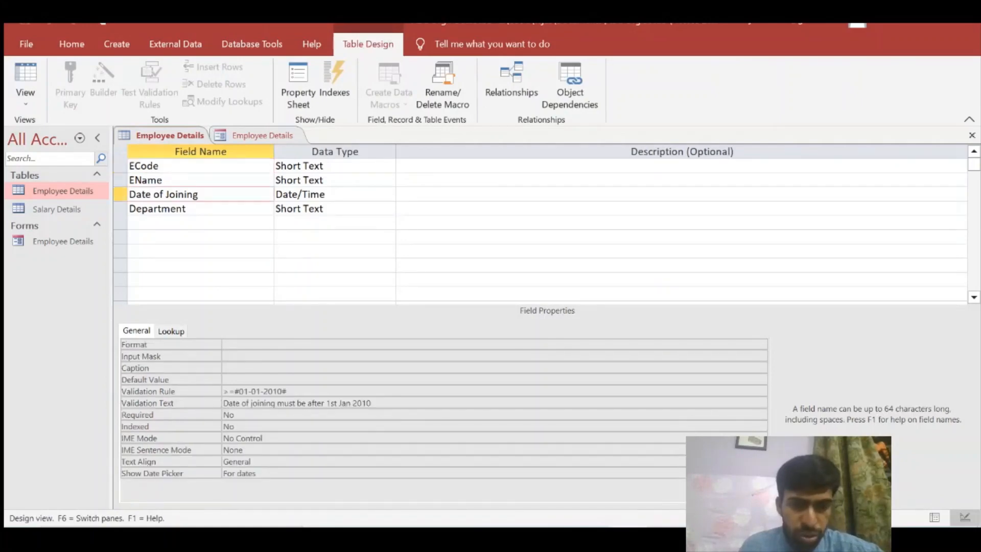
{"action": "left_click", "coordinate": [209, 392]}
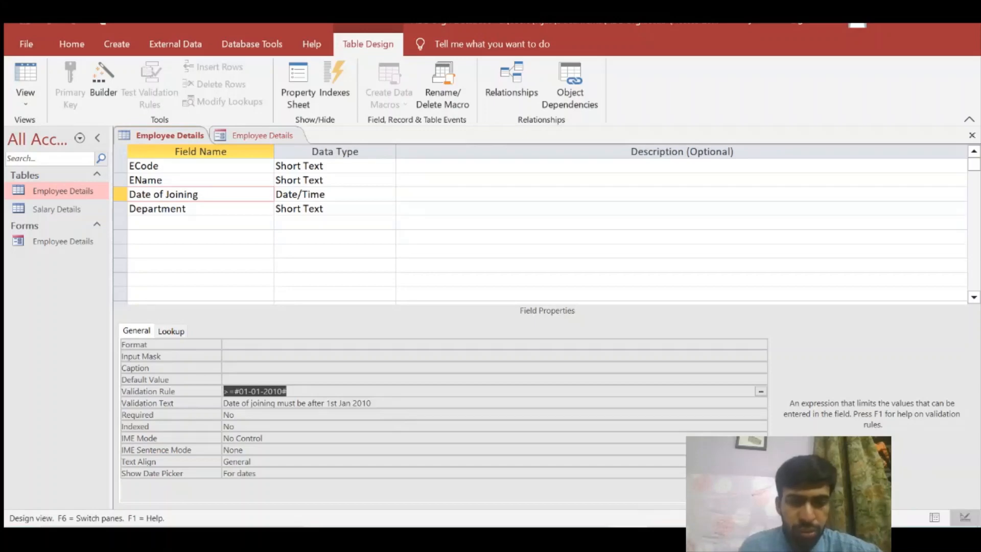
Try 03-03-2009 as record 1114's joining date and dismiss the validation error
{"action": "double_click", "coordinate": [90, 243]}
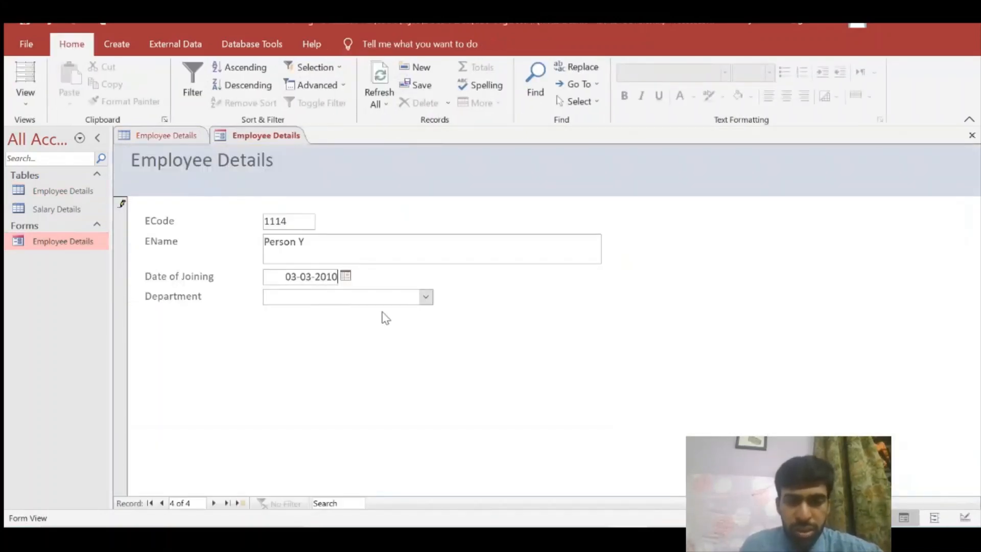
{"action": "key", "text": "BackSpace"}
{"action": "key", "text": "BackSpace"}
{"action": "type", "text": "09"}
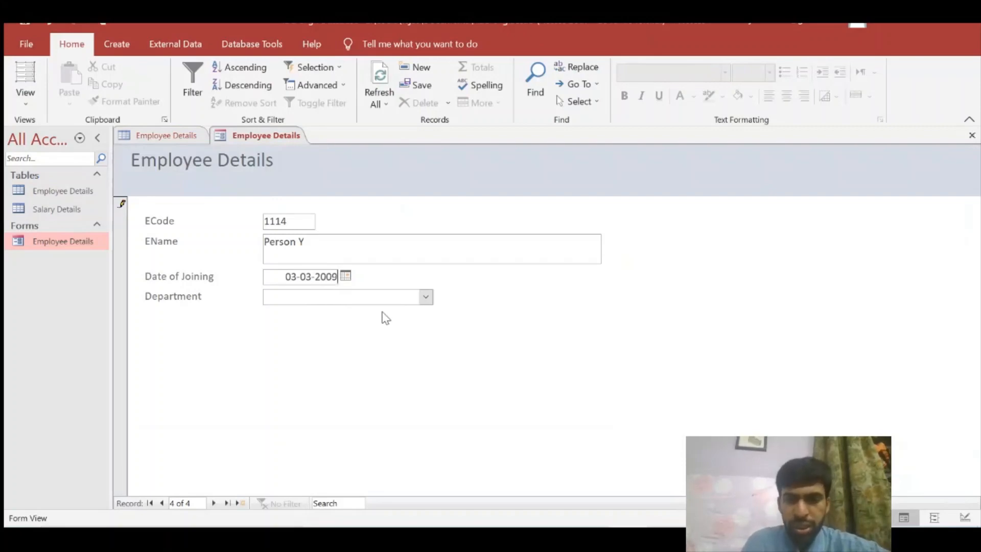
{"action": "key", "text": "Tab"}
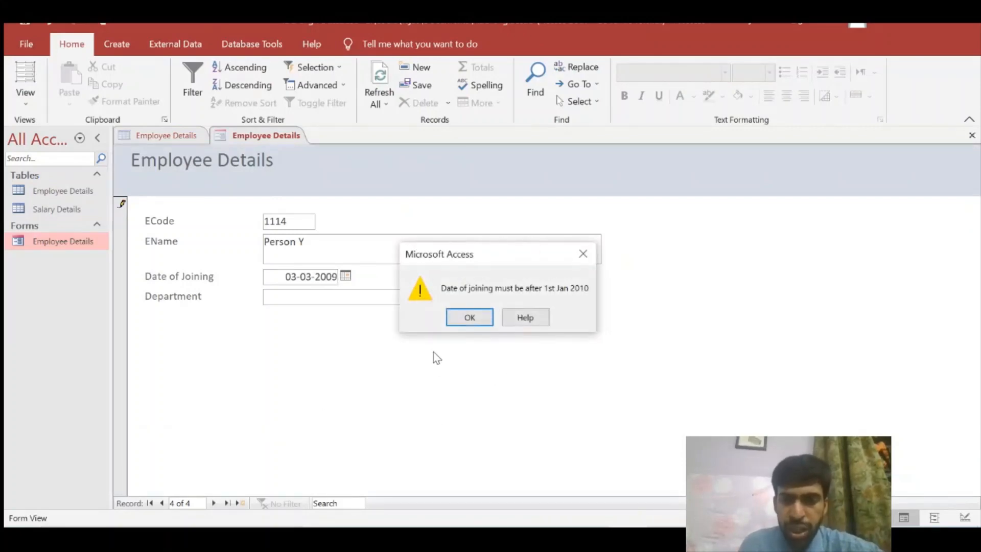
{"action": "left_click", "coordinate": [459, 323]}
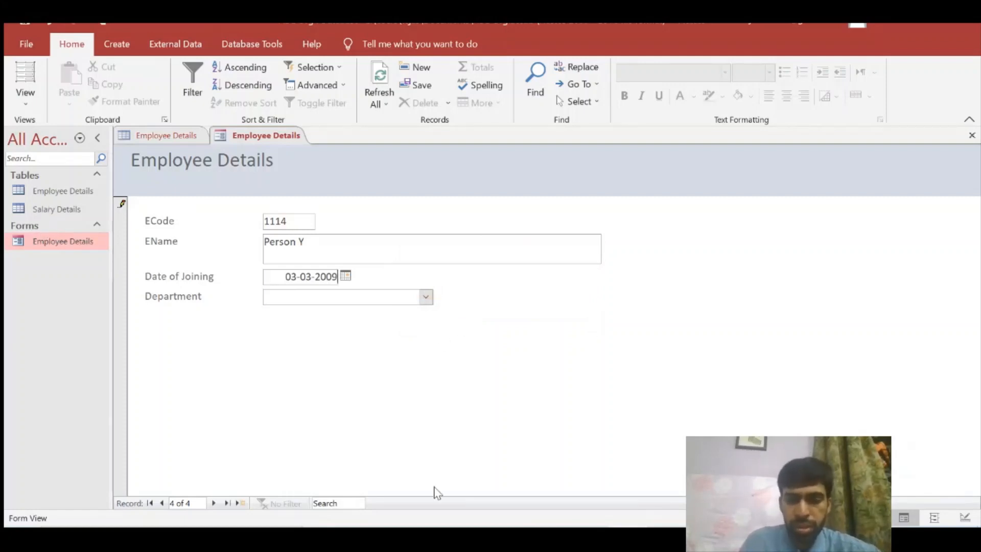
Restore the year to 2010 and set the Department to Marketing
{"action": "key", "text": "BackSpace"}
{"action": "key", "text": "BackSpace"}
{"action": "type", "text": "10"}
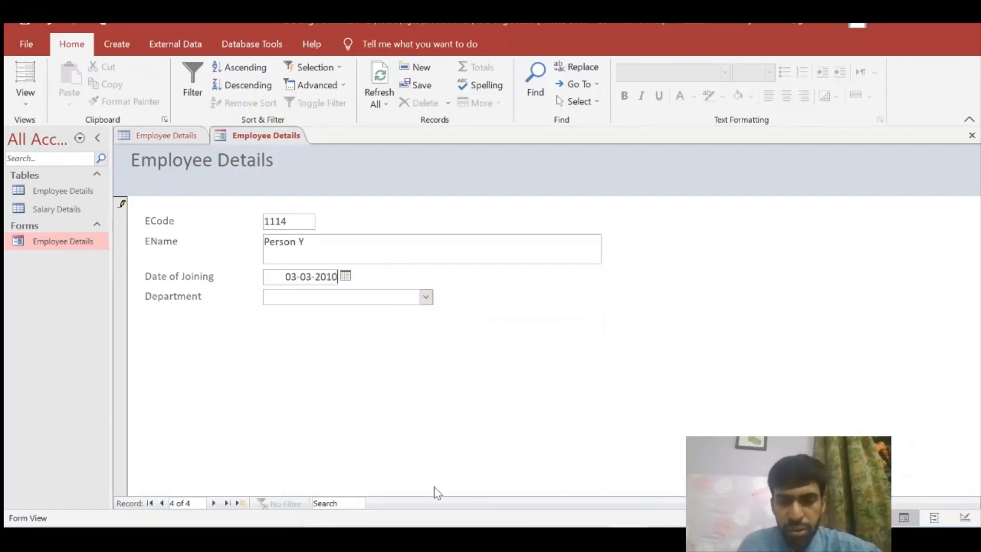
{"action": "left_click", "coordinate": [425, 298]}
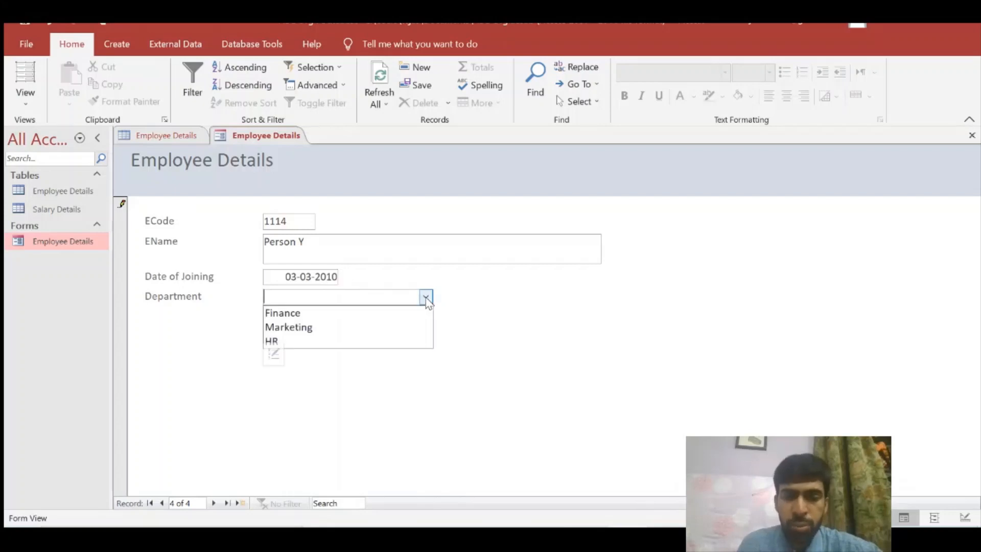
{"action": "left_click", "coordinate": [357, 331]}
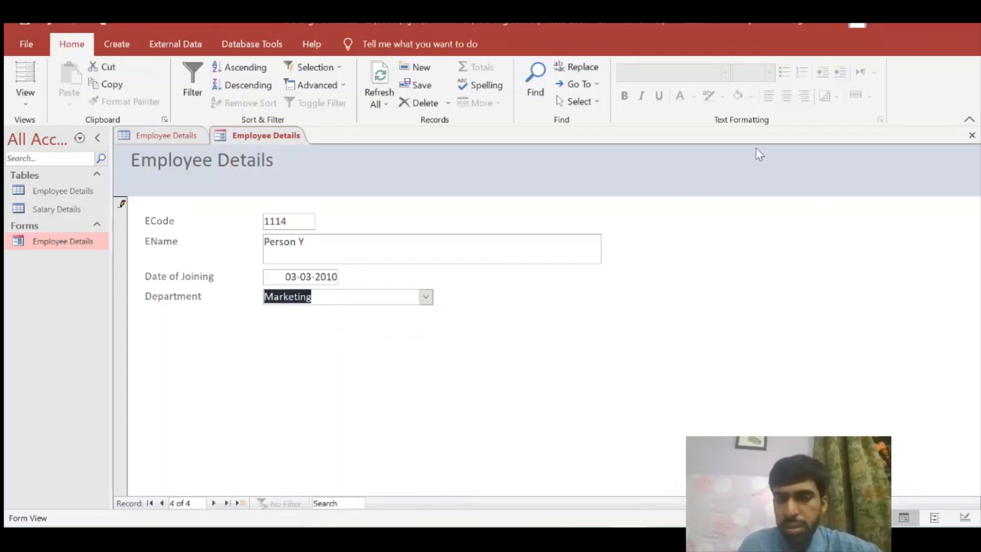
Close the form and confirm record 1114 with Marketing in the Employee Details table
{"action": "left_click", "coordinate": [972, 136]}
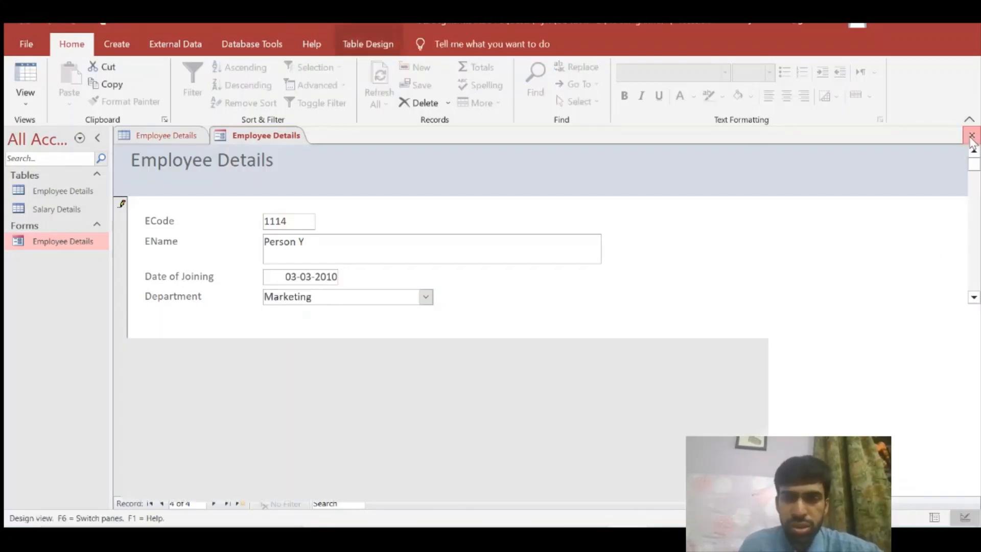
{"action": "double_click", "coordinate": [69, 191]}
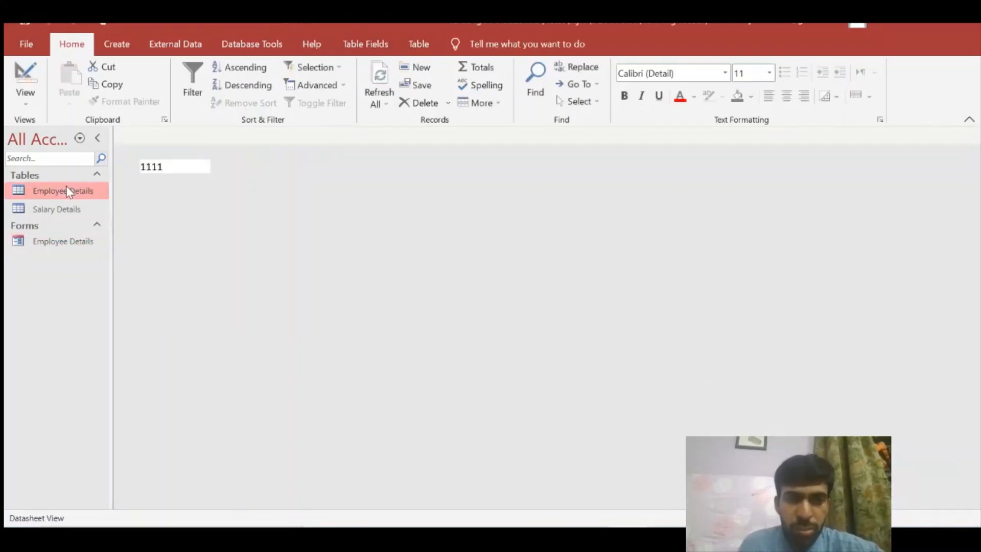
{"action": "left_click", "coordinate": [149, 210]}
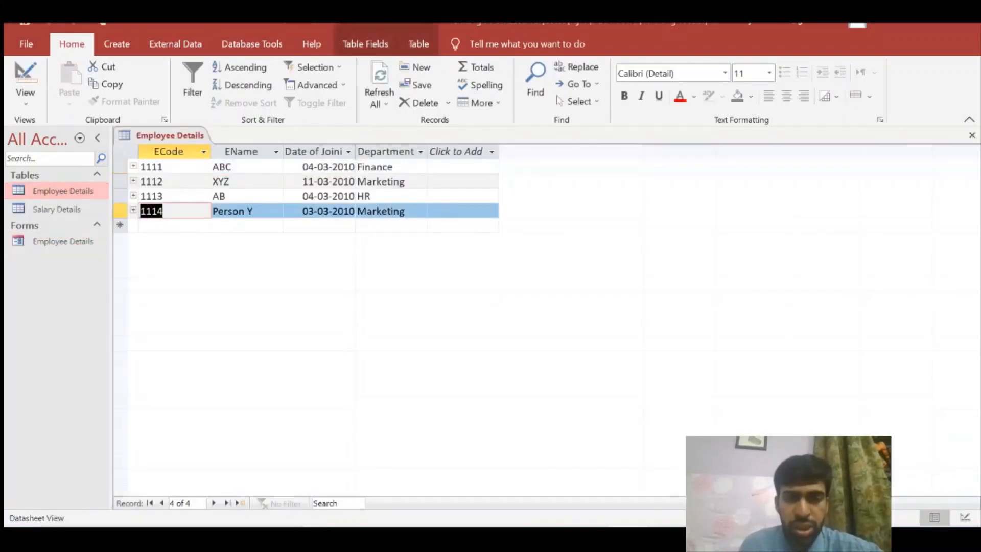
{"action": "left_click", "coordinate": [358, 211]}
{"action": "left_click", "coordinate": [213, 210]}
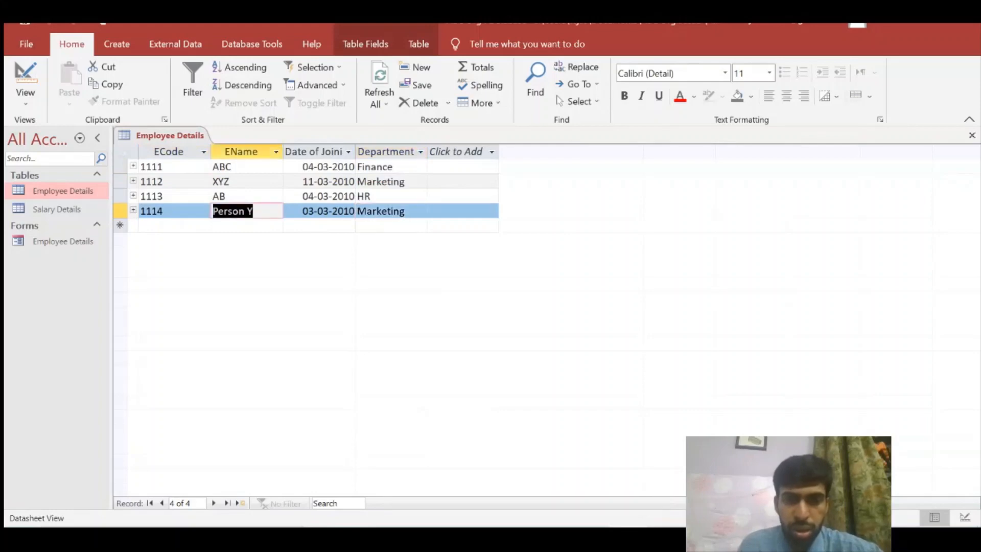
Page through records 1112, 1113 and 1114 in the Employee Details form
{"action": "double_click", "coordinate": [88, 245]}
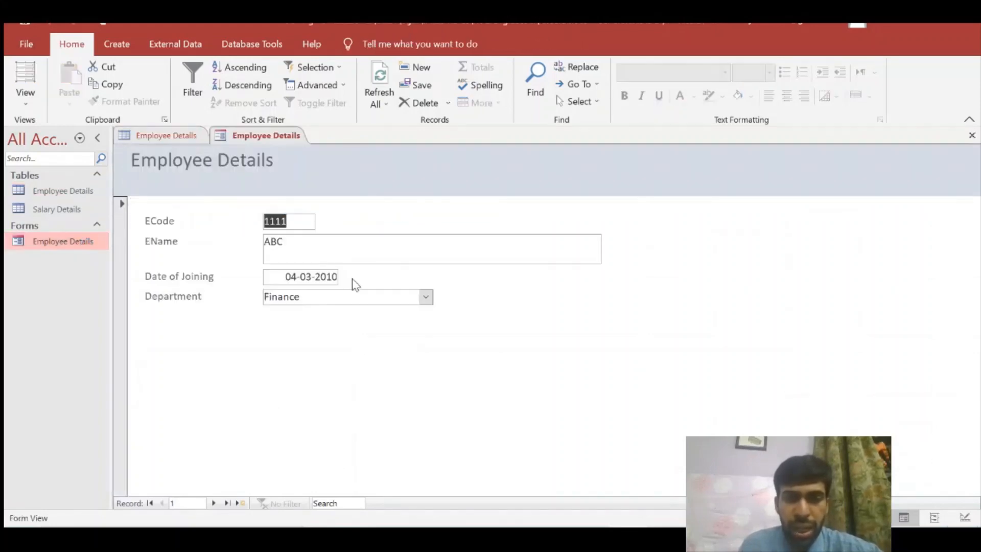
{"action": "left_click", "coordinate": [213, 503]}
{"action": "left_click", "coordinate": [215, 503]}
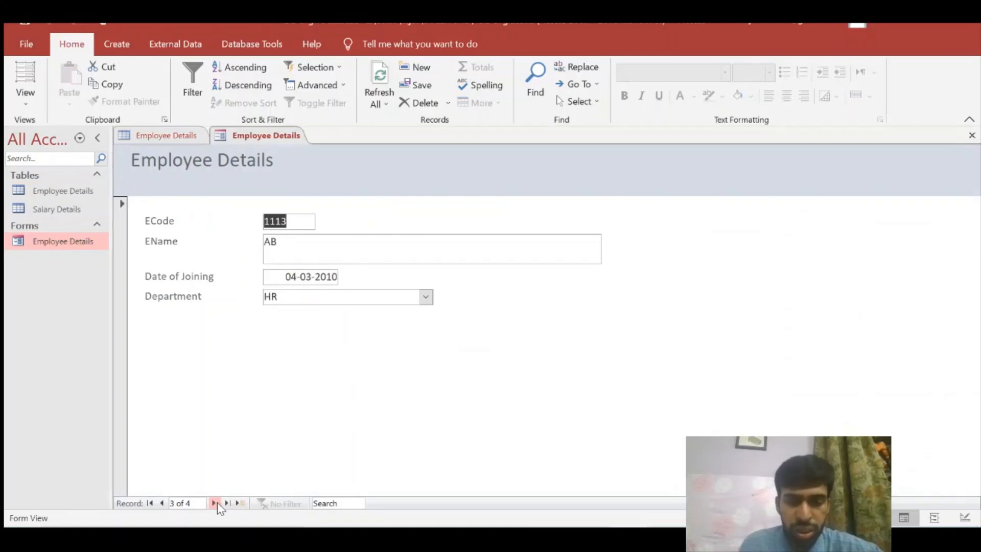
{"action": "left_click", "coordinate": [214, 503]}
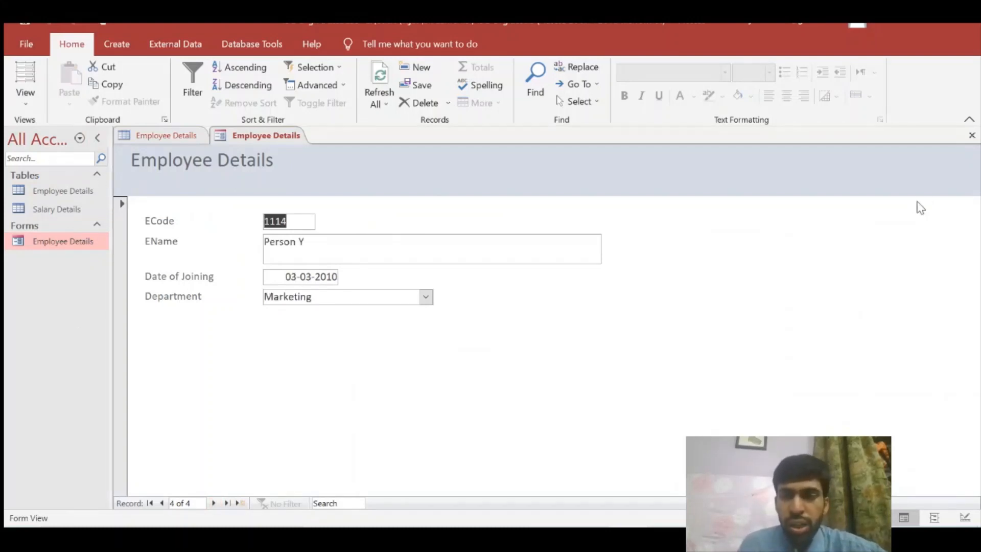
{"action": "double_click", "coordinate": [87, 191]}
{"action": "left_click", "coordinate": [79, 245]}
{"action": "double_click", "coordinate": [80, 245]}
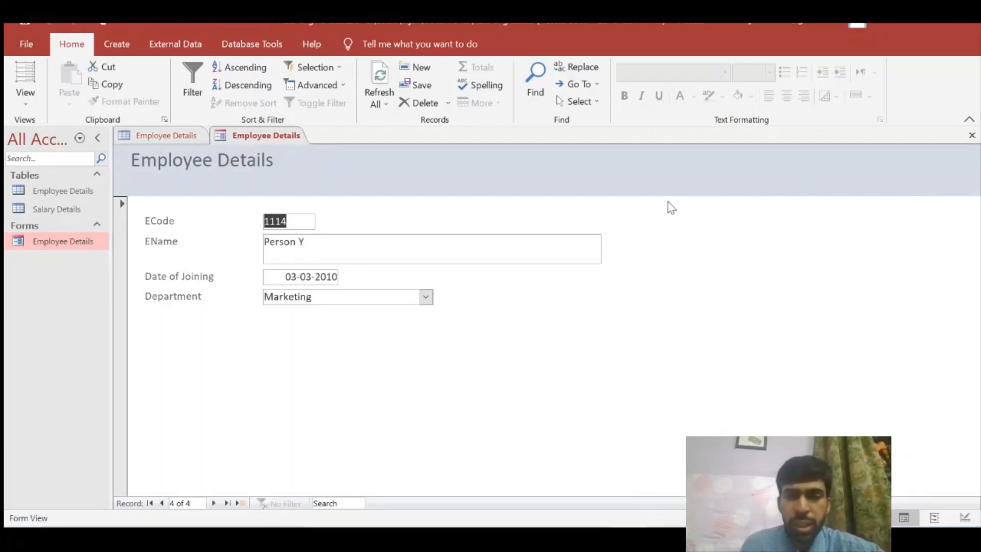
Close the open tabs and try deleting the Employee Details form, dismissing the cannot-delete message
{"action": "left_click", "coordinate": [972, 135]}
{"action": "left_click", "coordinate": [972, 136]}
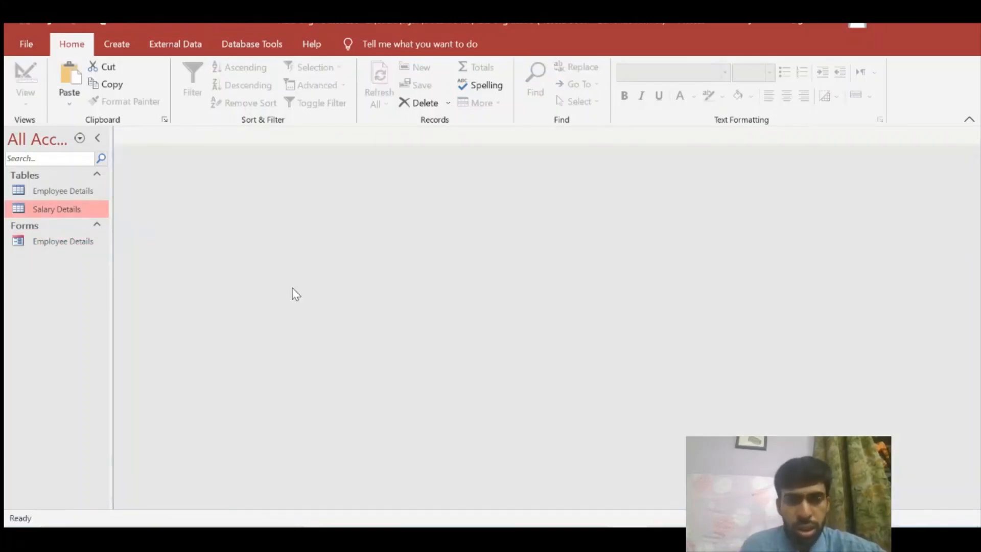
{"action": "double_click", "coordinate": [80, 241]}
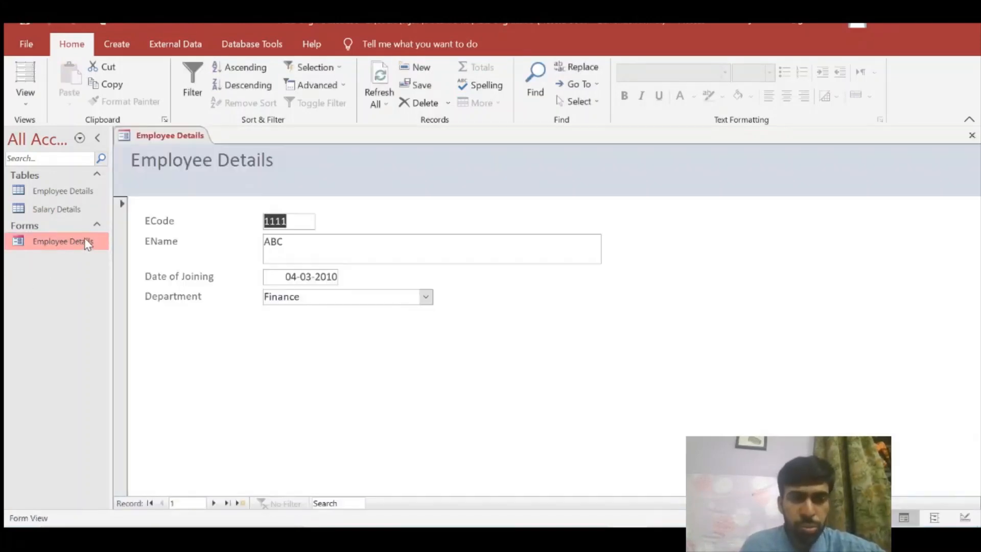
{"action": "right_click", "coordinate": [85, 239]}
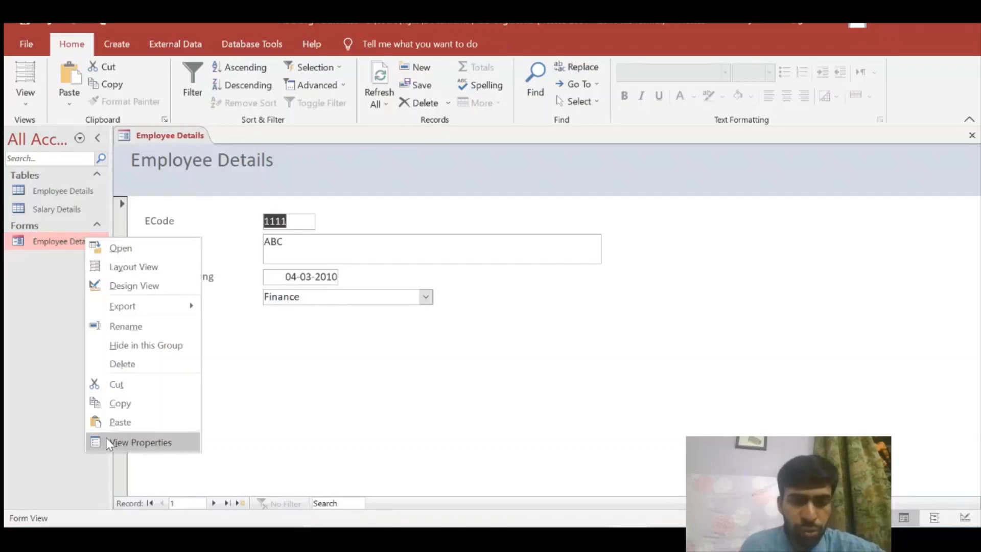
{"action": "left_click", "coordinate": [123, 364]}
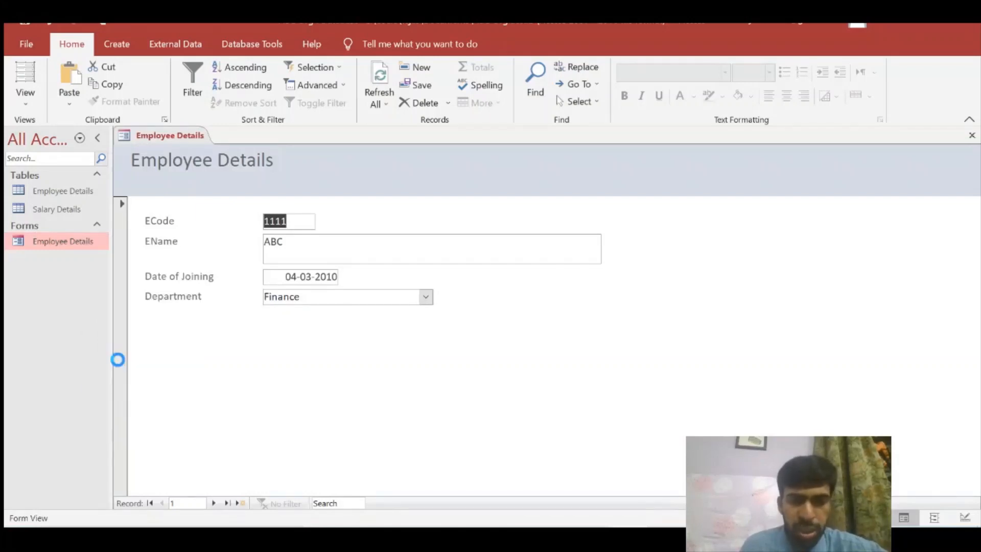
{"action": "left_click", "coordinate": [495, 321]}
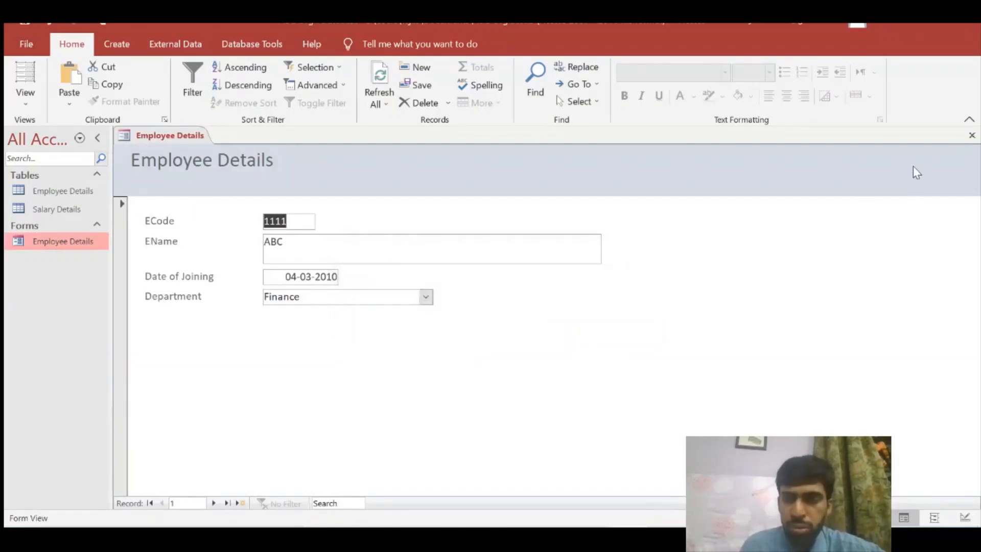
Close the open form, then delete the Employee Details form and confirm Yes
{"action": "left_click", "coordinate": [972, 134]}
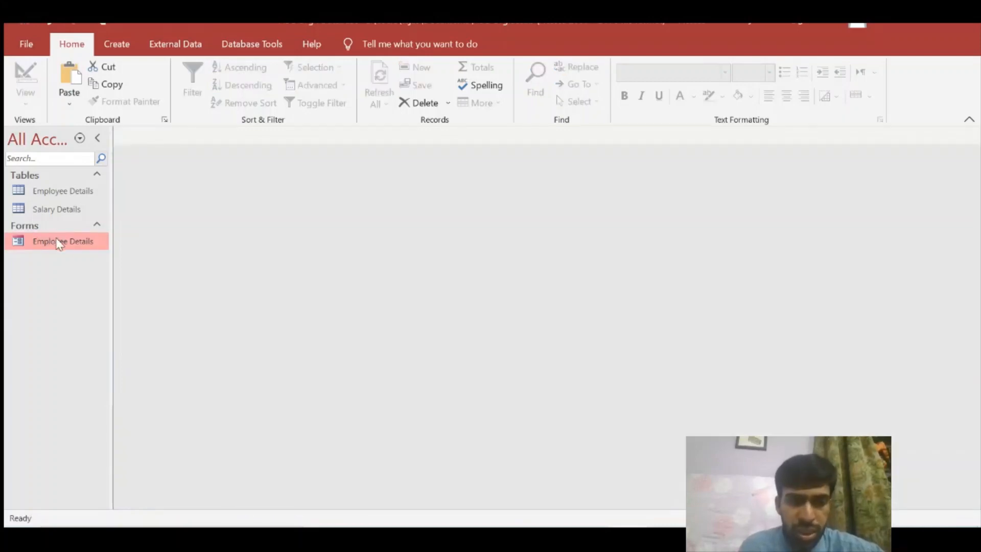
{"action": "right_click", "coordinate": [51, 244]}
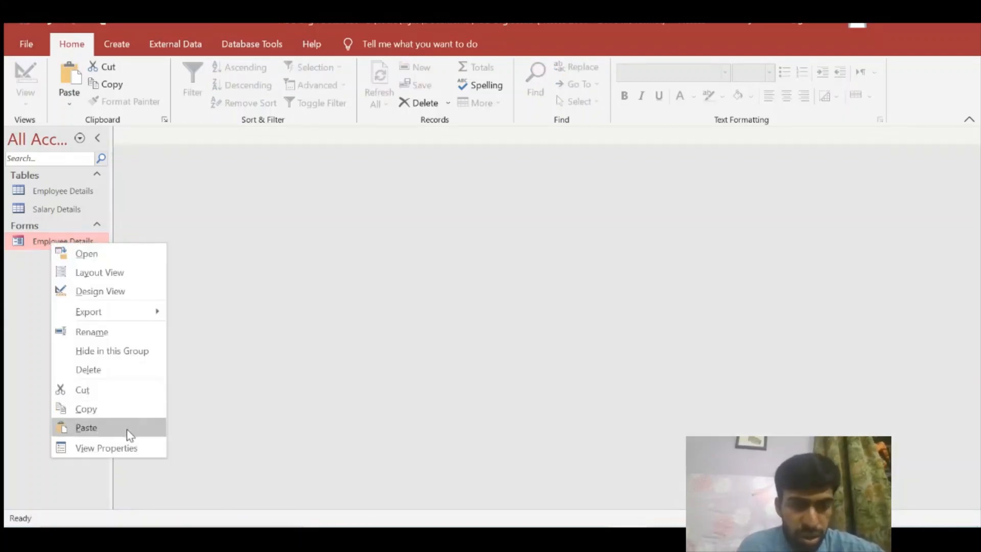
{"action": "left_click", "coordinate": [97, 370]}
{"action": "left_click", "coordinate": [460, 320]}
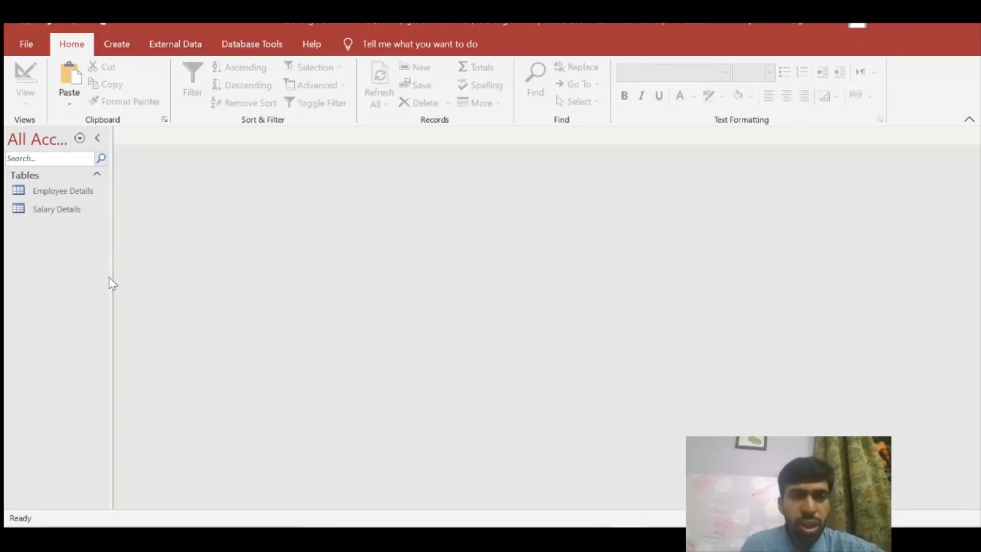
{"action": "left_click", "coordinate": [111, 53]}
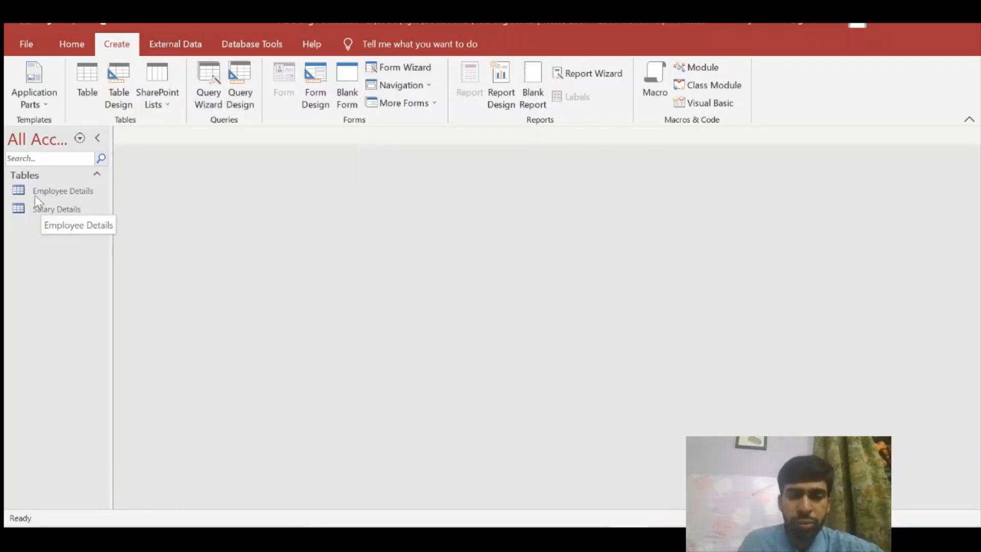
Start the Form Wizard and add all Salary Details fields: Ecode, Month Salary Paid, Pay
{"action": "left_click", "coordinate": [398, 71]}
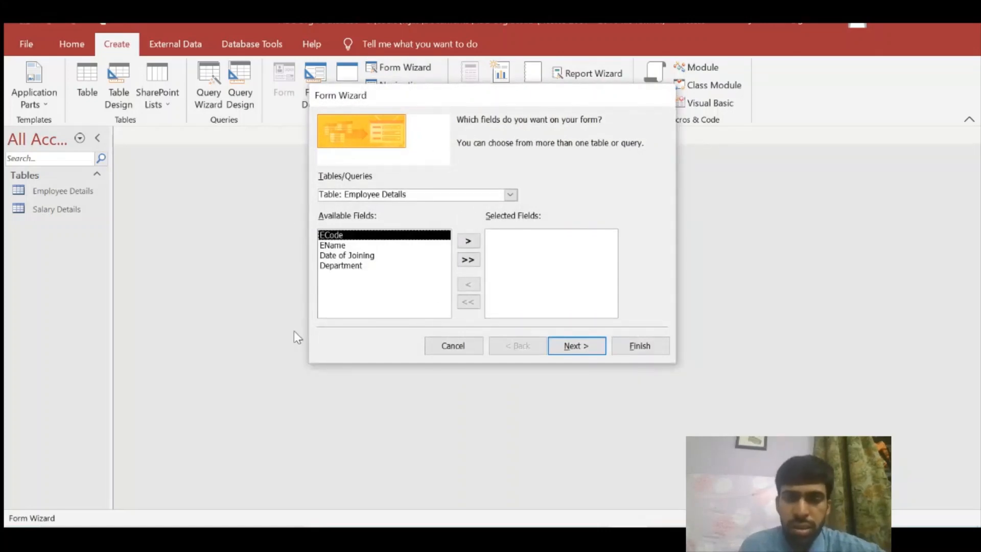
{"action": "left_click", "coordinate": [511, 195]}
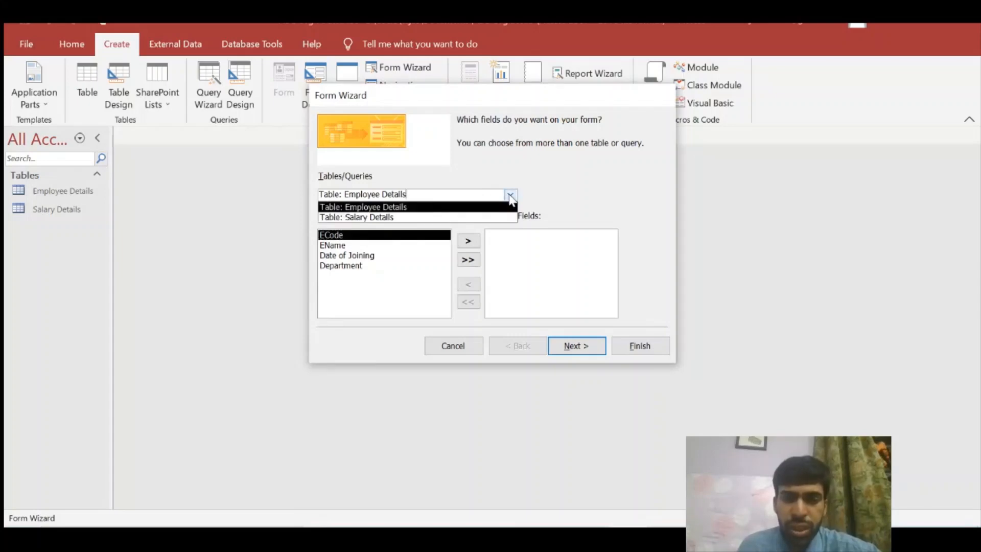
{"action": "left_click", "coordinate": [490, 231]}
{"action": "left_click", "coordinate": [511, 195]}
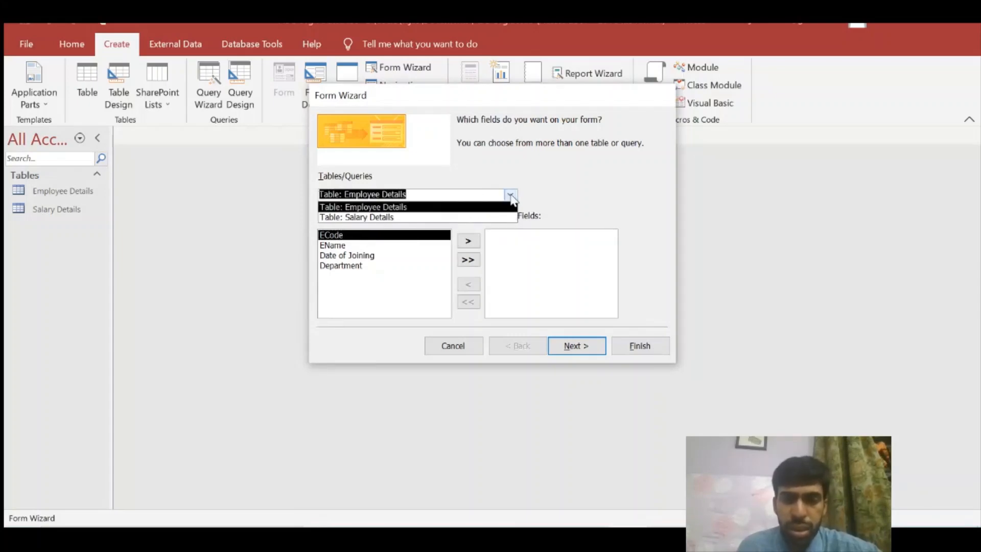
{"action": "left_click", "coordinate": [461, 204]}
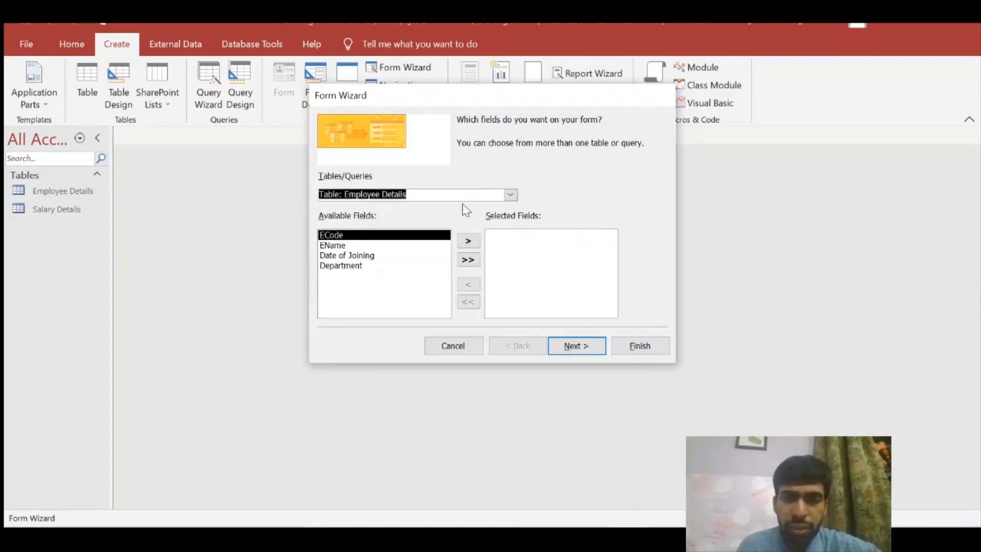
{"action": "left_click", "coordinate": [511, 196]}
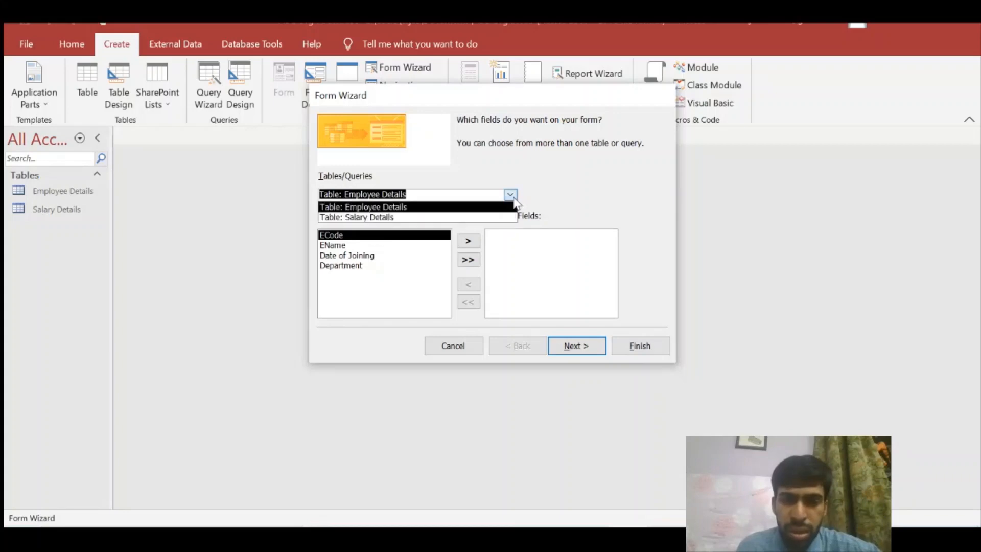
{"action": "left_click", "coordinate": [491, 217]}
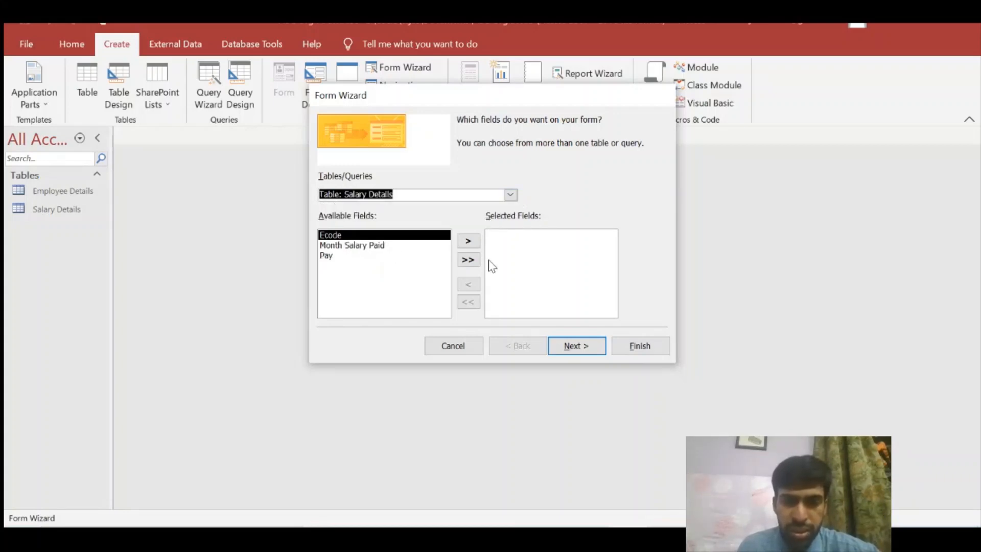
{"action": "left_click", "coordinate": [468, 260]}
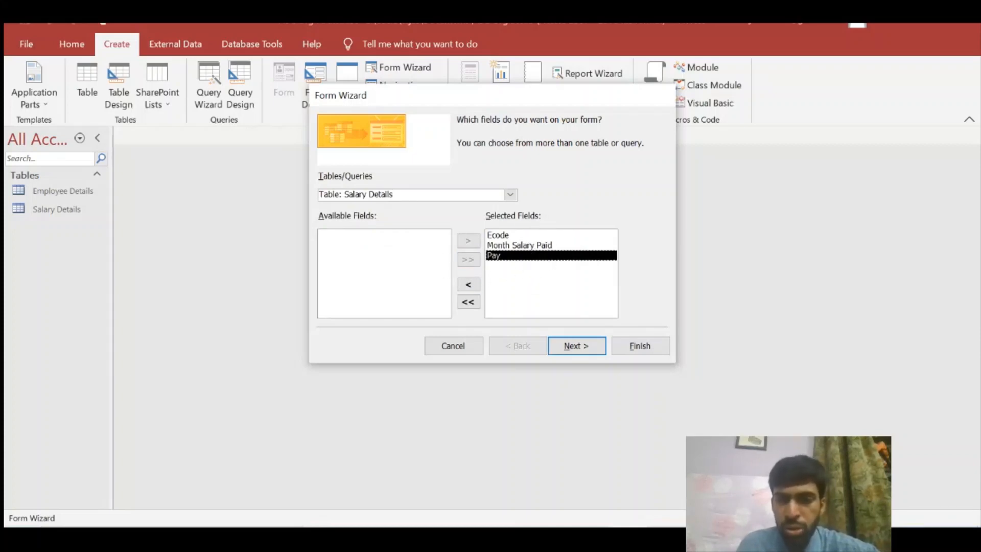
Add ECode, EName and Department from the Employee Details table and move to the next page
{"action": "left_click", "coordinate": [510, 194]}
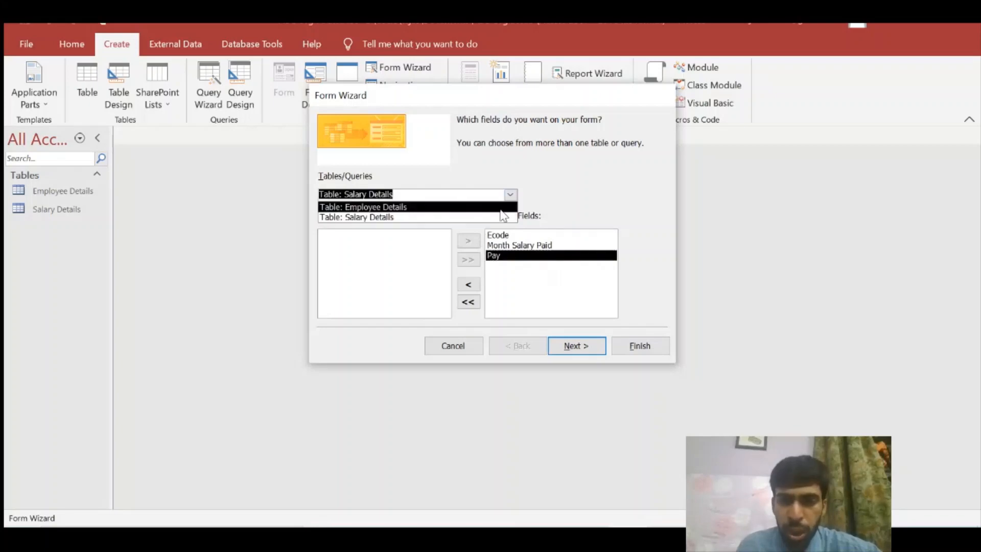
{"action": "left_click", "coordinate": [506, 206]}
{"action": "left_click", "coordinate": [469, 242]}
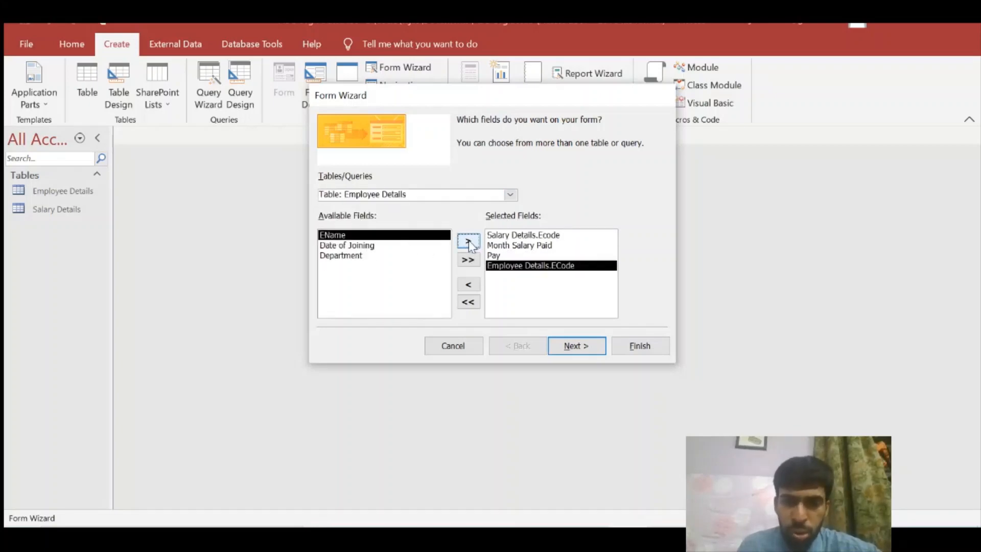
{"action": "left_click", "coordinate": [469, 243]}
{"action": "left_click", "coordinate": [436, 247]}
{"action": "left_click", "coordinate": [460, 241]}
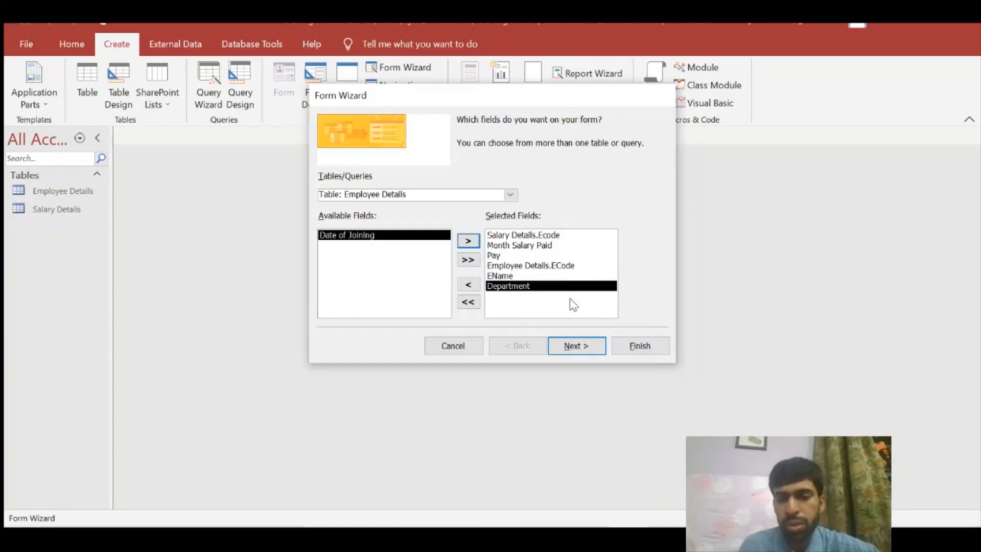
{"action": "left_click", "coordinate": [571, 350]}
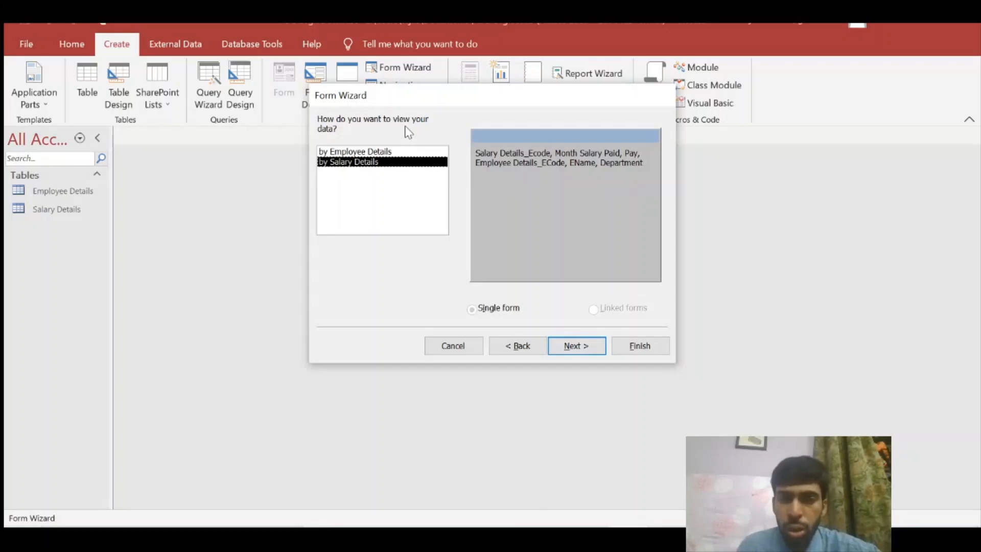
View the data by Employee Details as a form with subform, keeping the Datasheet layout
{"action": "left_click", "coordinate": [387, 154]}
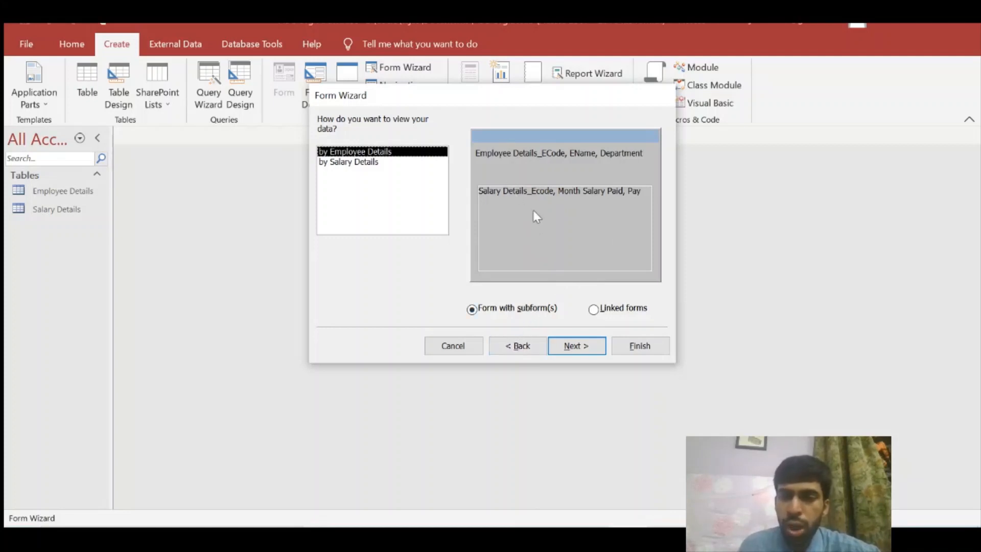
{"action": "left_click", "coordinate": [555, 348]}
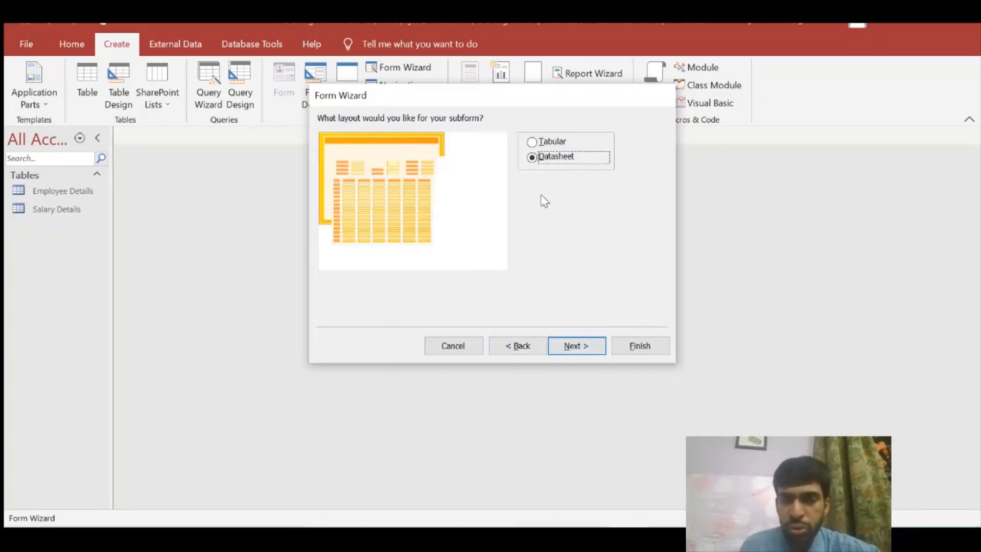
Keep the titles 'Employee Details' and 'Salary Details Subform' and finish, opening the form on employee 1111
{"action": "left_click", "coordinate": [568, 352]}
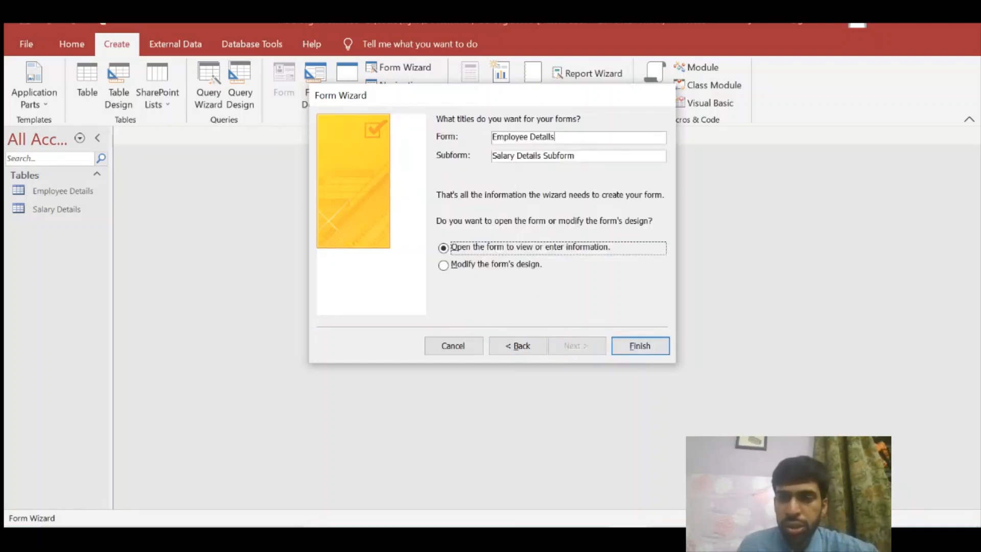
{"action": "left_click_drag", "start_coordinate": [555, 137], "coordinate": [492, 137]}
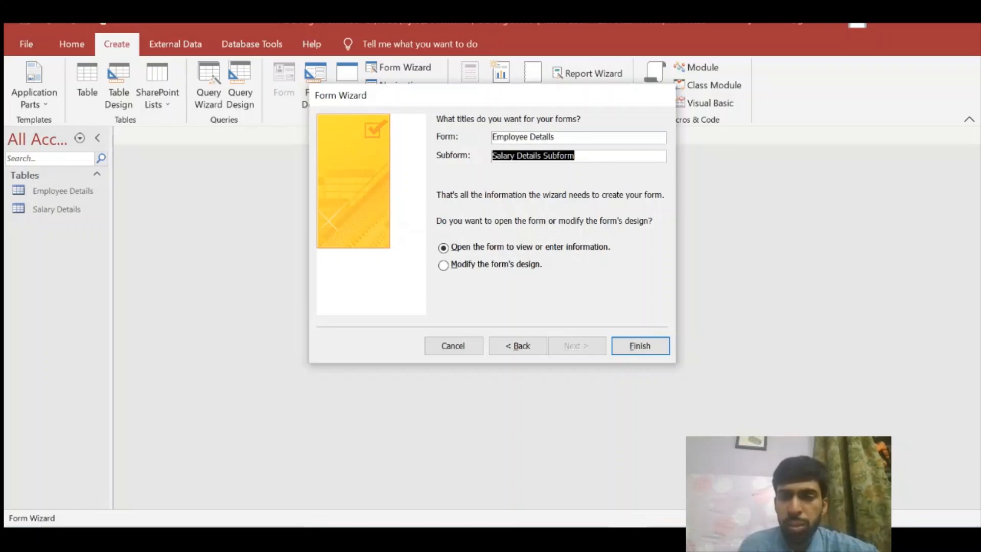
{"action": "left_click", "coordinate": [554, 137]}
{"action": "left_click_drag", "start_coordinate": [554, 137], "coordinate": [505, 137]}
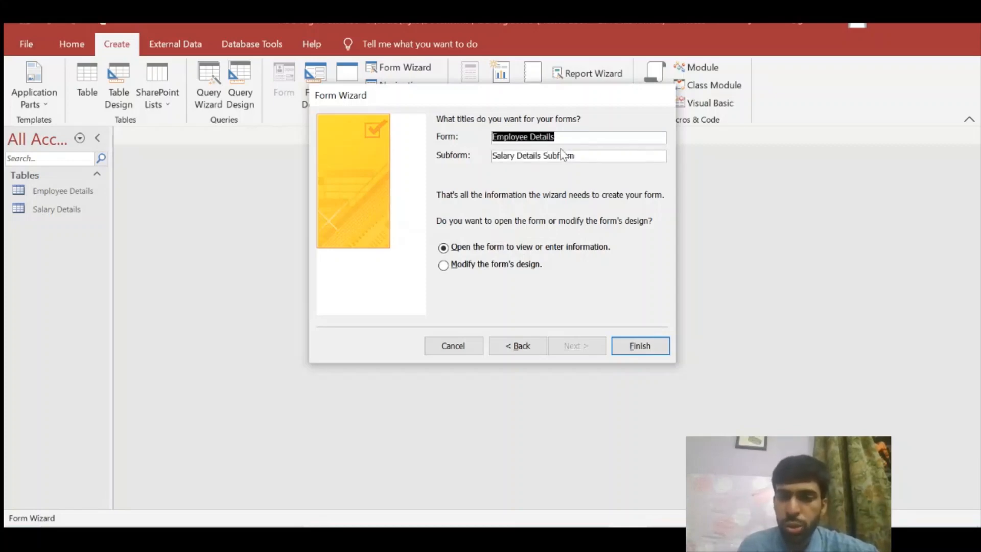
{"action": "left_click_drag", "start_coordinate": [575, 155], "coordinate": [491, 156]}
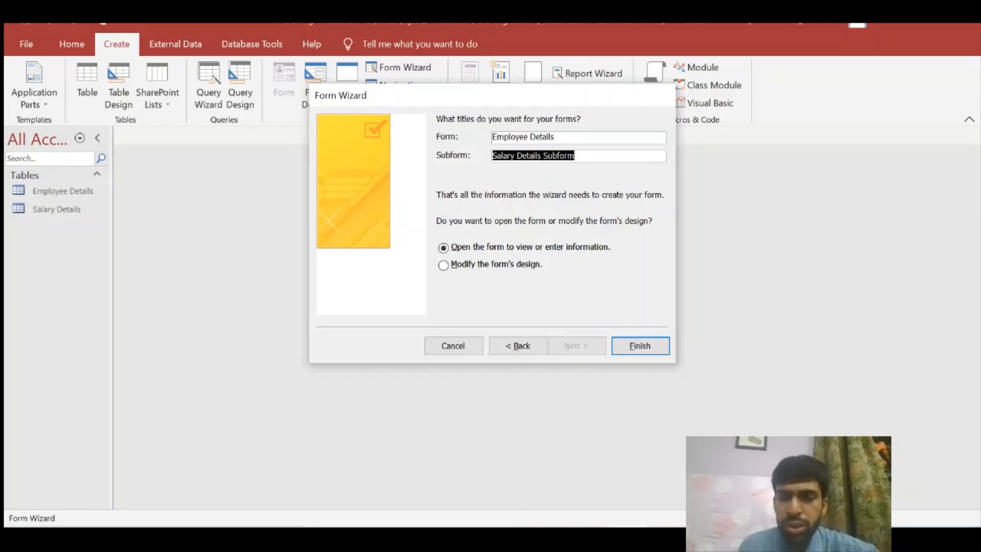
{"action": "left_click", "coordinate": [576, 155]}
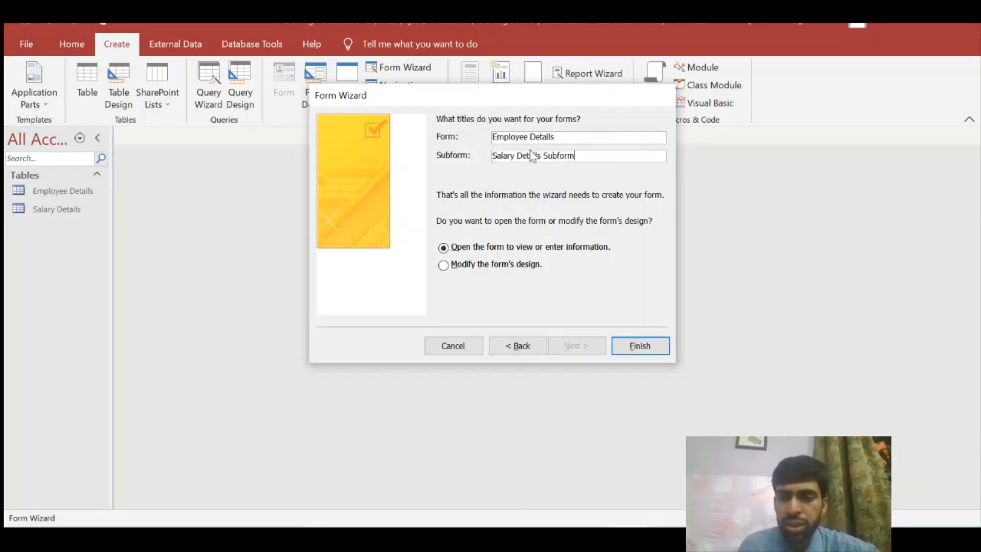
{"action": "left_click", "coordinate": [633, 348]}
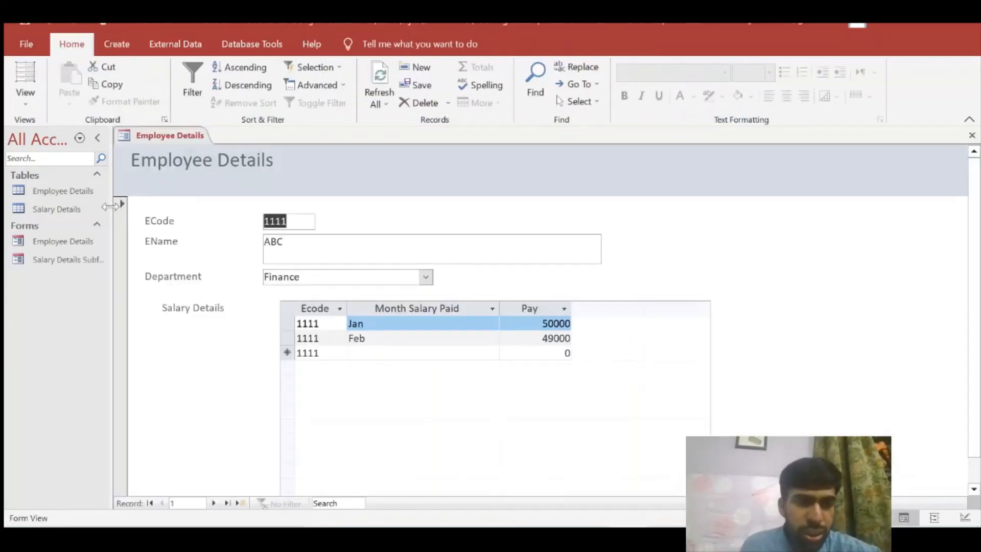
Open the Employee Details table, Salary Details table and Salary Details Subform, returning to the form each time
{"action": "left_click", "coordinate": [75, 244]}
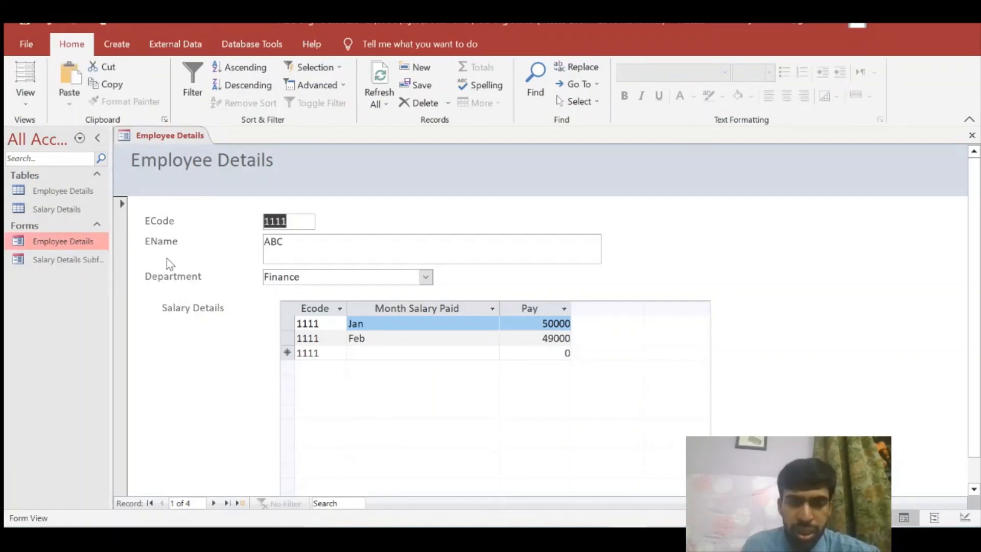
{"action": "double_click", "coordinate": [65, 189]}
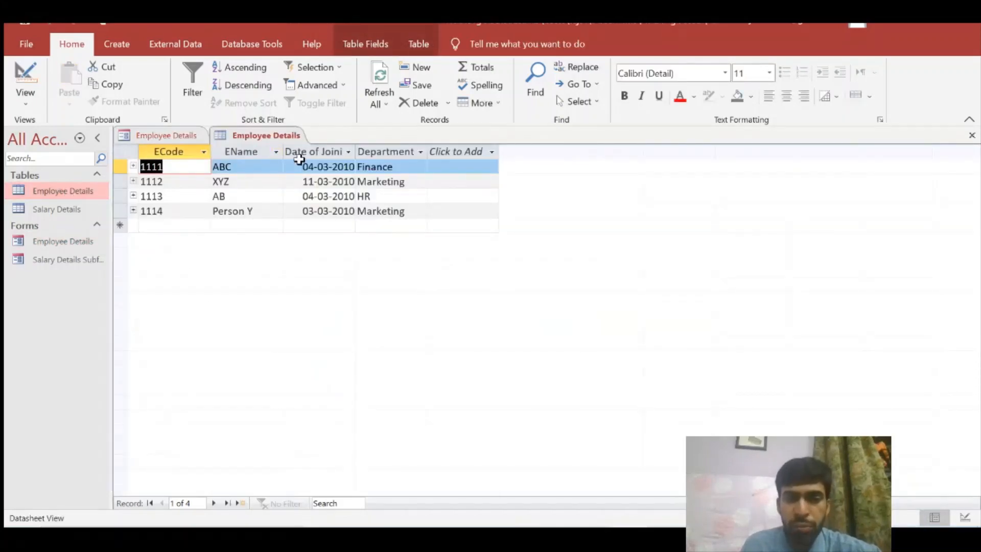
{"action": "double_click", "coordinate": [97, 240]}
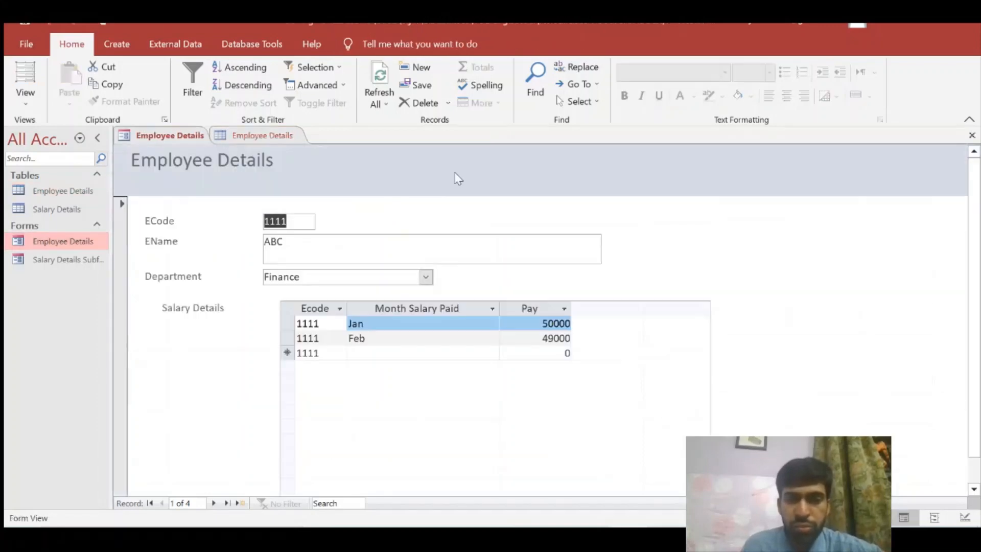
{"action": "left_click", "coordinate": [91, 193]}
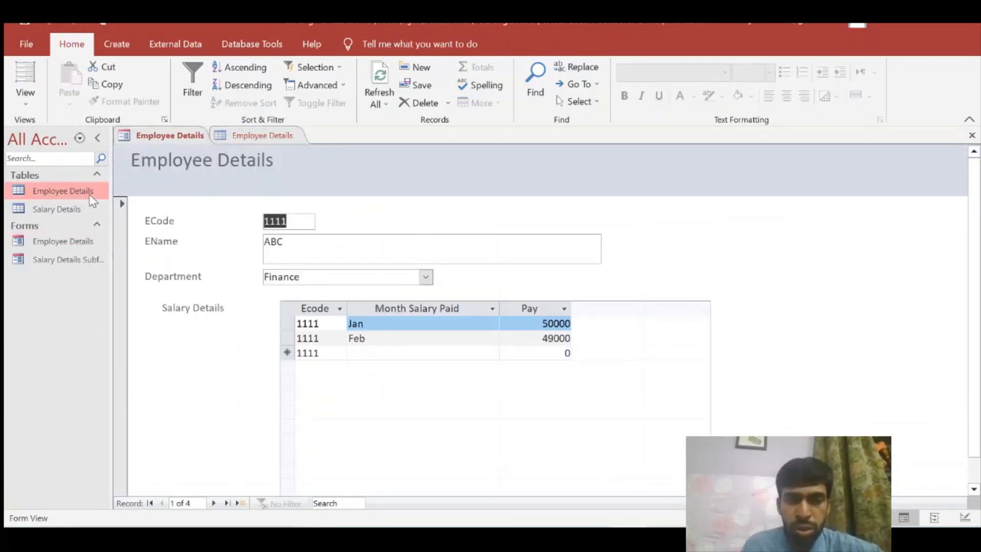
{"action": "double_click", "coordinate": [91, 192]}
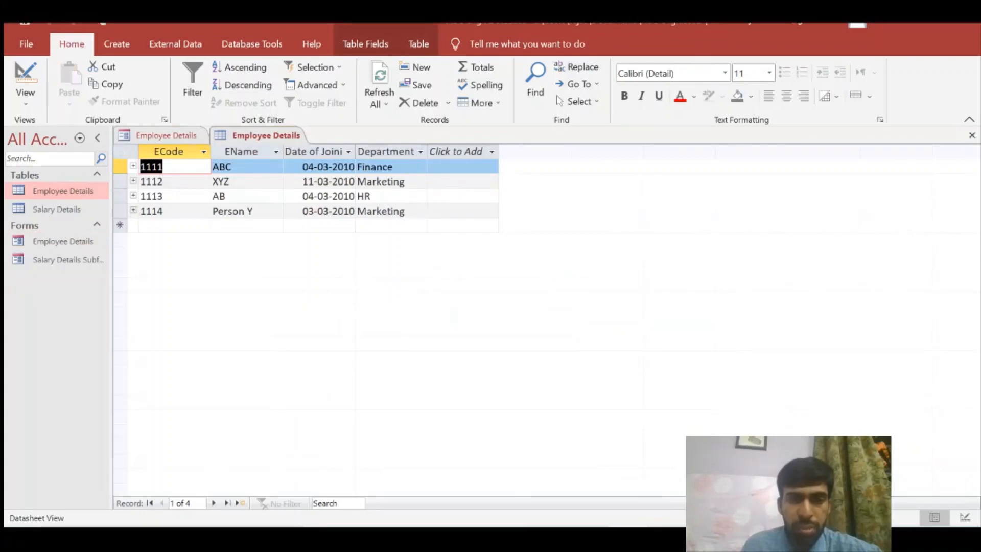
{"action": "double_click", "coordinate": [65, 239]}
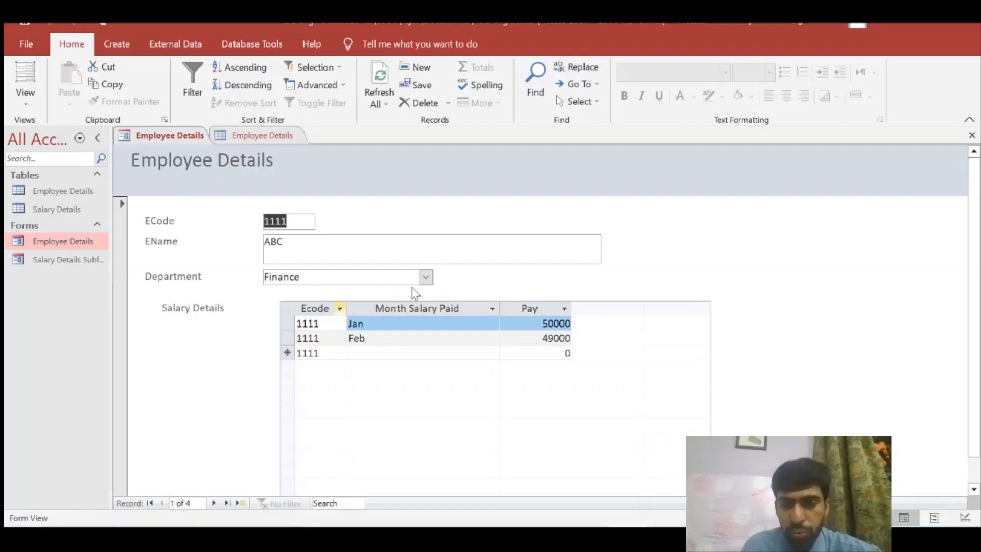
{"action": "double_click", "coordinate": [102, 211]}
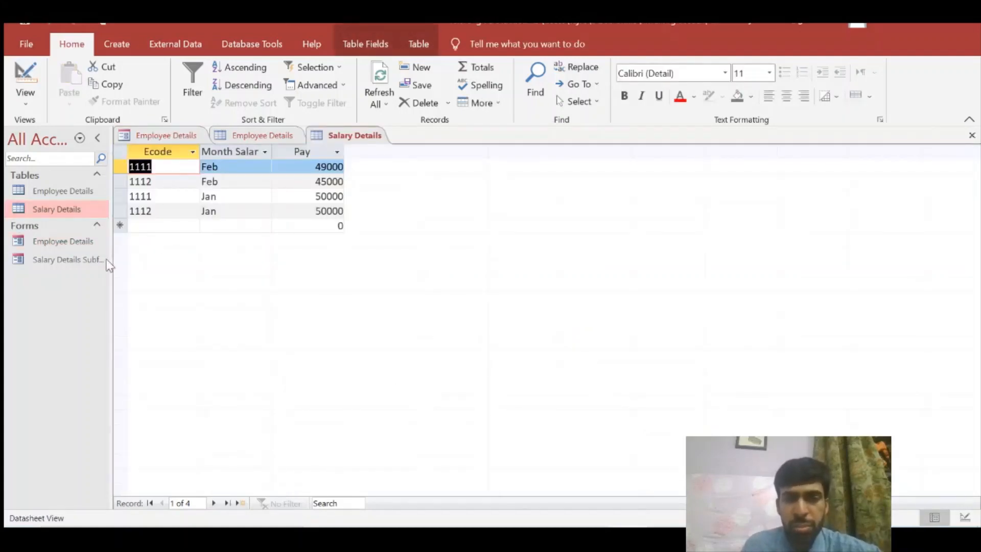
{"action": "double_click", "coordinate": [79, 241]}
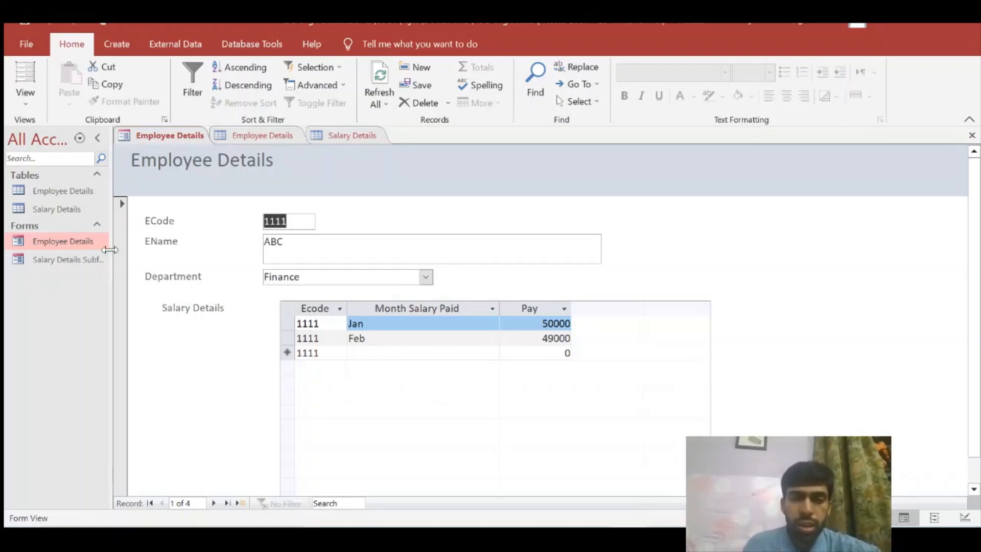
{"action": "double_click", "coordinate": [58, 260]}
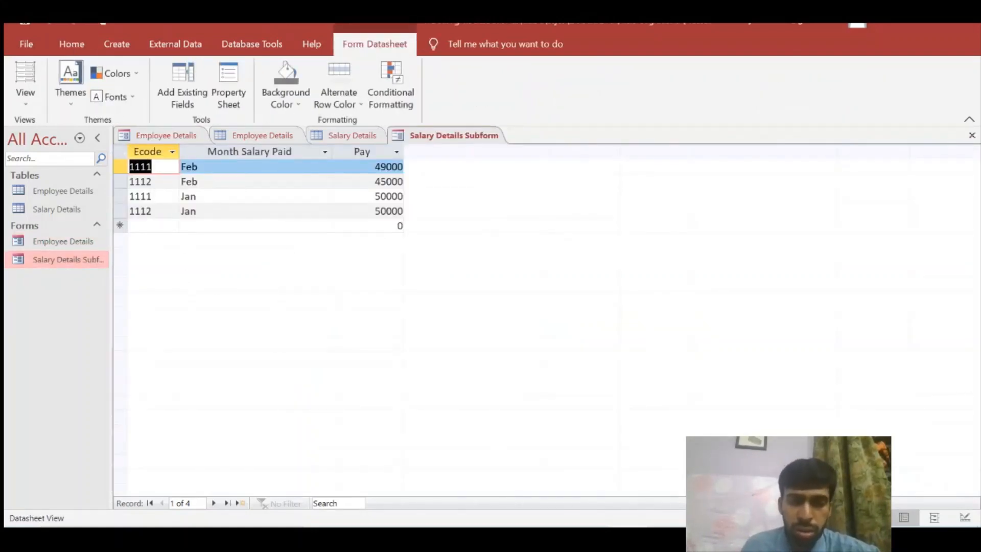
{"action": "double_click", "coordinate": [73, 239]}
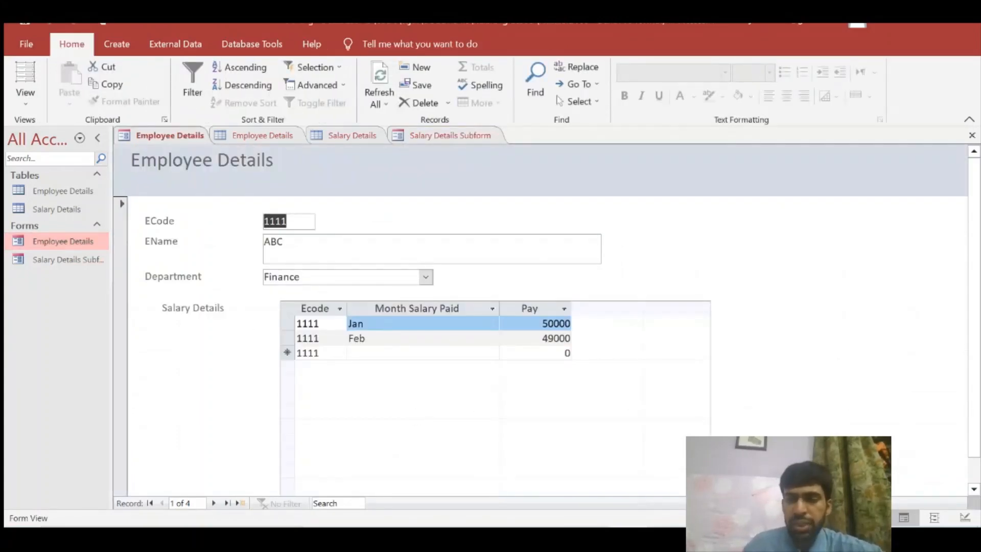
Reopen the Employee Details table, the Salary Details table and the Employee Details form
{"action": "left_click", "coordinate": [297, 245]}
{"action": "left_click", "coordinate": [257, 223]}
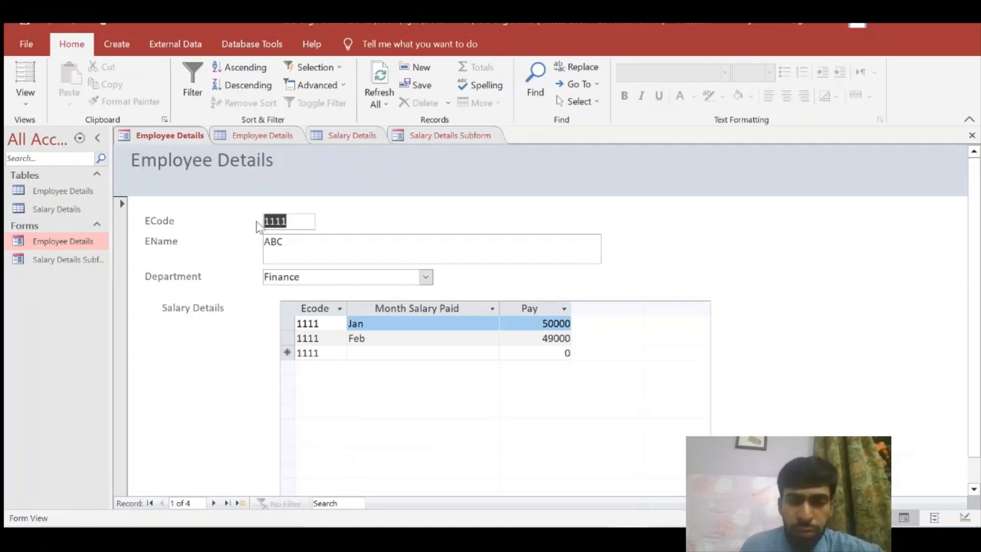
{"action": "left_click", "coordinate": [286, 248]}
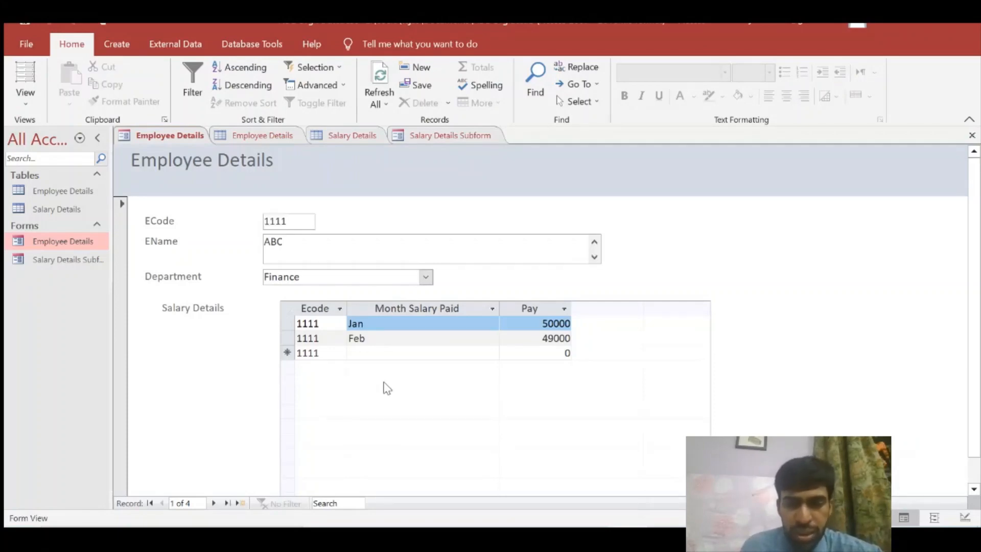
{"action": "double_click", "coordinate": [73, 195]}
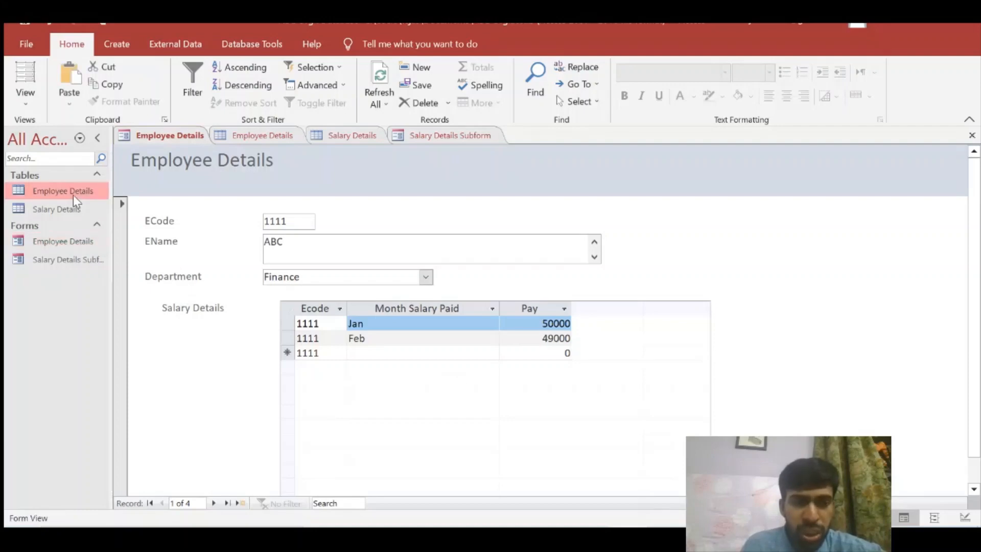
{"action": "double_click", "coordinate": [86, 209]}
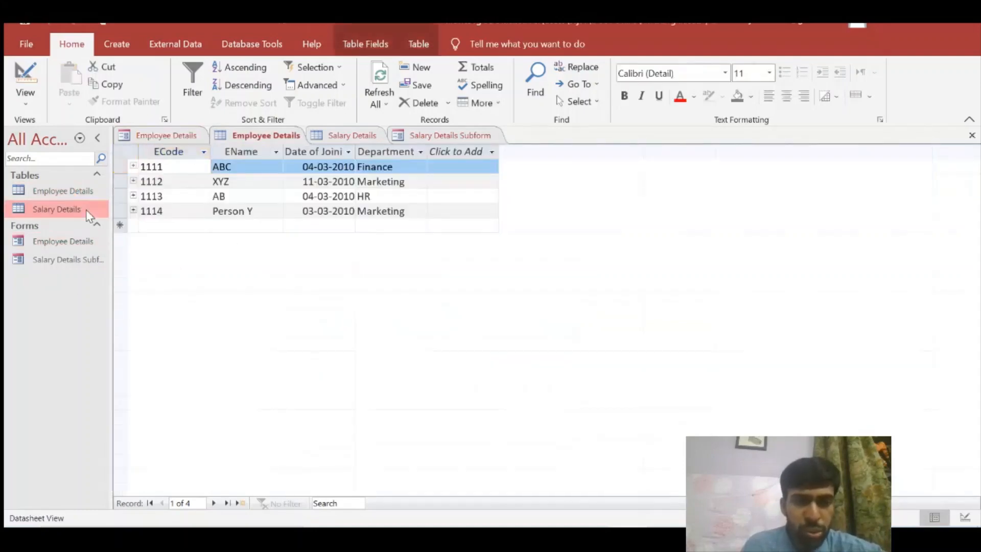
{"action": "double_click", "coordinate": [97, 242]}
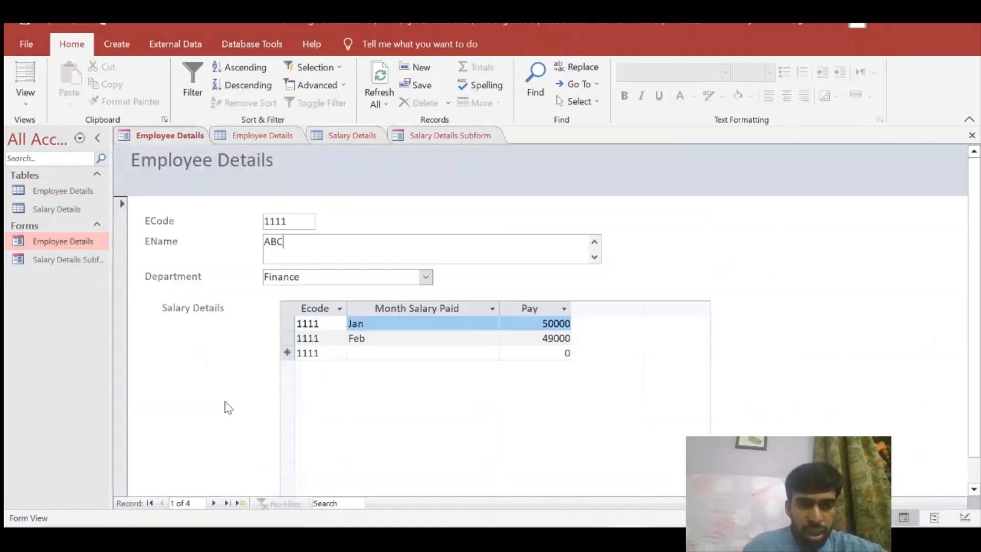
Go to employee 1114 and add a Jan salary row of 41000 in the subform
{"action": "left_click", "coordinate": [213, 503]}
{"action": "left_click", "coordinate": [213, 503]}
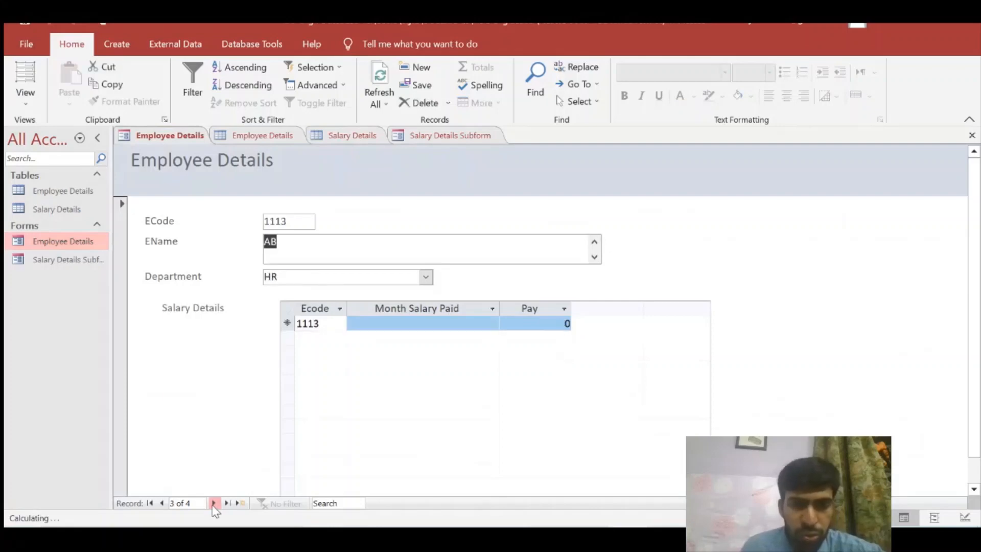
{"action": "left_click", "coordinate": [213, 503]}
{"action": "left_click_drag", "start_coordinate": [288, 221], "coordinate": [269, 221]}
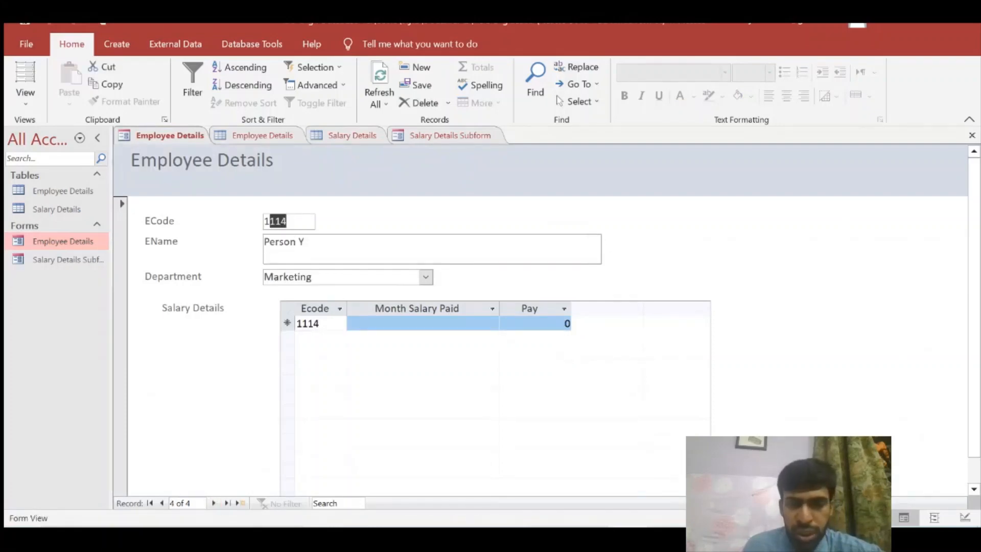
{"action": "left_click", "coordinate": [306, 243]}
{"action": "left_click", "coordinate": [416, 324]}
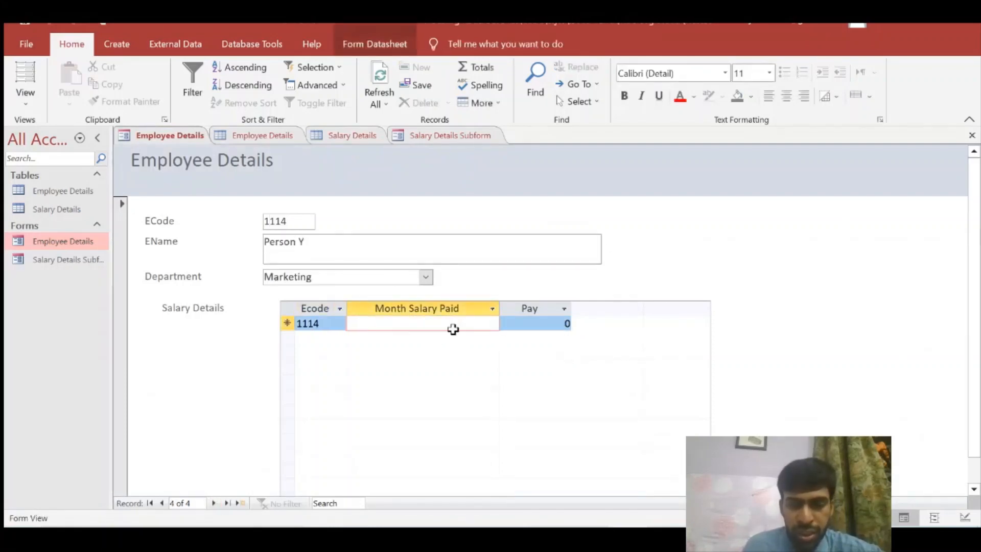
{"action": "type", "text": "Jan"}
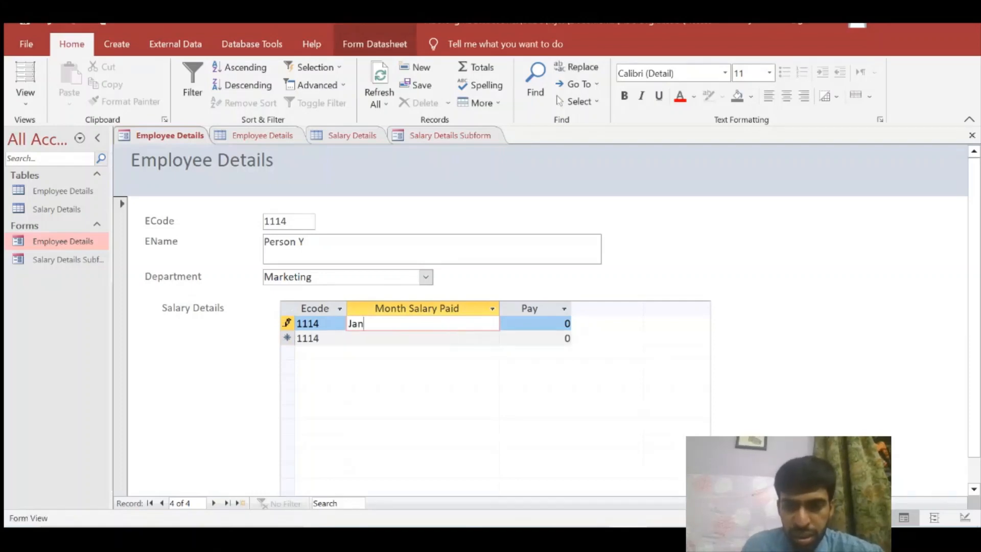
{"action": "key", "text": "Tab"}
{"action": "type", "text": "41000"}
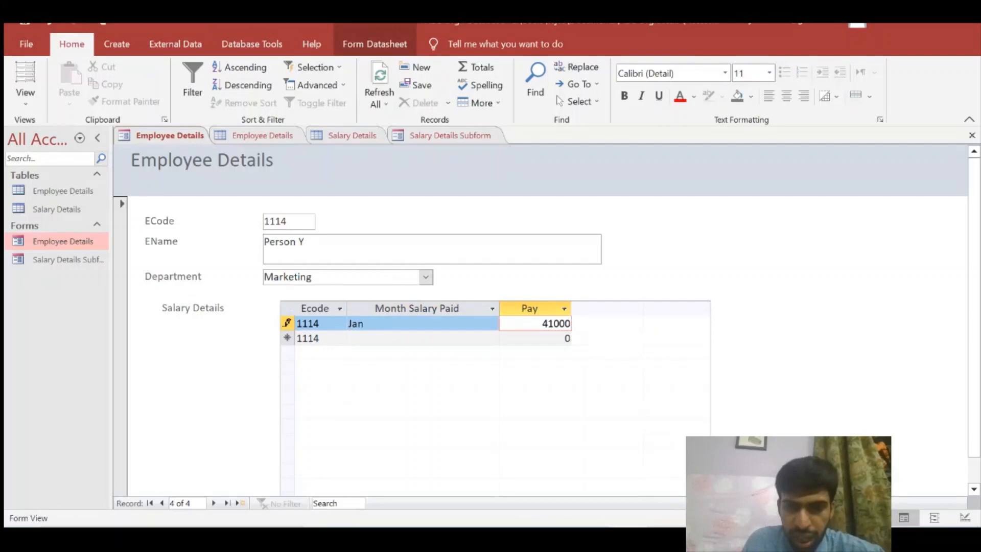
{"action": "key", "text": "Tab"}
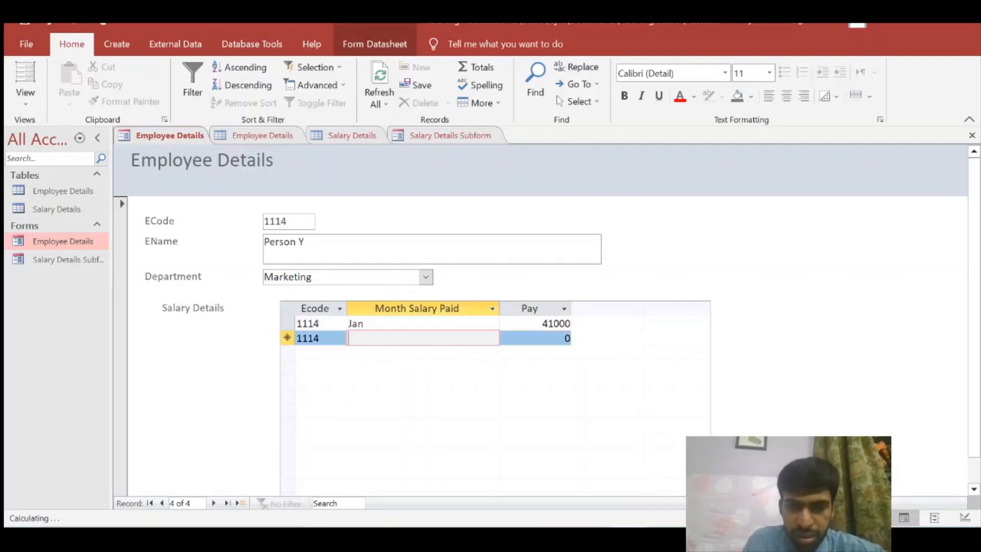
Change employee 1114's department to Finance and close the form
{"action": "left_click", "coordinate": [425, 277]}
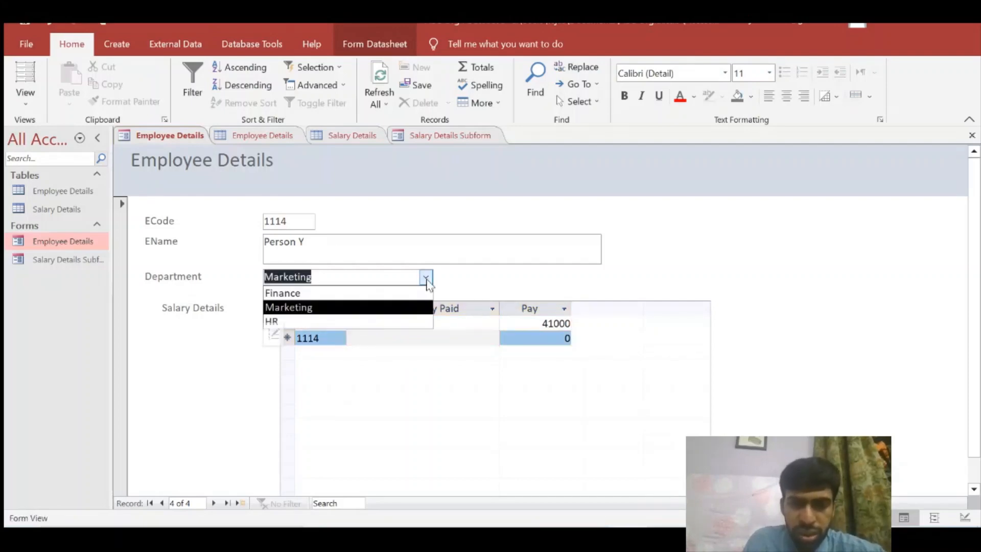
{"action": "left_click", "coordinate": [379, 292]}
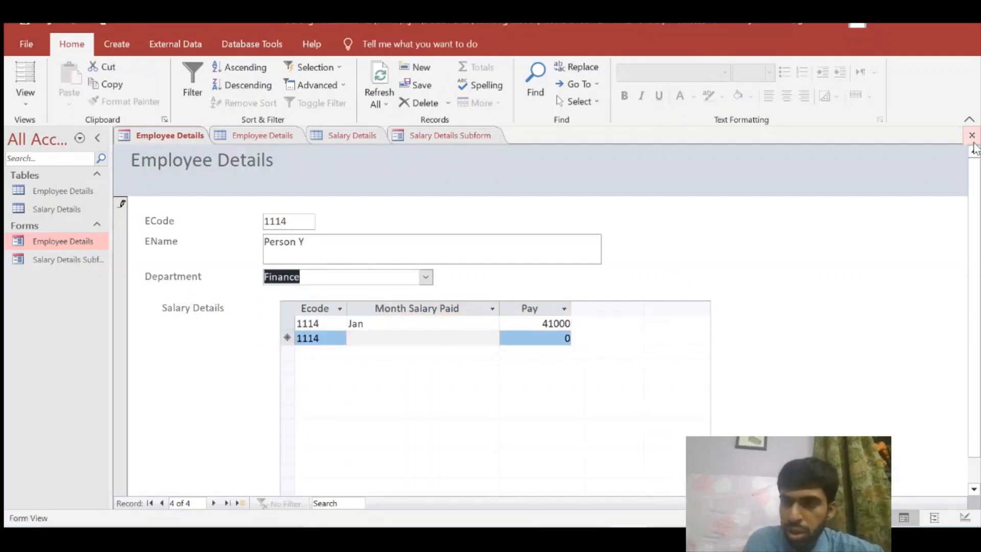
{"action": "left_click", "coordinate": [972, 135]}
Open both tables and the form, step to employee 1114, then close all open tabs
{"action": "double_click", "coordinate": [72, 195]}
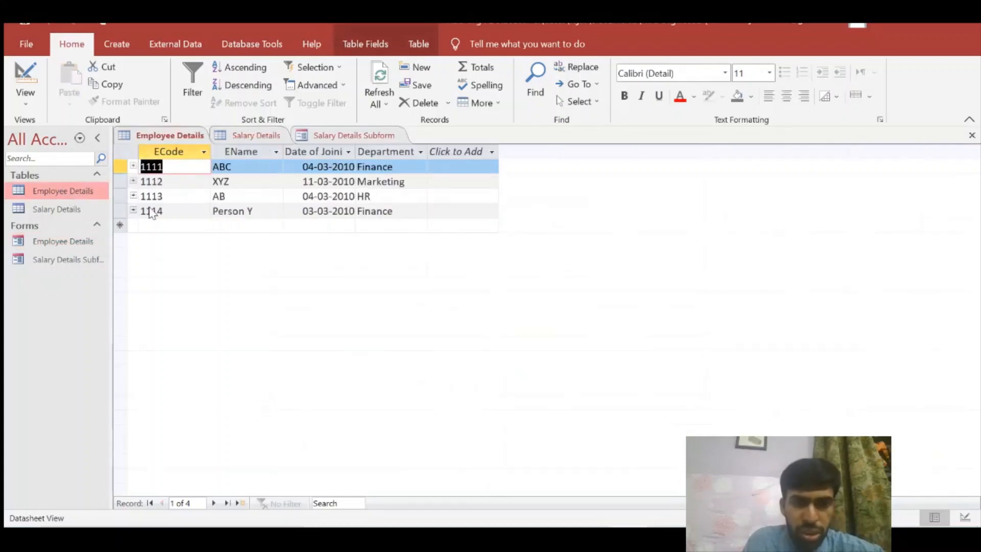
{"action": "double_click", "coordinate": [87, 209]}
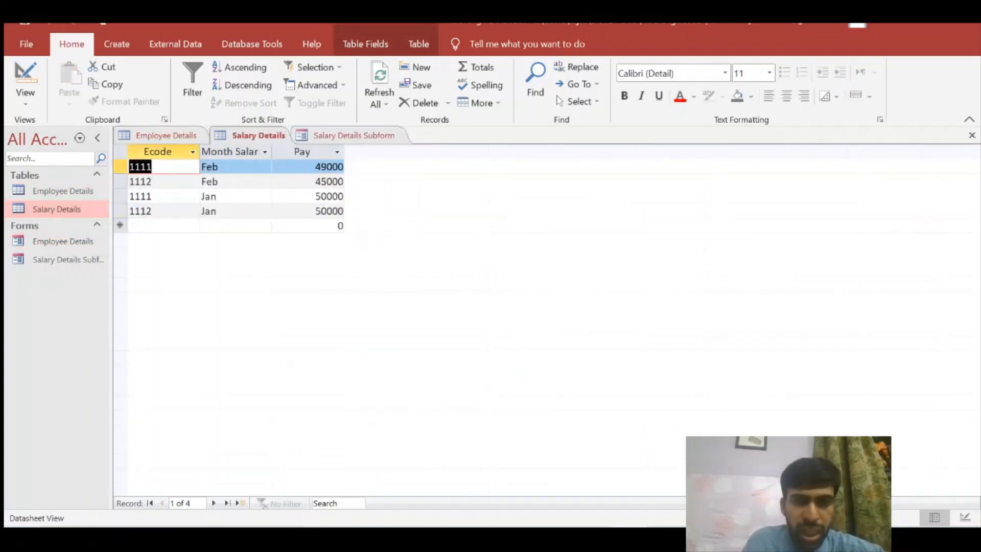
{"action": "double_click", "coordinate": [74, 242]}
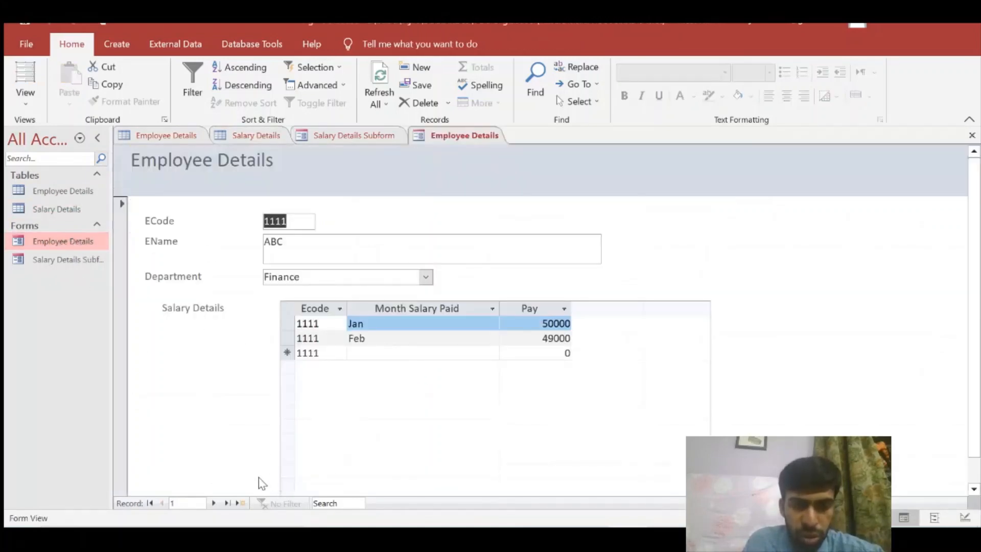
{"action": "left_click", "coordinate": [214, 503]}
{"action": "left_click", "coordinate": [214, 504]}
{"action": "left_click", "coordinate": [214, 503]}
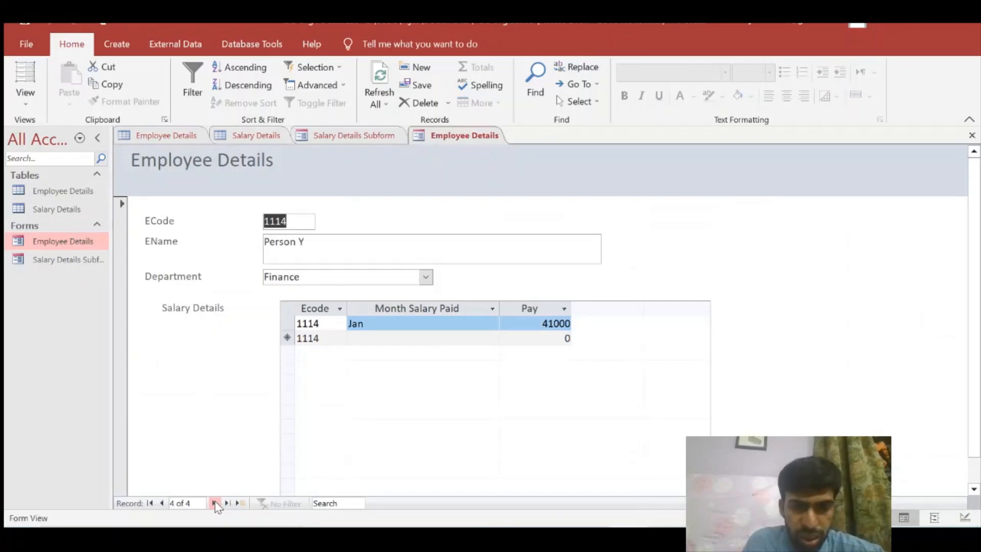
{"action": "left_click", "coordinate": [971, 136]}
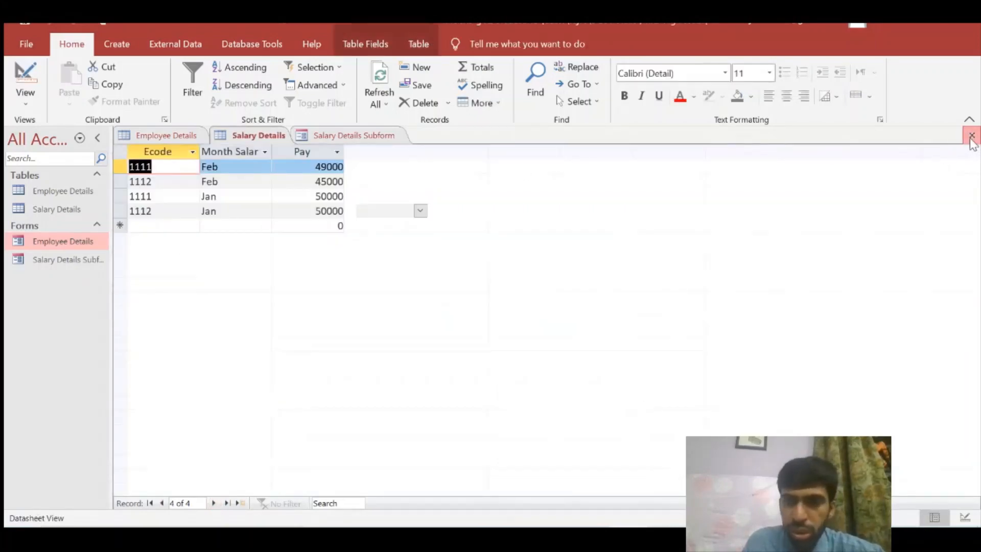
{"action": "left_click", "coordinate": [971, 135]}
{"action": "left_click", "coordinate": [971, 135]}
{"action": "left_click", "coordinate": [972, 135]}
Check the Jan 41000 row for 1114 in the Salary Details table, then view and close the form
{"action": "double_click", "coordinate": [60, 210]}
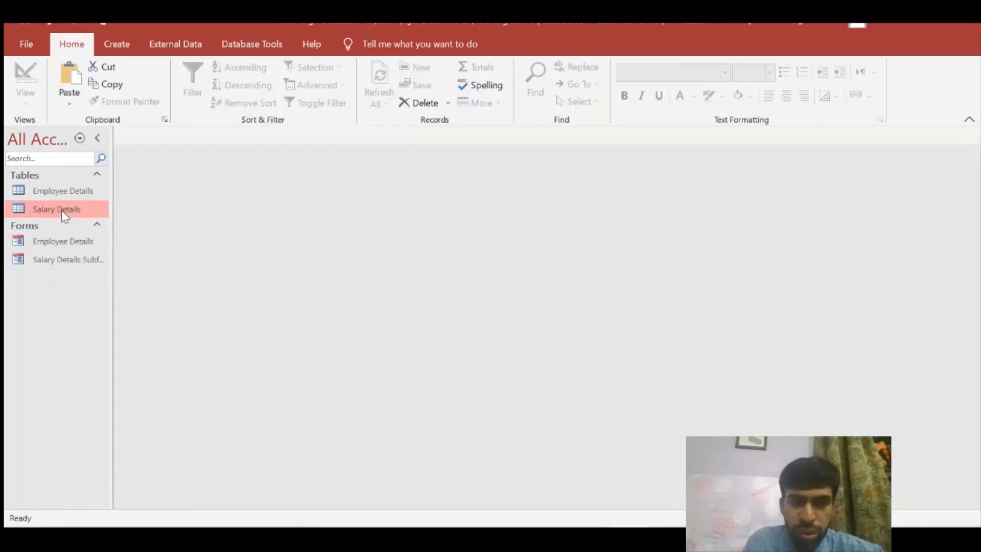
{"action": "left_click_drag", "start_coordinate": [152, 226], "coordinate": [109, 224]}
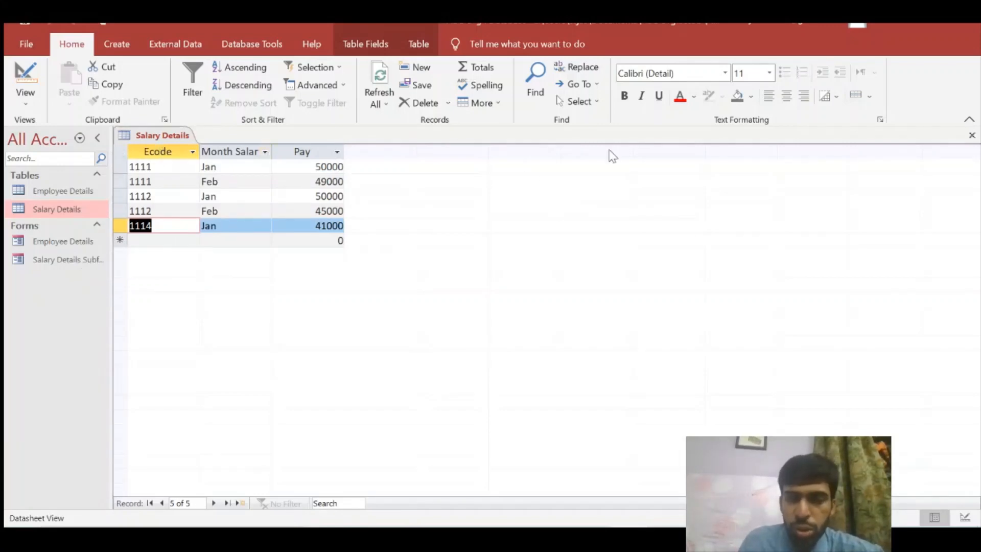
{"action": "key", "text": "Tab"}
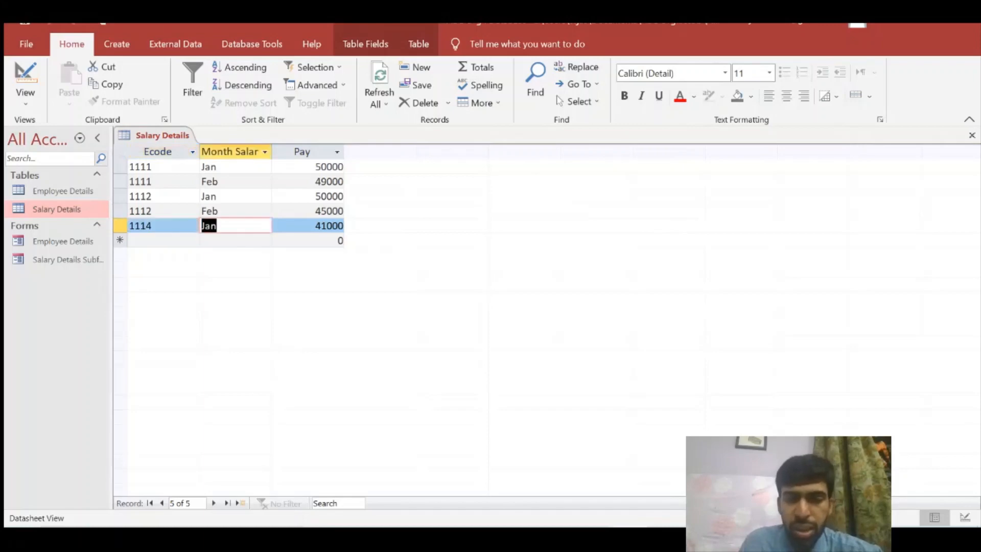
{"action": "key", "text": "Tab"}
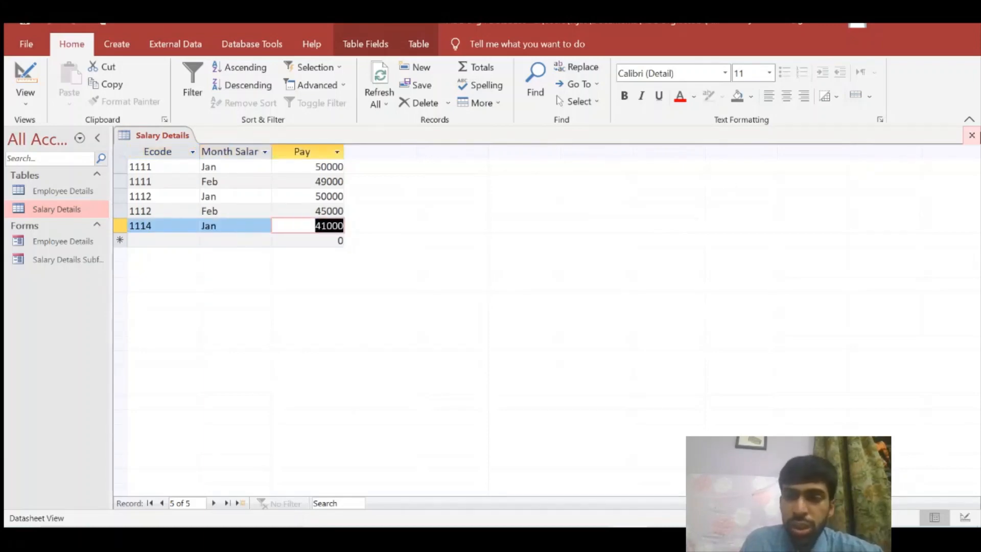
{"action": "left_click", "coordinate": [971, 135]}
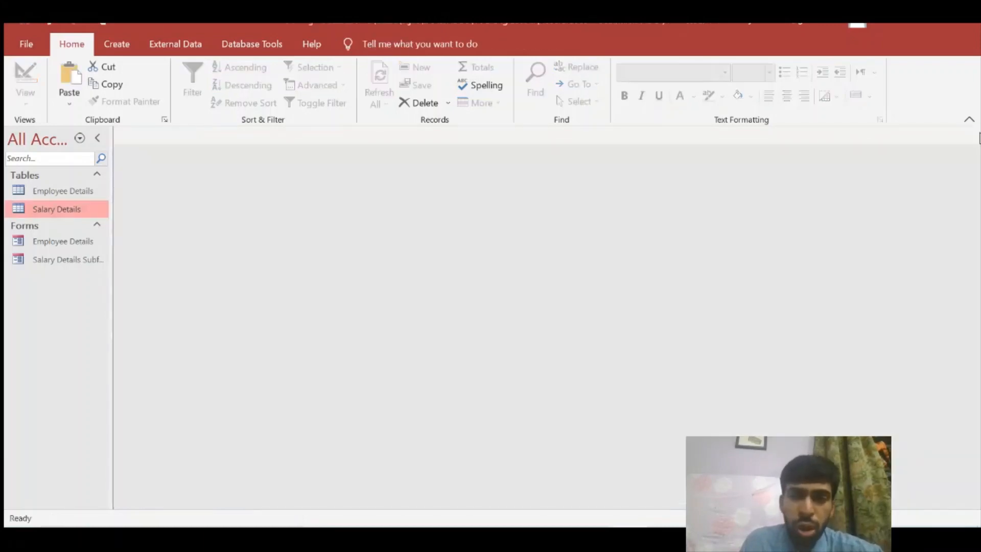
{"action": "double_click", "coordinate": [75, 241]}
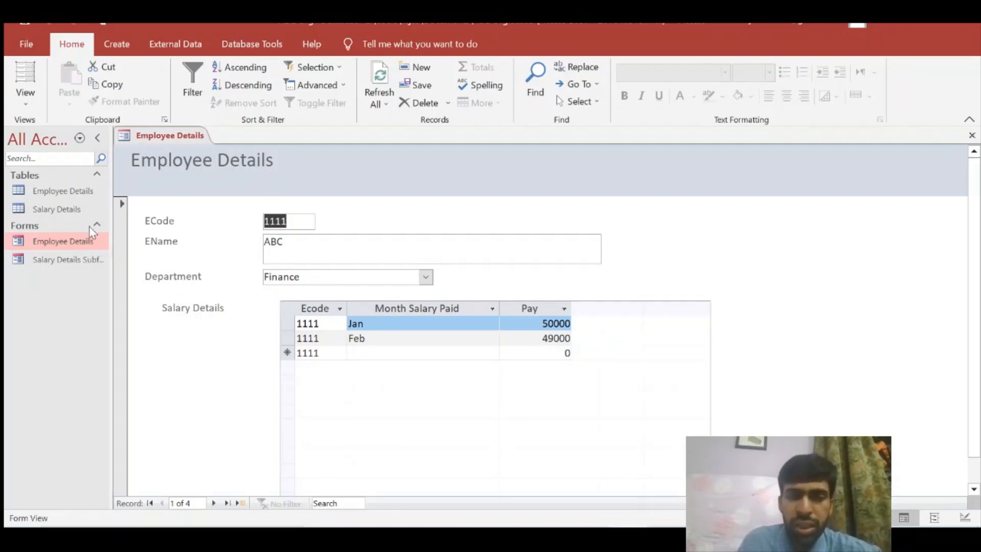
{"action": "left_click", "coordinate": [971, 136]}
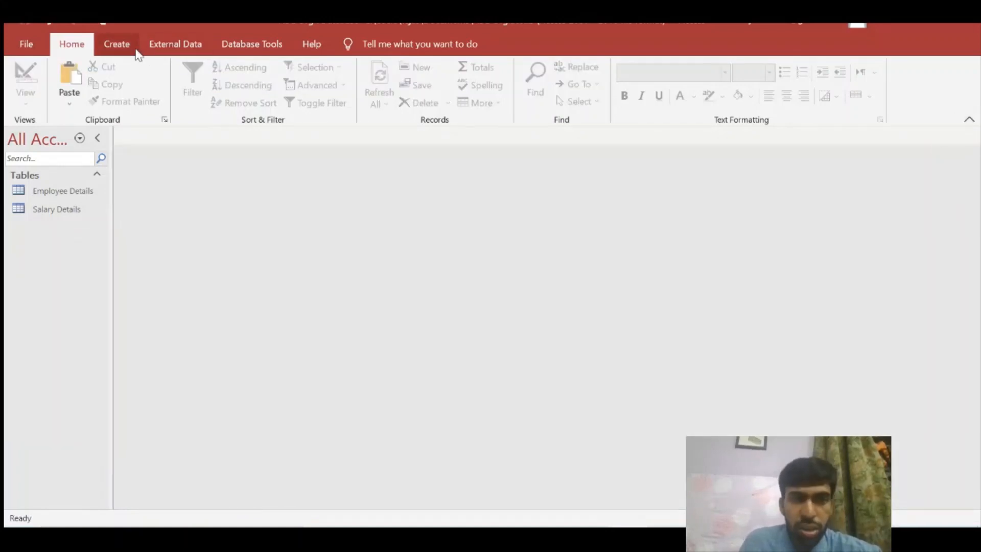
Start a new Form Wizard and add ECode, EName and Department from Employee Details
{"action": "left_click", "coordinate": [131, 47]}
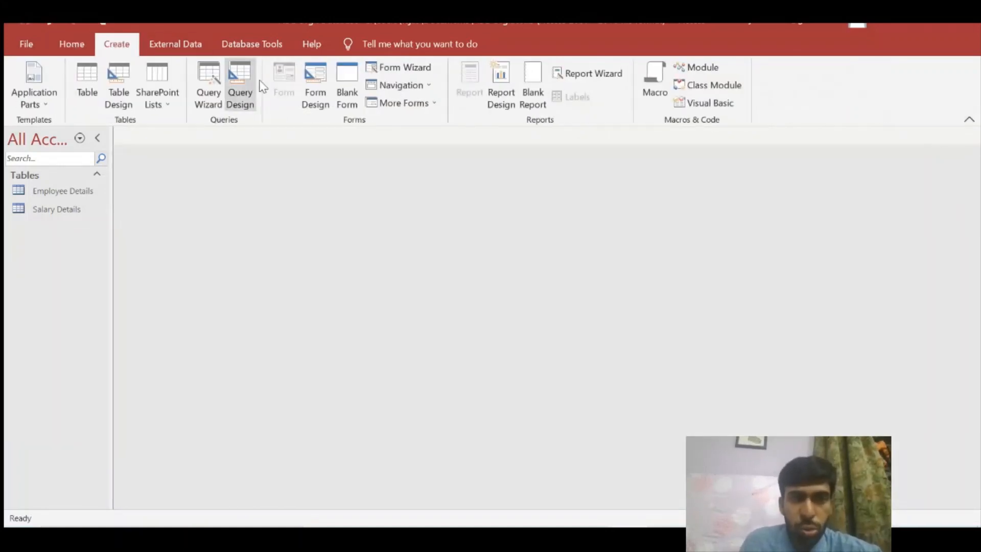
{"action": "left_click", "coordinate": [401, 67]}
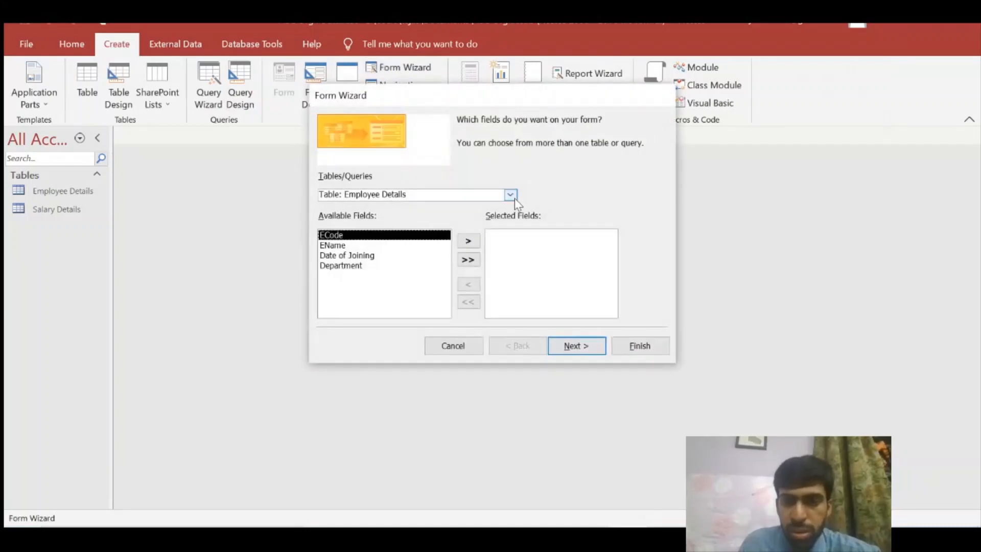
{"action": "left_click", "coordinate": [466, 242]}
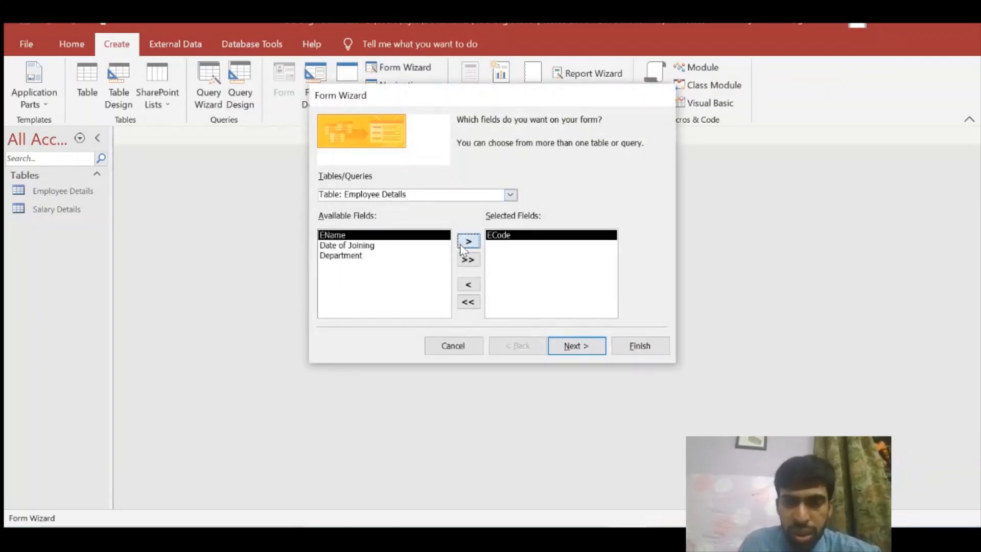
{"action": "left_click", "coordinate": [468, 241]}
{"action": "left_click", "coordinate": [427, 246]}
{"action": "left_click", "coordinate": [465, 240]}
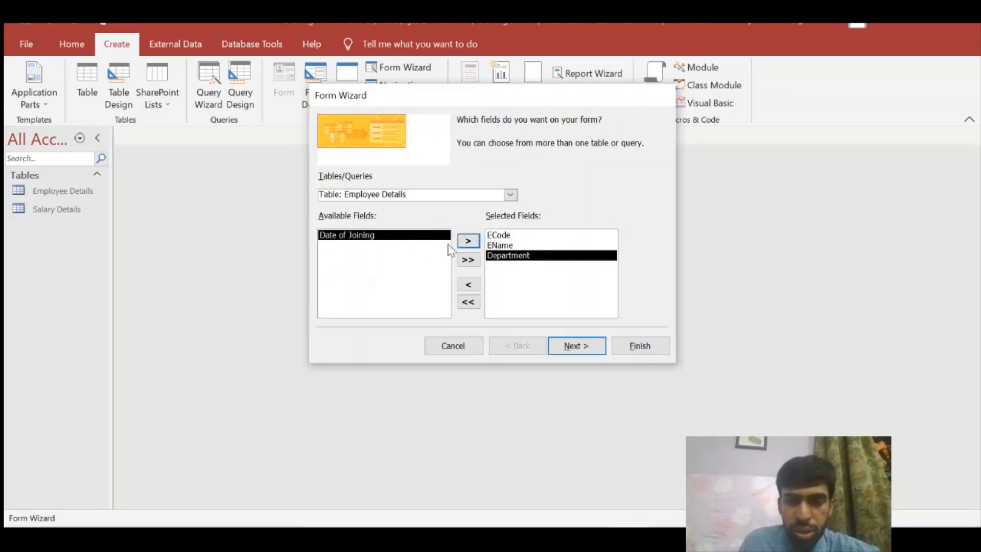
Add all Salary Details fields and continue to the data layout page
{"action": "left_click", "coordinate": [514, 197]}
{"action": "left_click", "coordinate": [465, 222]}
{"action": "left_click", "coordinate": [510, 196]}
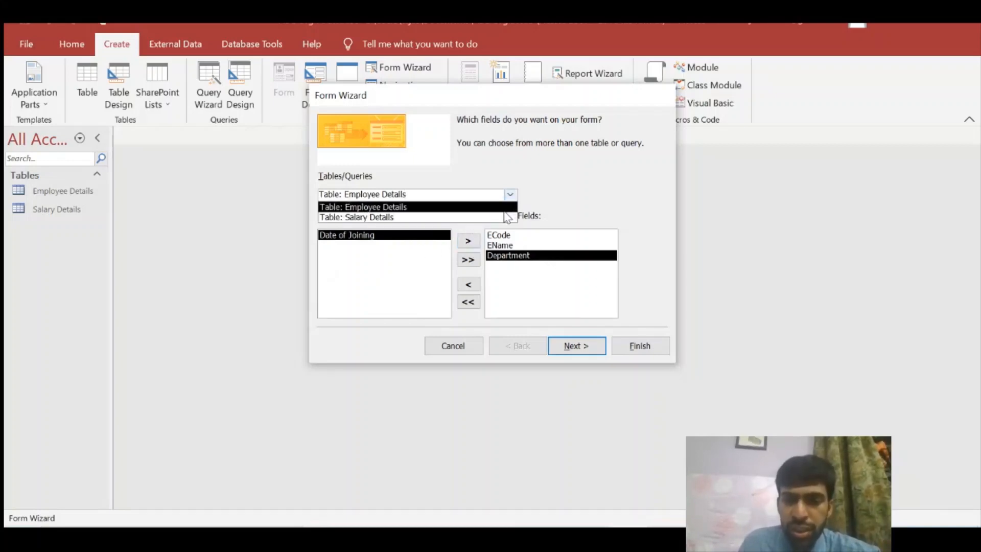
{"action": "left_click", "coordinate": [507, 217]}
{"action": "left_click", "coordinate": [469, 261]}
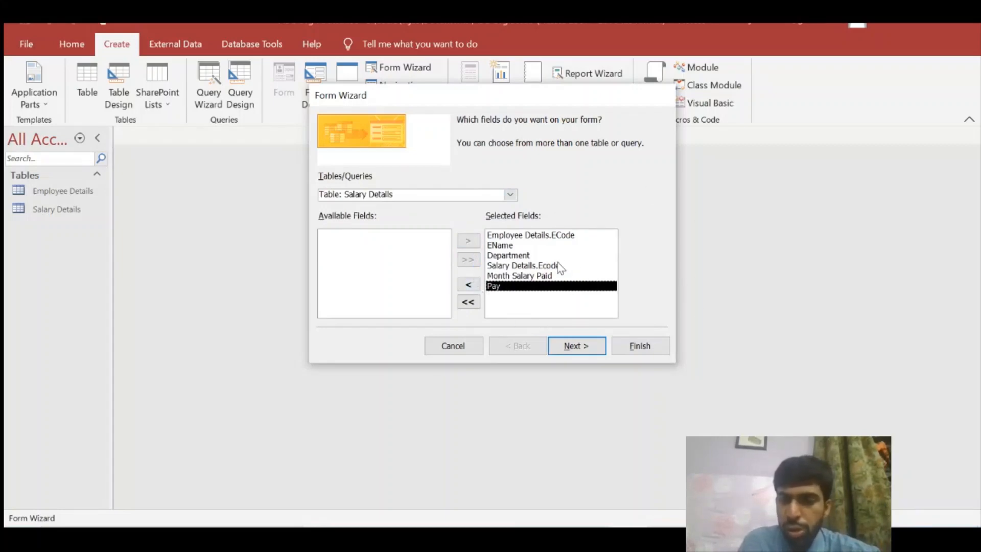
{"action": "left_click", "coordinate": [581, 351]}
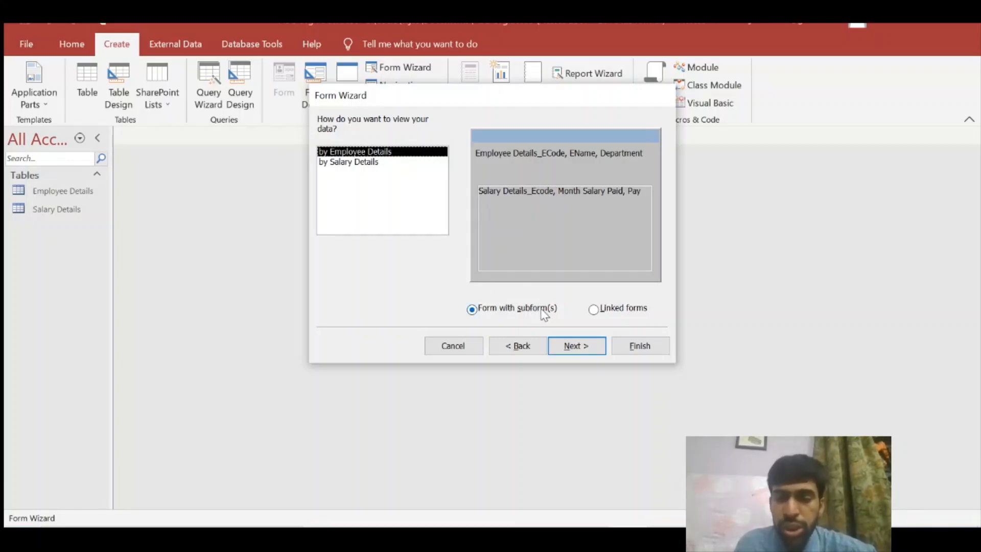
Choose Linked forms, keep the default Employee Details and Salary Details titles, and finish
{"action": "left_click", "coordinate": [607, 310]}
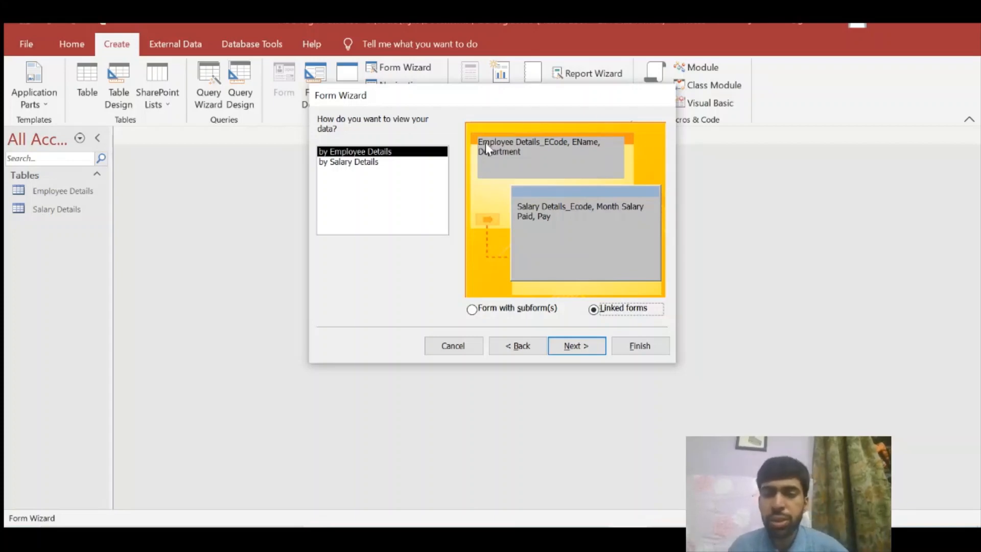
{"action": "left_click", "coordinate": [579, 341]}
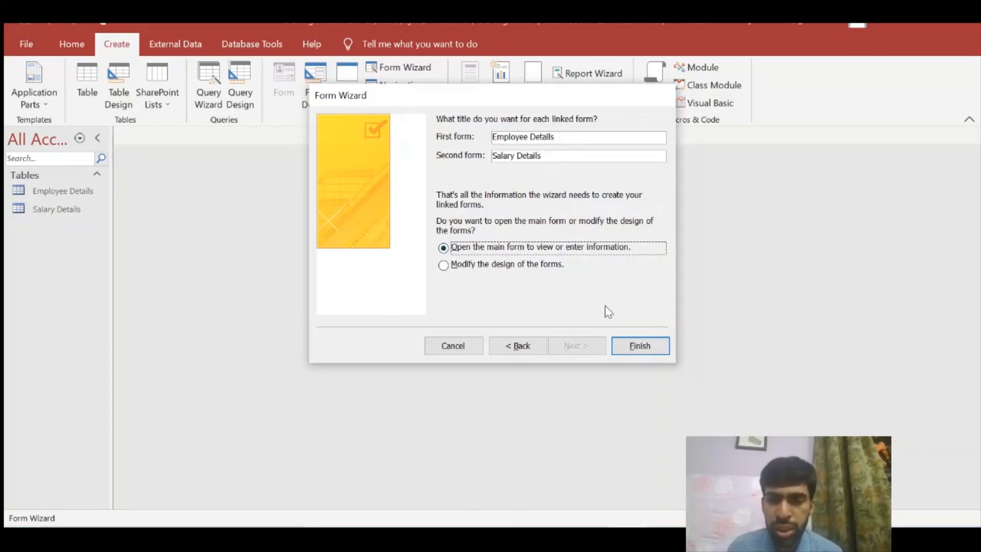
{"action": "left_click", "coordinate": [639, 346]}
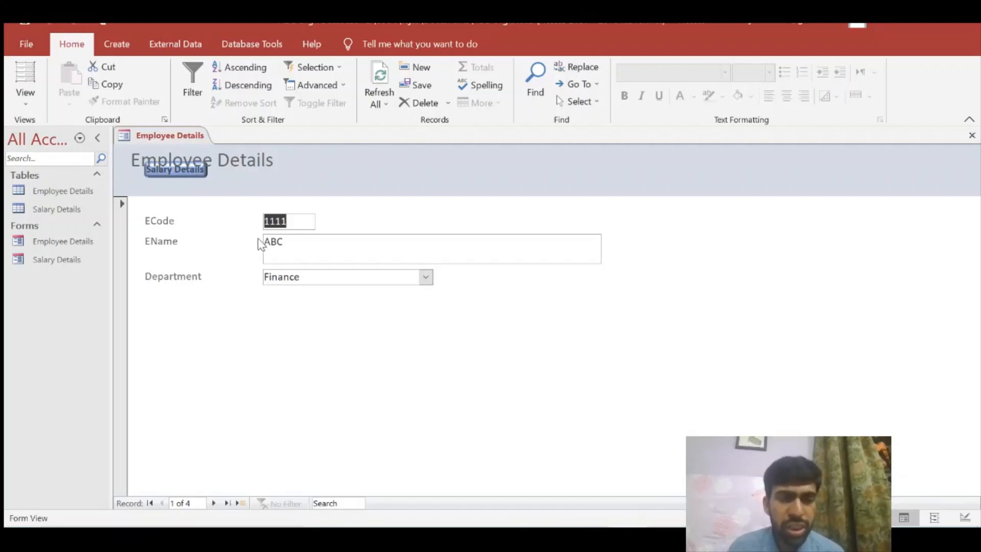
Switch to Layout View and move the Employee Details title to the right of the button
{"action": "left_click", "coordinate": [27, 102]}
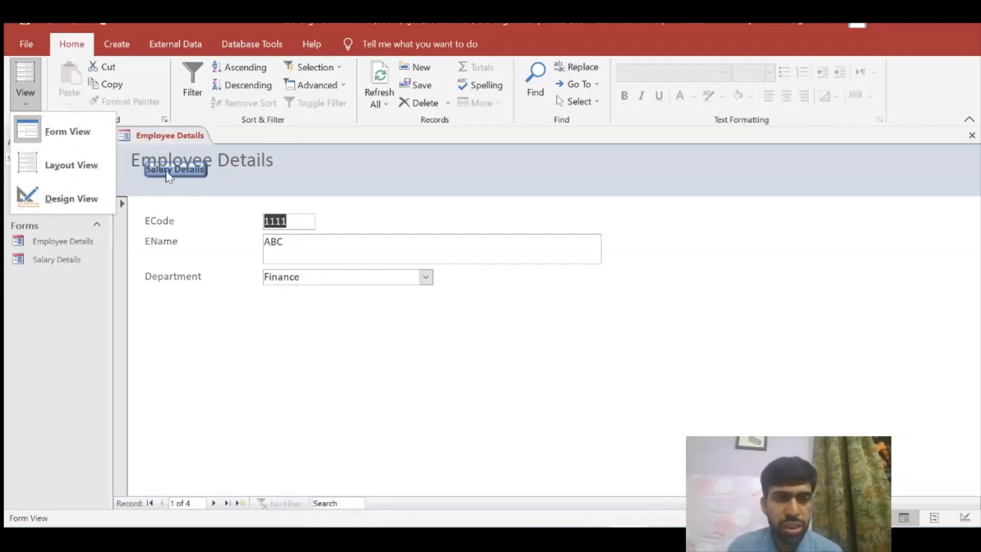
{"action": "left_click", "coordinate": [101, 169]}
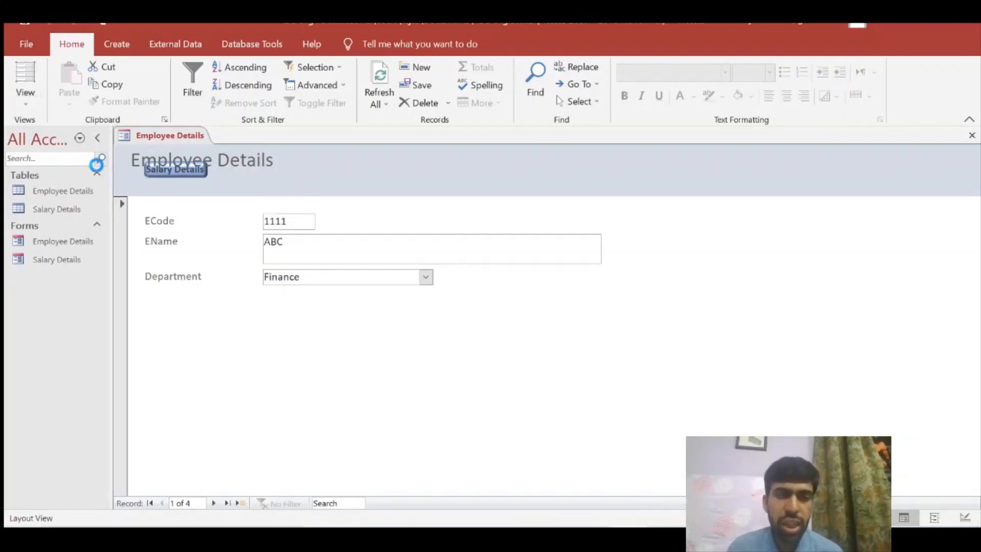
{"action": "left_click", "coordinate": [176, 176]}
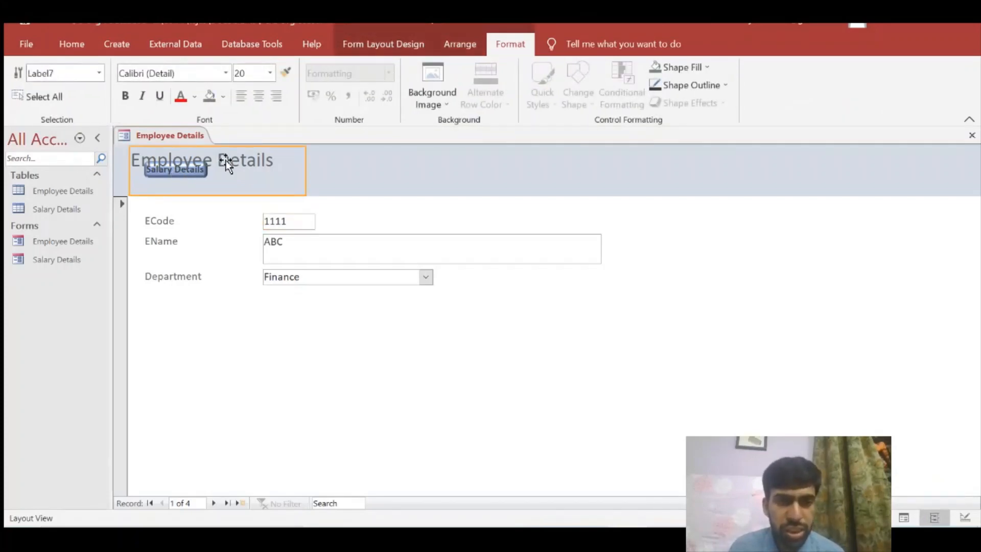
{"action": "left_click_drag", "start_coordinate": [226, 164], "coordinate": [354, 165]}
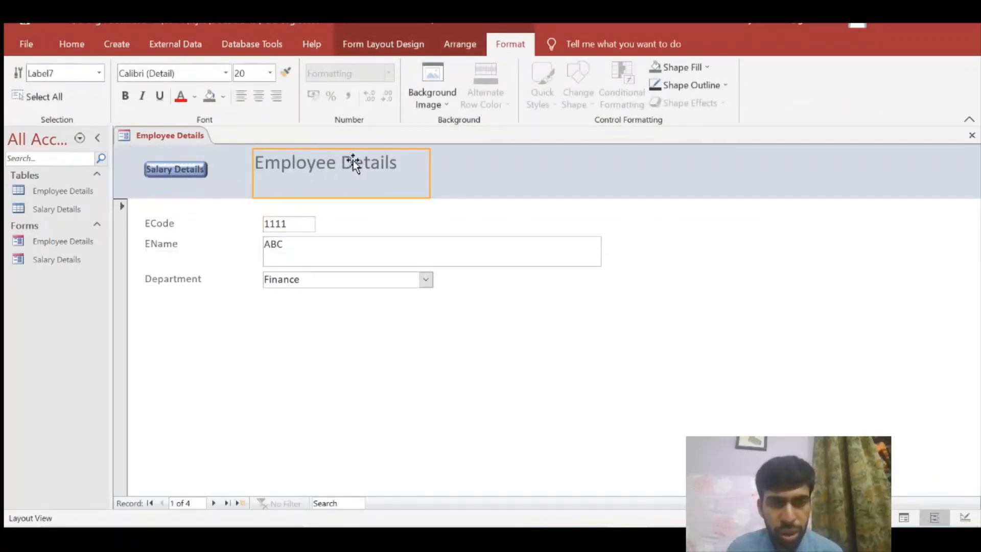
Move the ECode box up slightly and line its label up beside it
{"action": "left_click", "coordinate": [303, 224]}
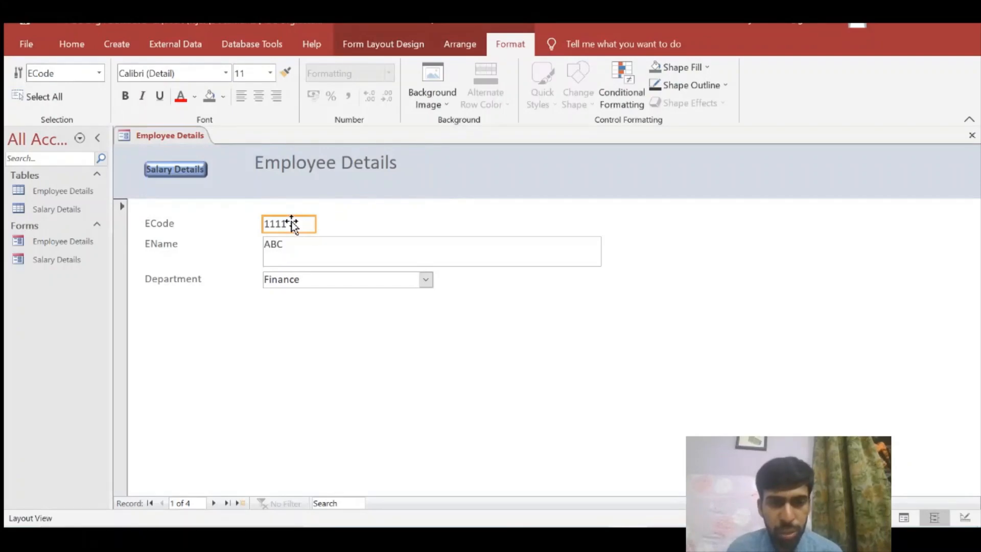
{"action": "left_click_drag", "start_coordinate": [308, 225], "coordinate": [298, 215]}
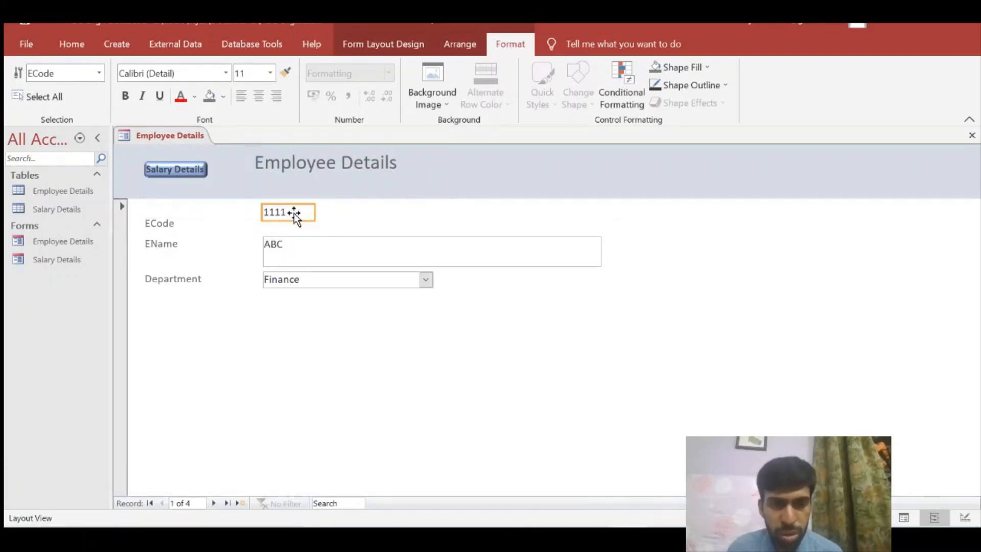
{"action": "mouse_move", "coordinate": [199, 220]}
{"action": "left_mouse_down"}
{"action": "mouse_move", "coordinate": [179, 225]}
{"action": "mouse_move", "coordinate": [217, 212]}
{"action": "left_mouse_up"}
{"action": "left_click", "coordinate": [416, 372]}
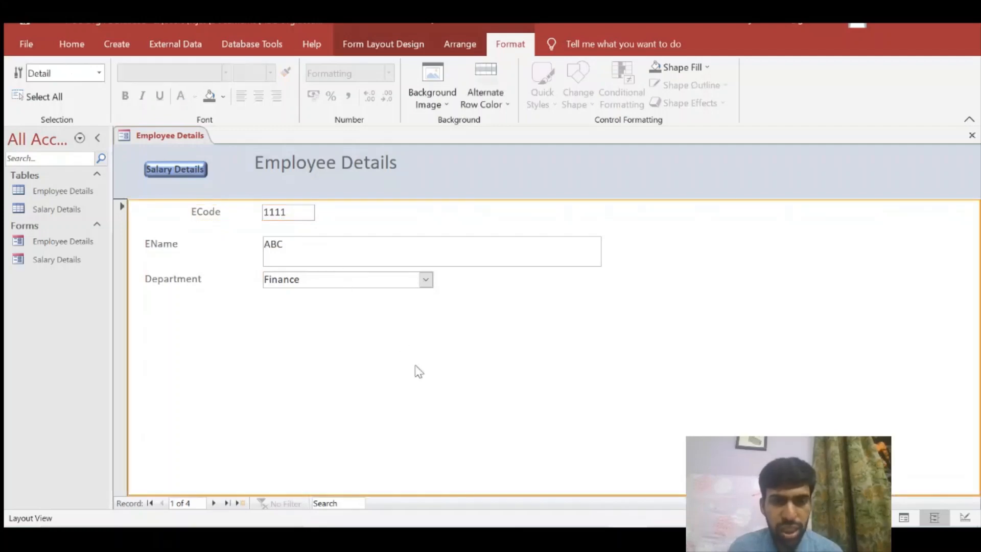
Make the EName and Department boxes narrower by dragging their right edges left
{"action": "left_click", "coordinate": [563, 245]}
{"action": "left_click_drag", "start_coordinate": [601, 252], "coordinate": [382, 248]}
{"action": "left_click", "coordinate": [510, 443]}
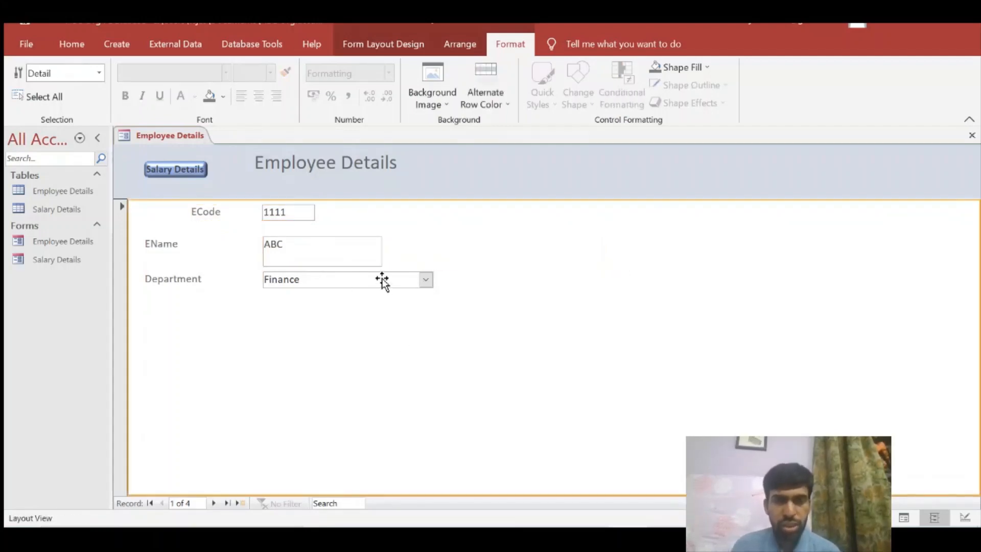
{"action": "left_click", "coordinate": [409, 281]}
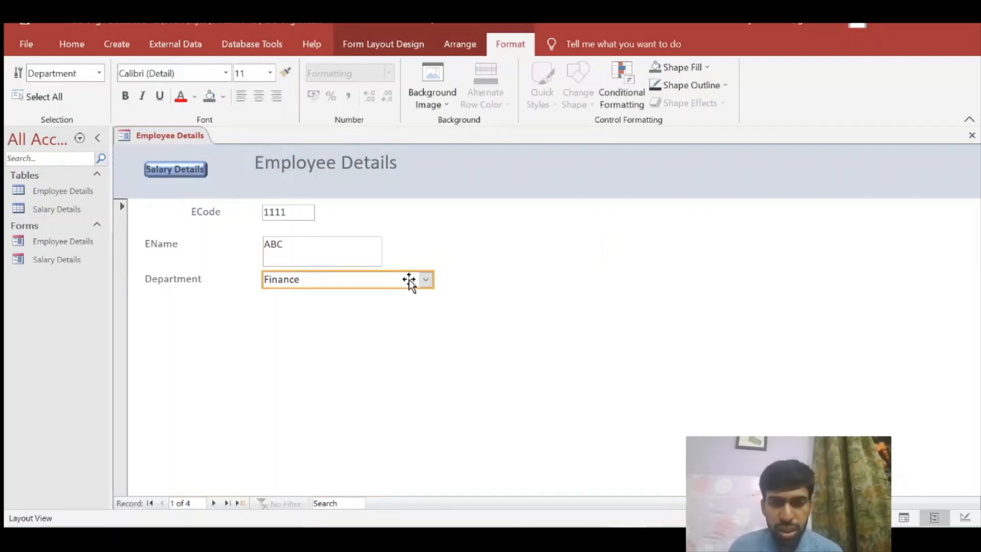
{"action": "left_click_drag", "start_coordinate": [432, 280], "coordinate": [383, 282]}
{"action": "left_click", "coordinate": [403, 313]}
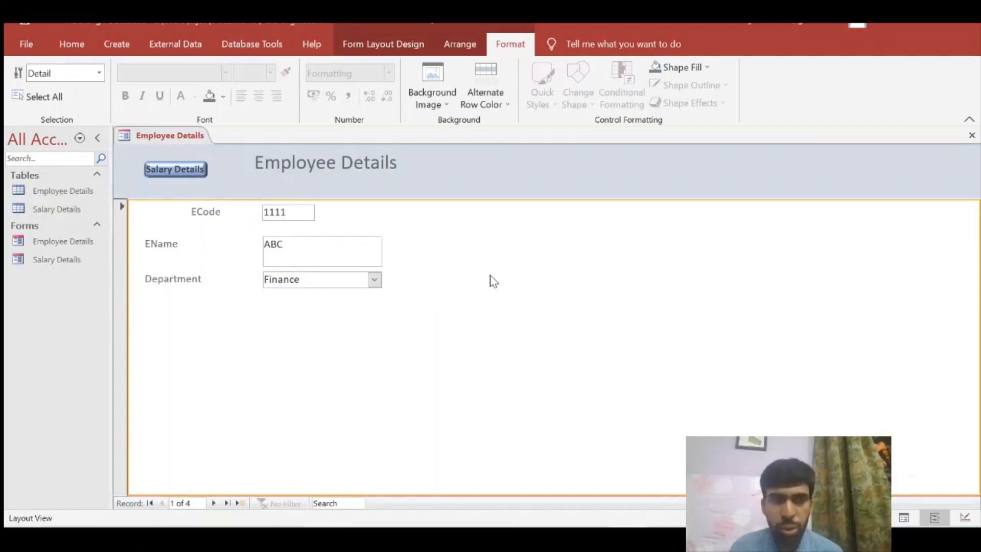
{"action": "left_click", "coordinate": [68, 43]}
{"action": "left_click", "coordinate": [28, 103]}
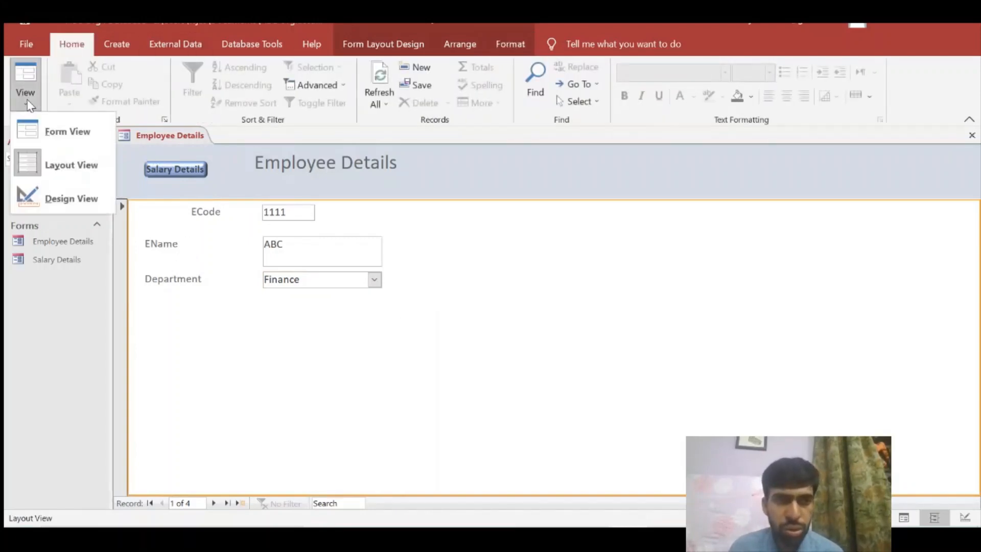
Widen the ECode text box slightly in Design View, then return to Form View on employee 1111
{"action": "left_click", "coordinate": [71, 199]}
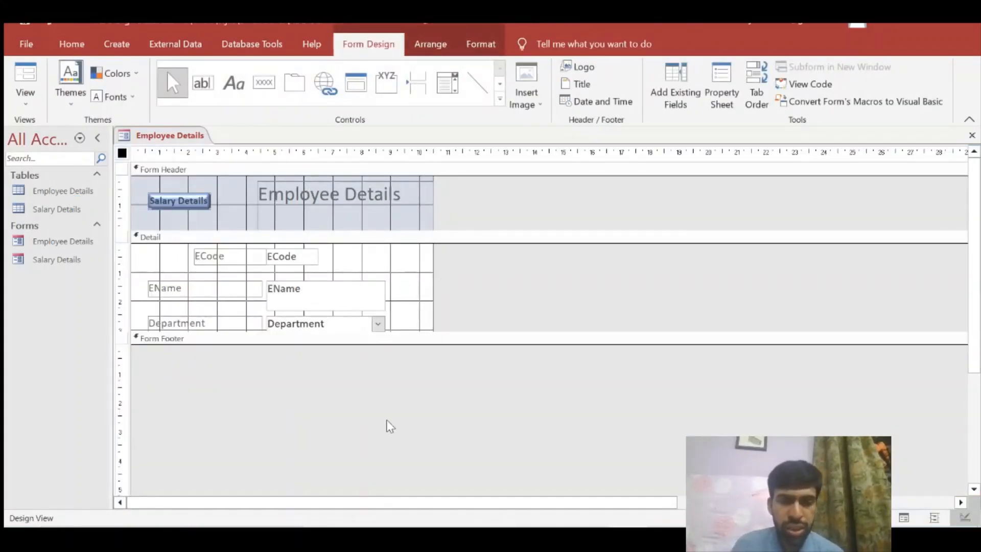
{"action": "left_click", "coordinate": [283, 259]}
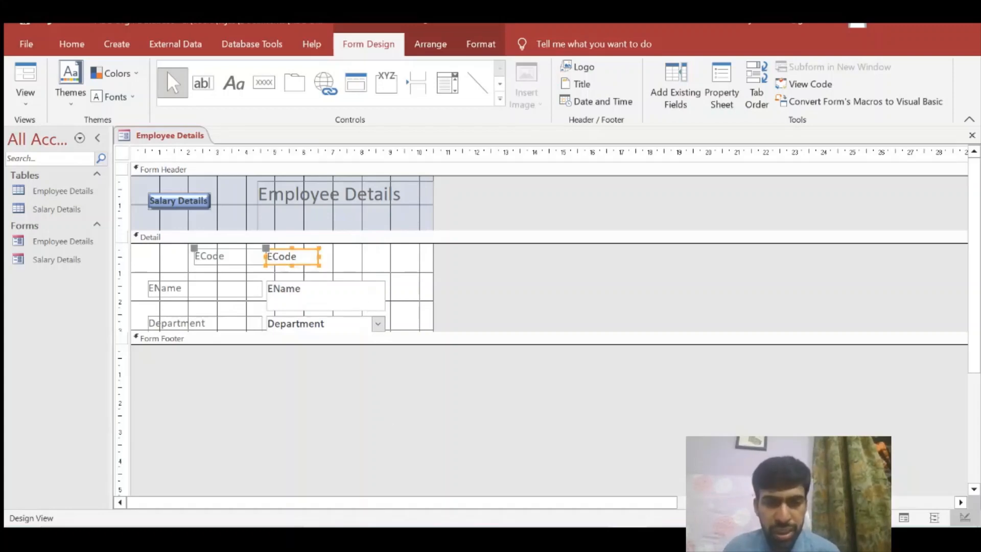
{"action": "left_click_drag", "start_coordinate": [318, 257], "coordinate": [325, 257]}
{"action": "left_click", "coordinate": [381, 286]}
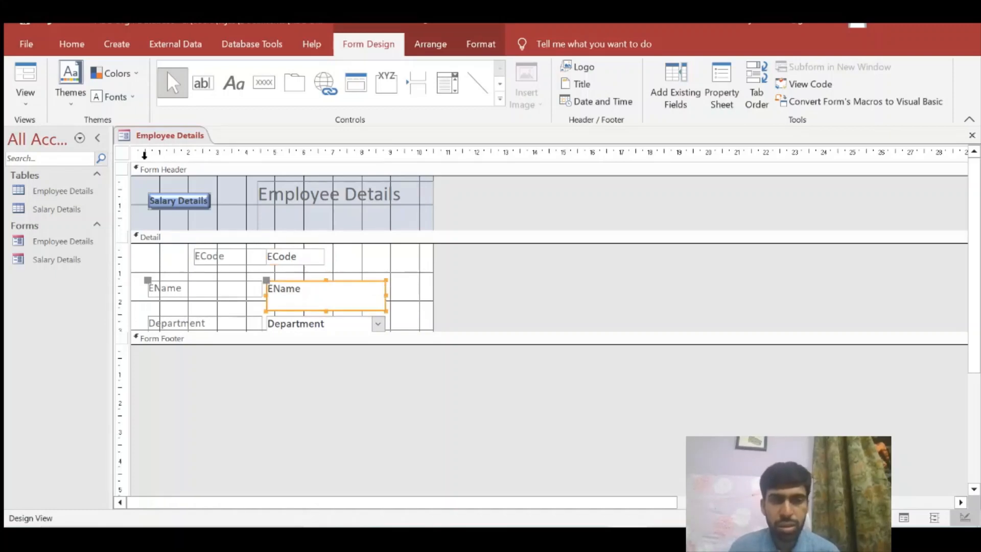
{"action": "left_click", "coordinate": [24, 107]}
{"action": "left_click", "coordinate": [26, 131]}
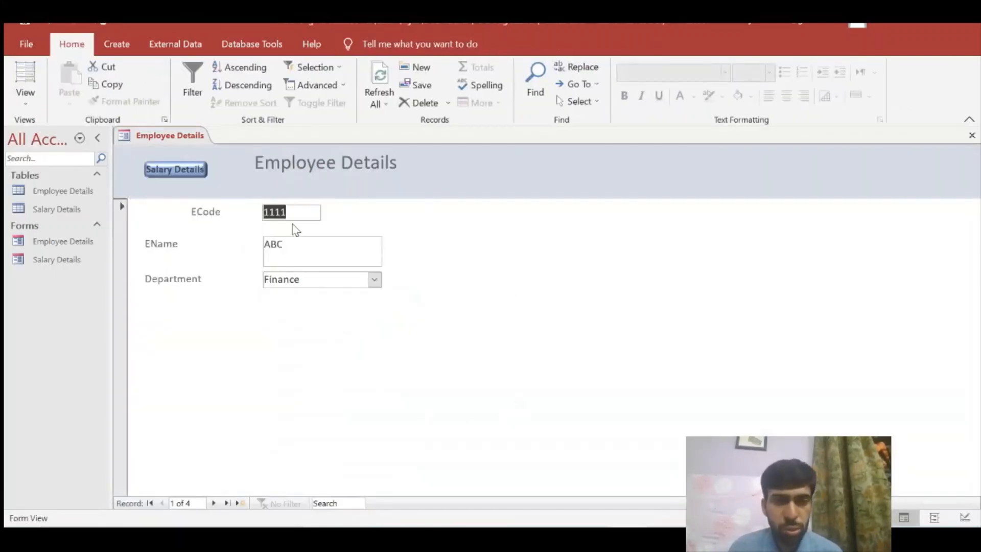
Open Salary Details from the button and check it lists only employee 1111's salary records
{"action": "left_click", "coordinate": [199, 172]}
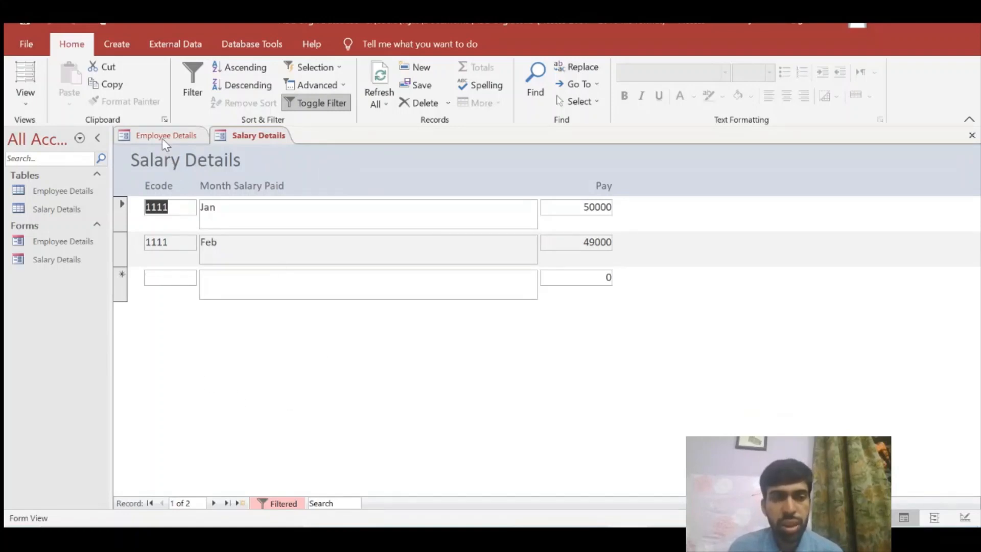
{"action": "left_click", "coordinate": [200, 134]}
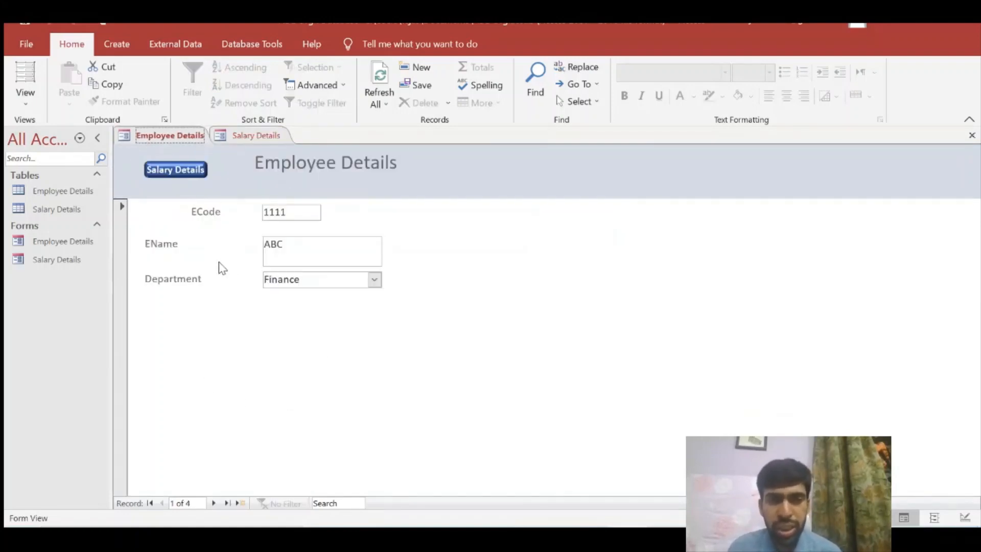
{"action": "left_click", "coordinate": [200, 176]}
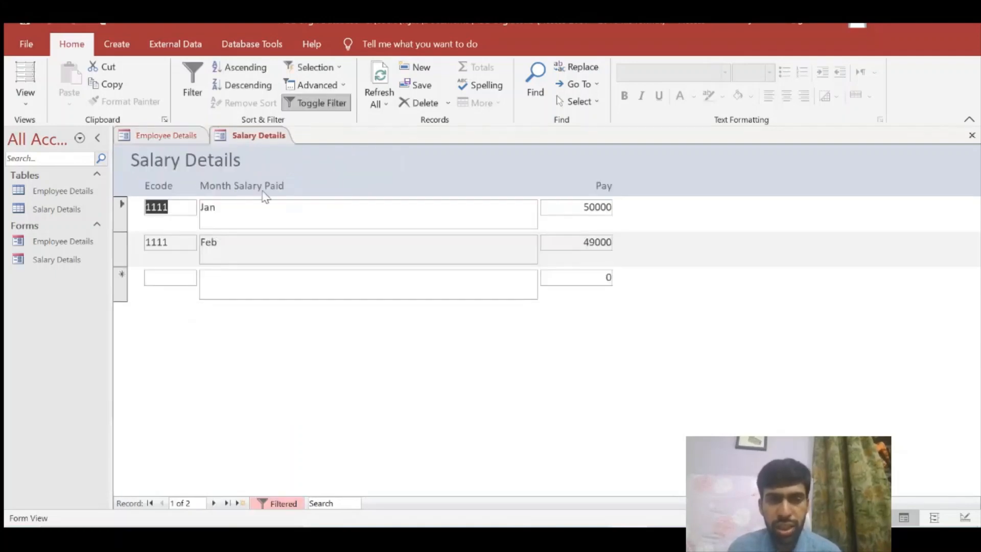
{"action": "left_click", "coordinate": [971, 135]}
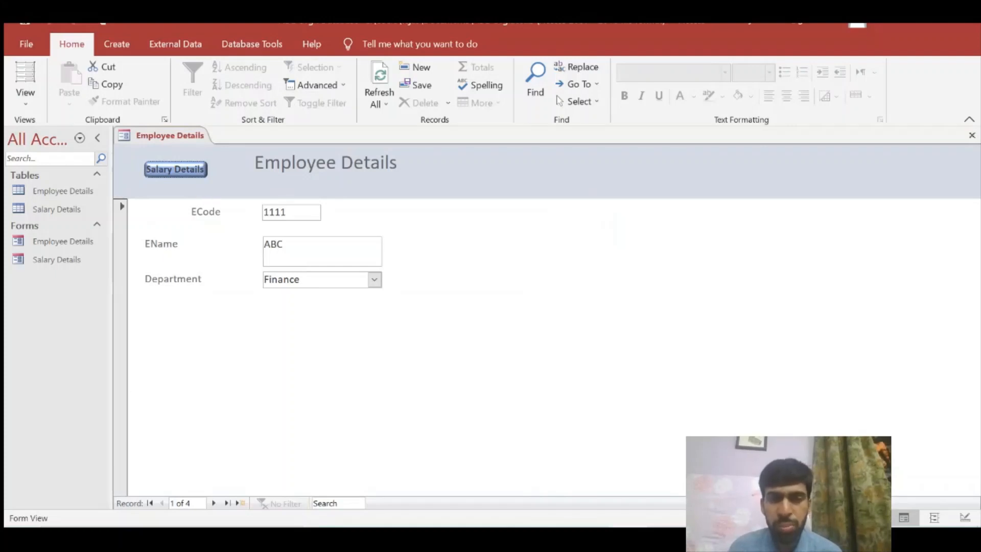
{"action": "left_click", "coordinate": [204, 175]}
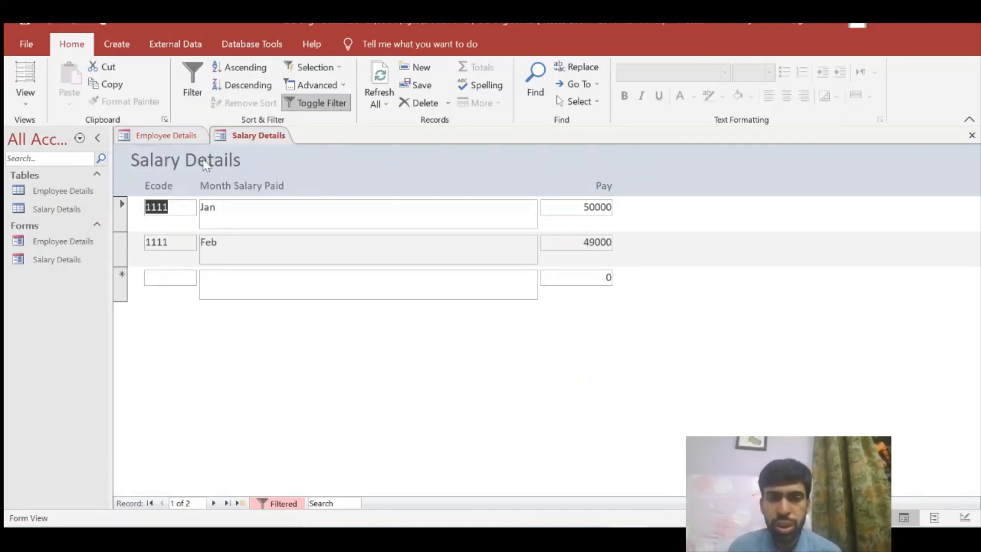
Close the Employee Details form without saving design changes, then close Salary Details
{"action": "left_click", "coordinate": [179, 135]}
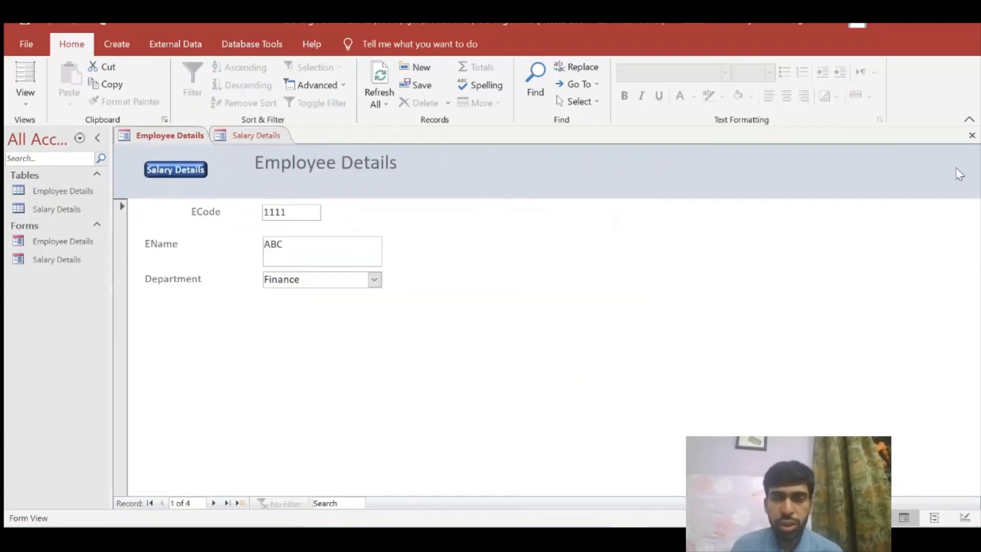
{"action": "left_click", "coordinate": [970, 137]}
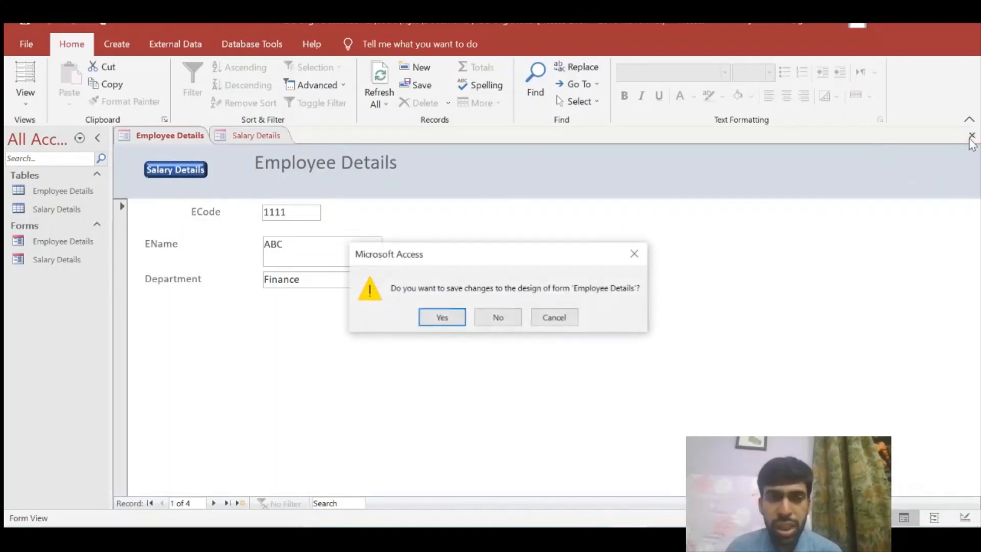
{"action": "left_click", "coordinate": [498, 318]}
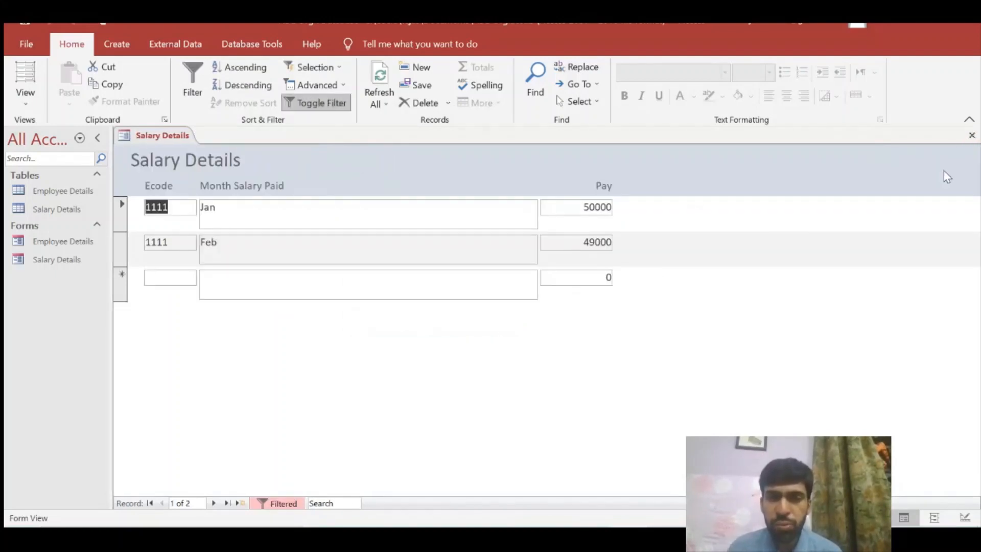
{"action": "left_click", "coordinate": [972, 136]}
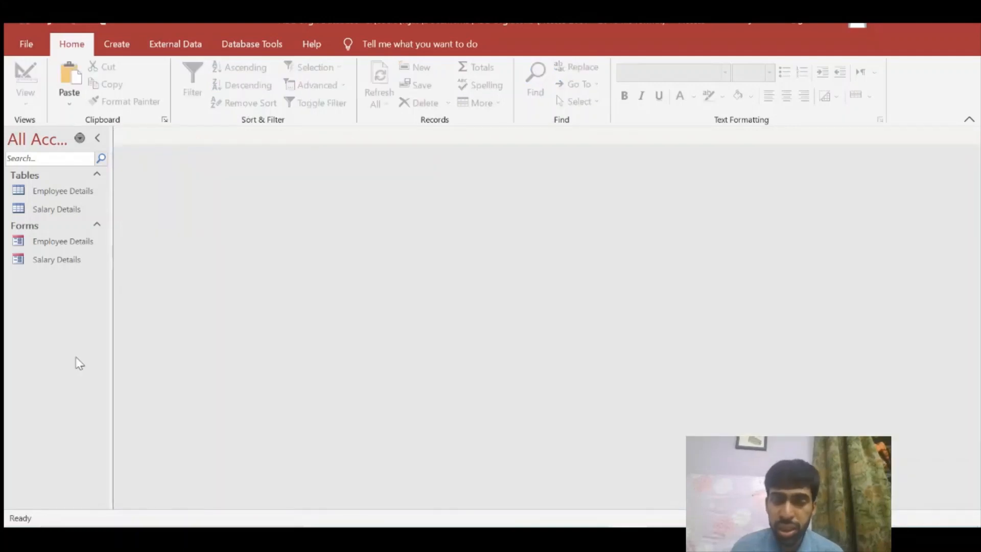